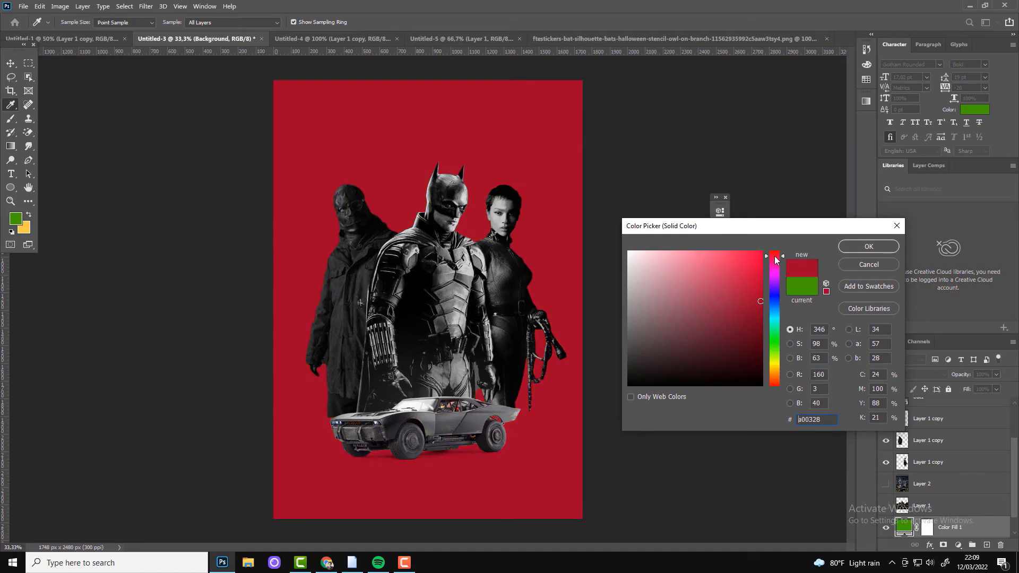
Step: Brighten the red Color Fill background and hide the Riddler, Catwoman and Batmobile layers
{"action": "left_click", "coordinate": [760, 259]}
{"action": "left_click", "coordinate": [866, 247]}
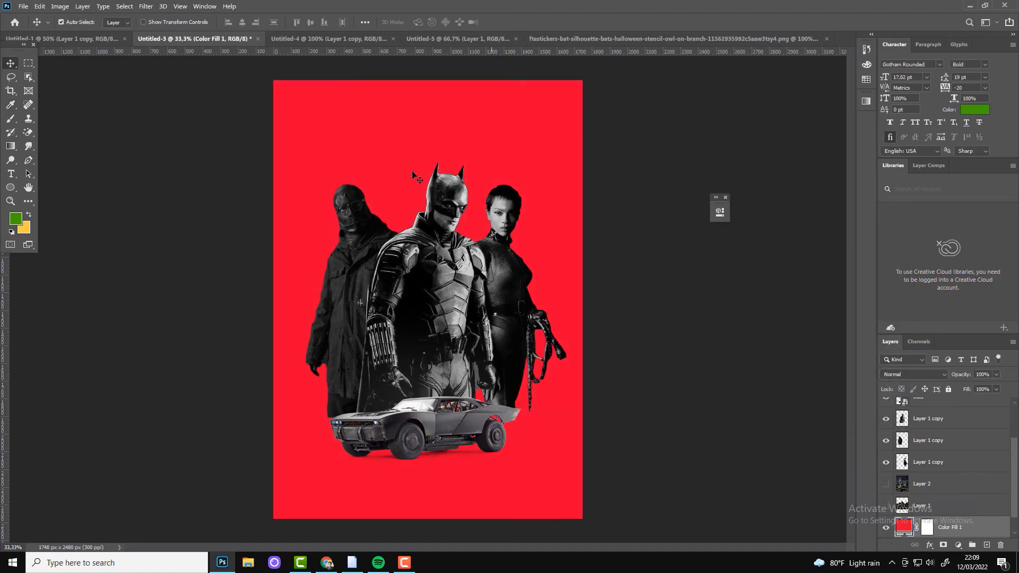
{"action": "left_click", "coordinate": [507, 228]}
{"action": "key", "text": "ctrl+comma"}
{"action": "left_click", "coordinate": [379, 238]}
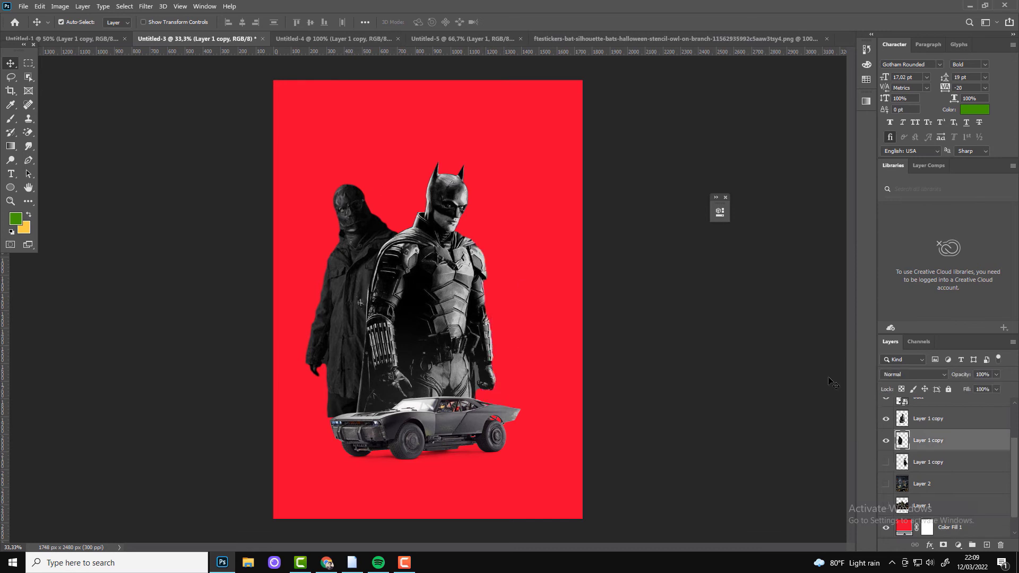
{"action": "key", "text": "ctrl+comma"}
{"action": "left_click", "coordinate": [434, 419]}
Step: Zoom in on the Batman figure and select his layer
{"action": "key", "text": "ctrl+comma"}
{"action": "key", "text": "z"}
{"action": "left_click", "coordinate": [423, 211]}
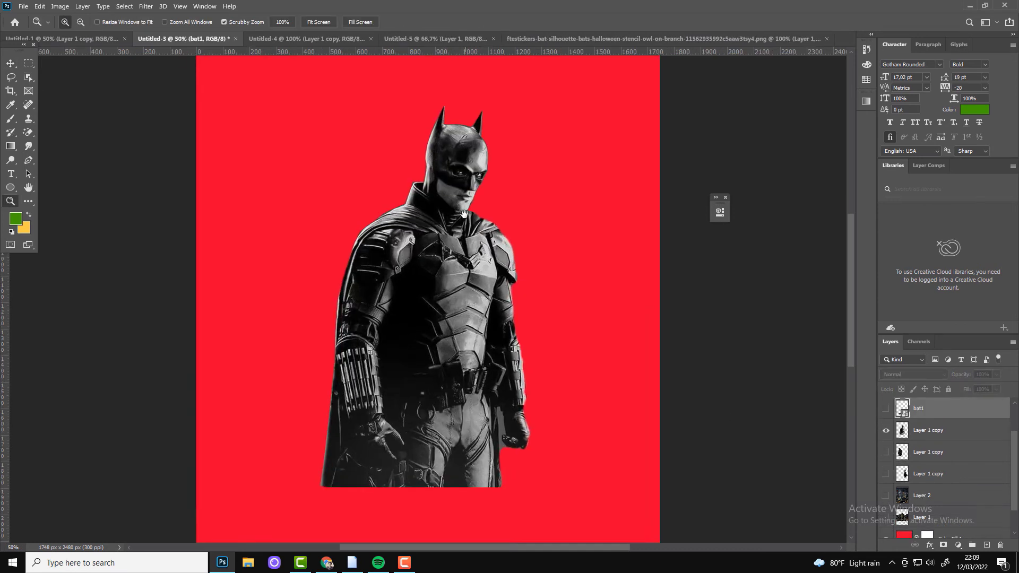
{"action": "left_click_drag", "start_coordinate": [423, 211], "coordinate": [426, 206]}
{"action": "key", "text": "v"}
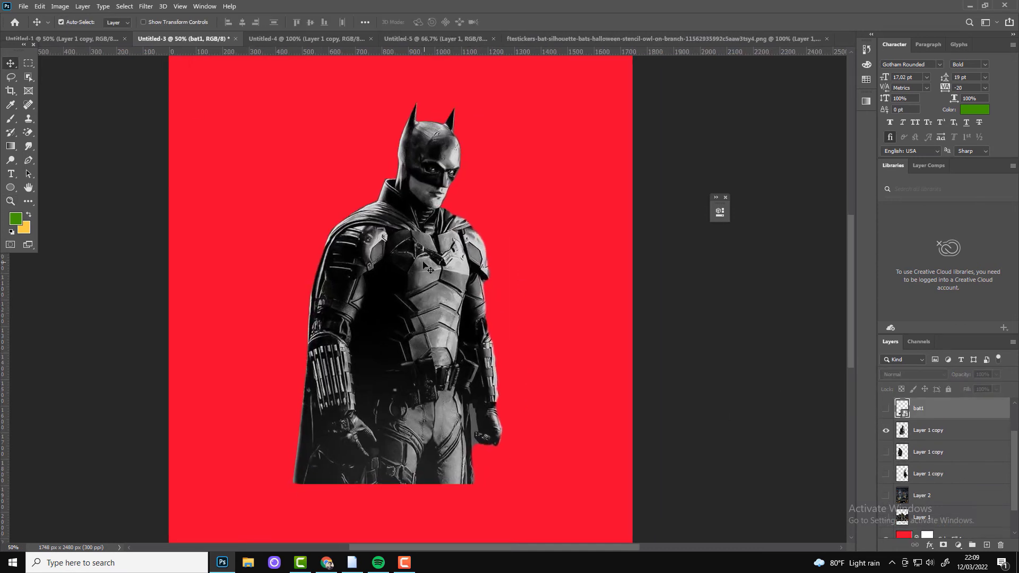
{"action": "left_click", "coordinate": [419, 277]}
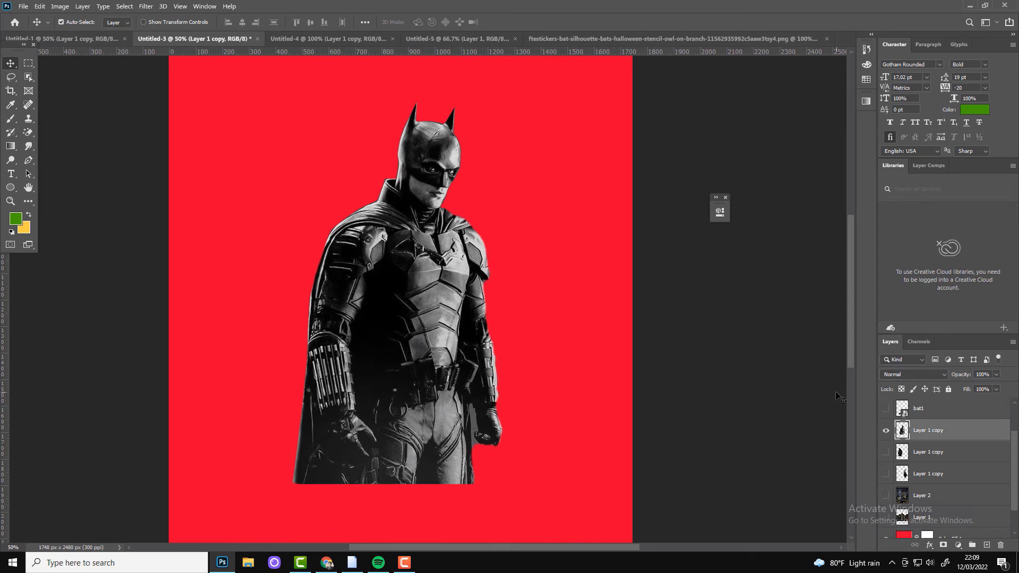
Step: Add a Gradient Map adjustment layer and set its right stop to saturated red
{"action": "left_click", "coordinate": [957, 545]}
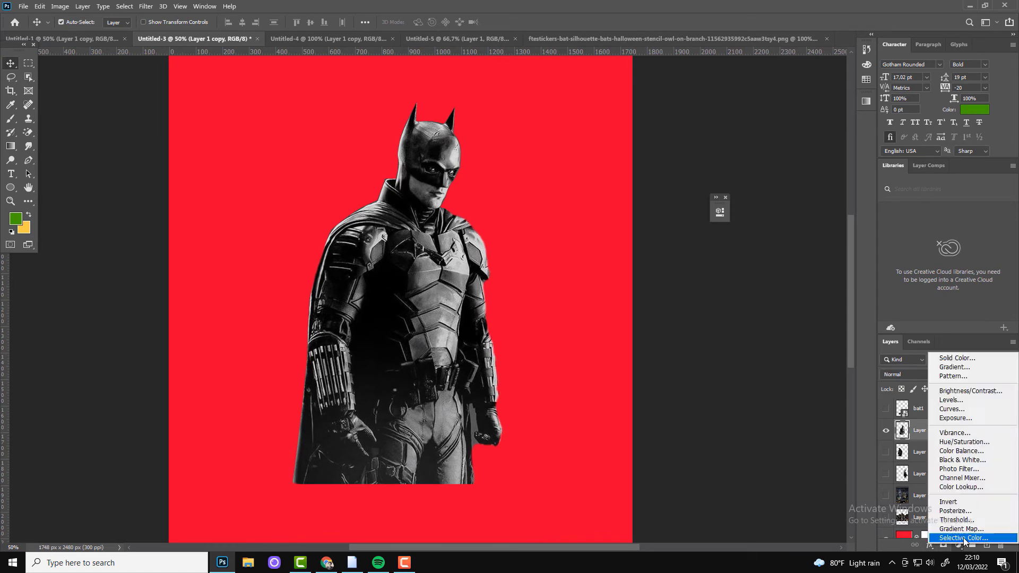
{"action": "left_click", "coordinate": [626, 246]}
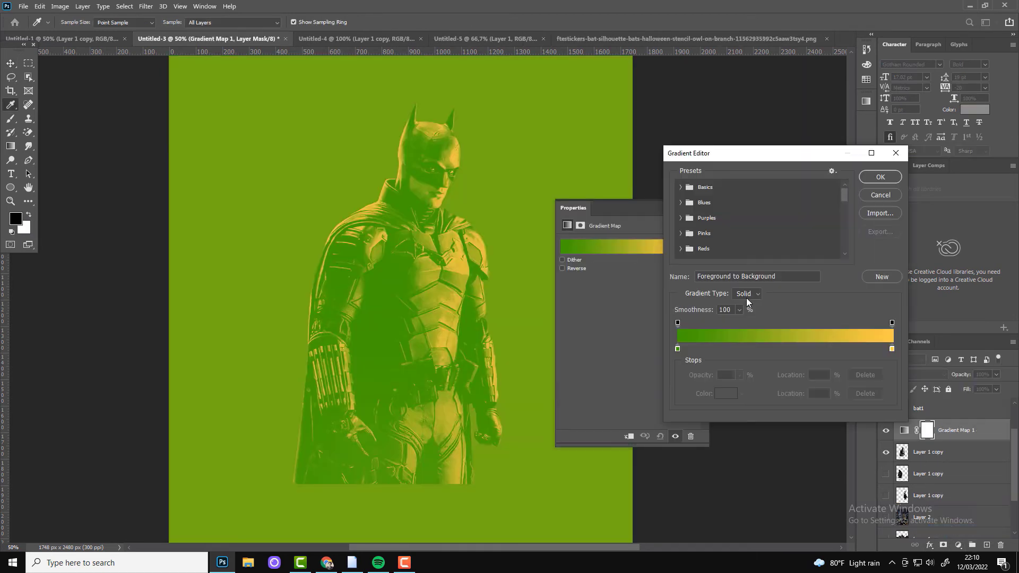
{"action": "left_click", "coordinate": [891, 348]}
{"action": "double_click", "coordinate": [892, 348]}
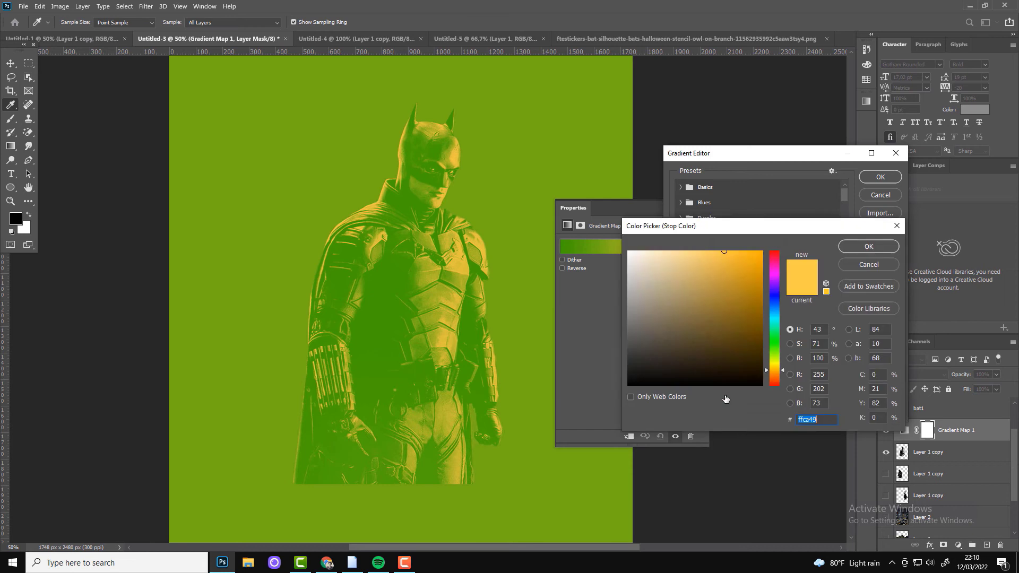
{"action": "left_click_drag", "start_coordinate": [775, 368], "coordinate": [777, 389]}
{"action": "left_click", "coordinate": [762, 254]}
{"action": "left_click", "coordinate": [840, 243]}
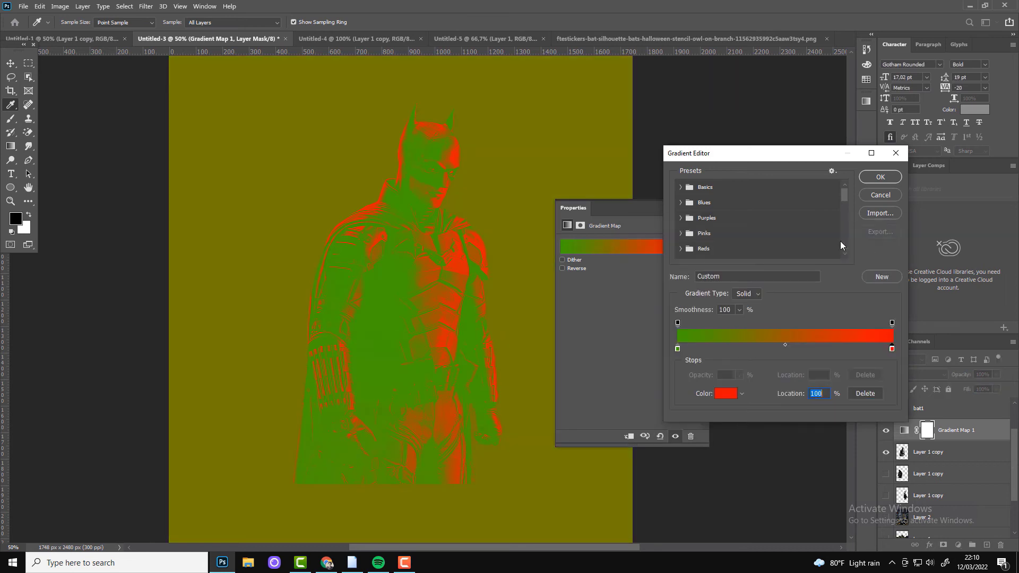
Step: Set the left stop to near-black, accept the gradient, and clip it to Batman
{"action": "double_click", "coordinate": [677, 349]}
{"action": "left_click", "coordinate": [630, 384]}
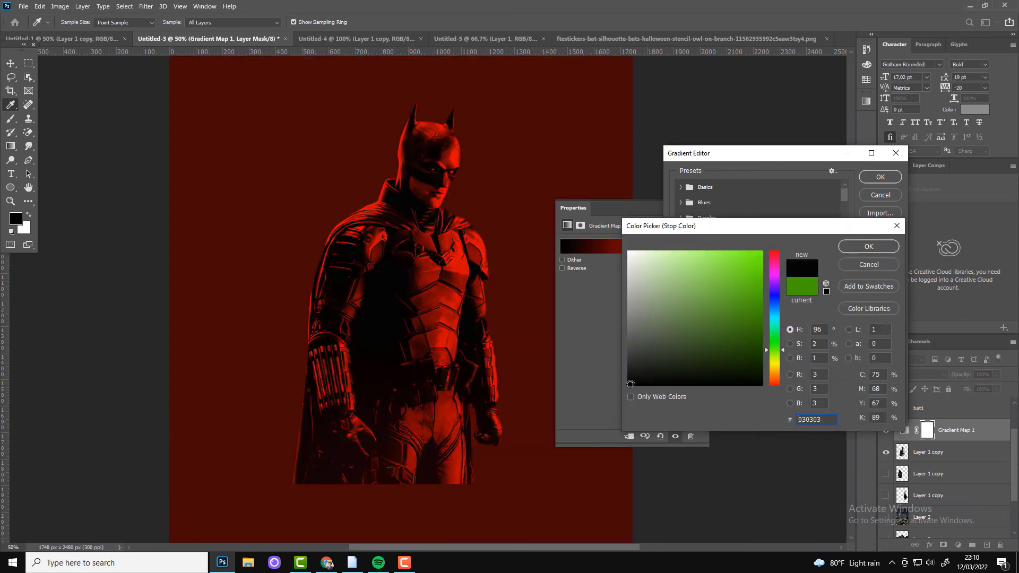
{"action": "left_click", "coordinate": [859, 247]}
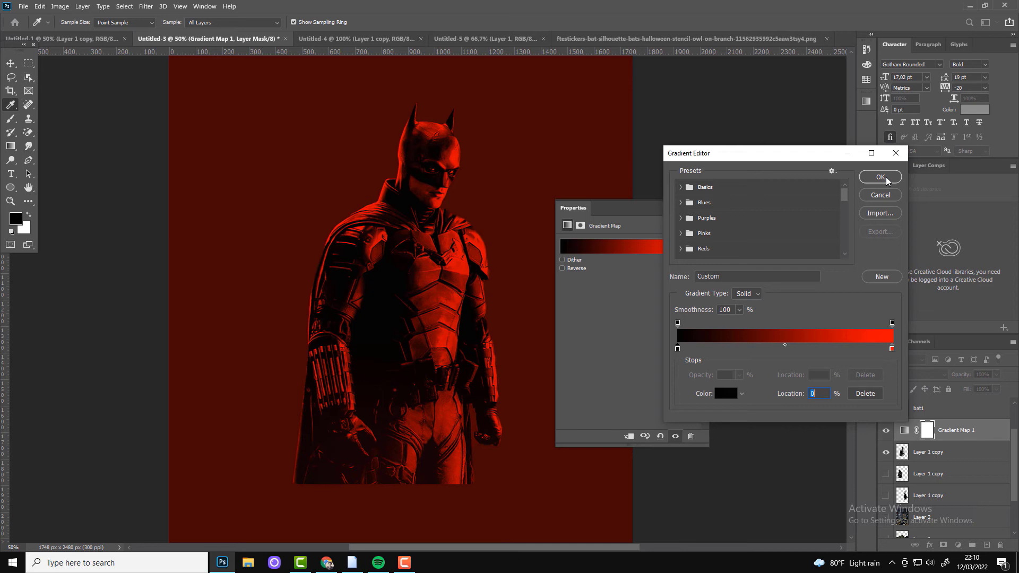
{"action": "left_click", "coordinate": [880, 177]}
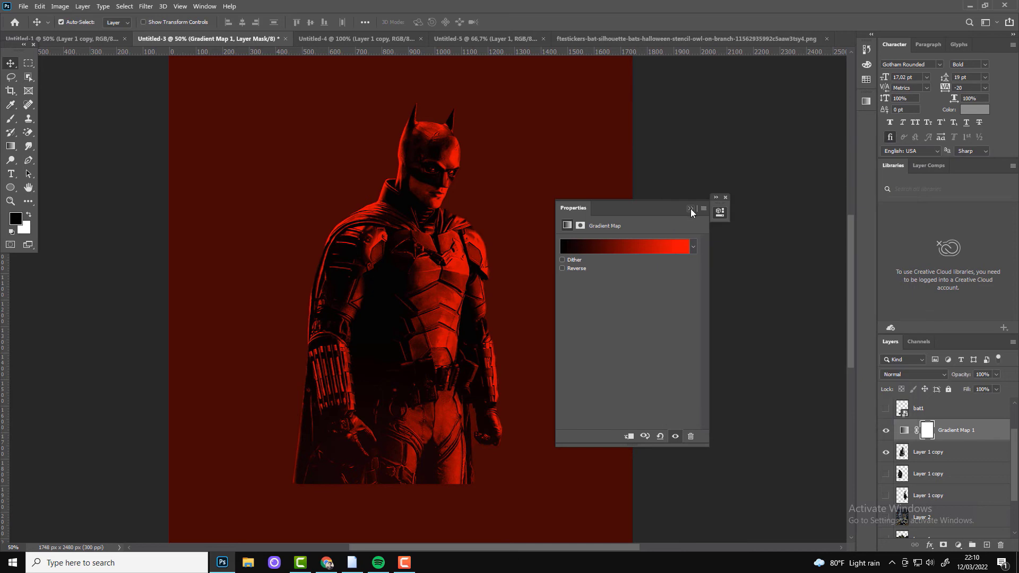
{"action": "left_click", "coordinate": [690, 209]}
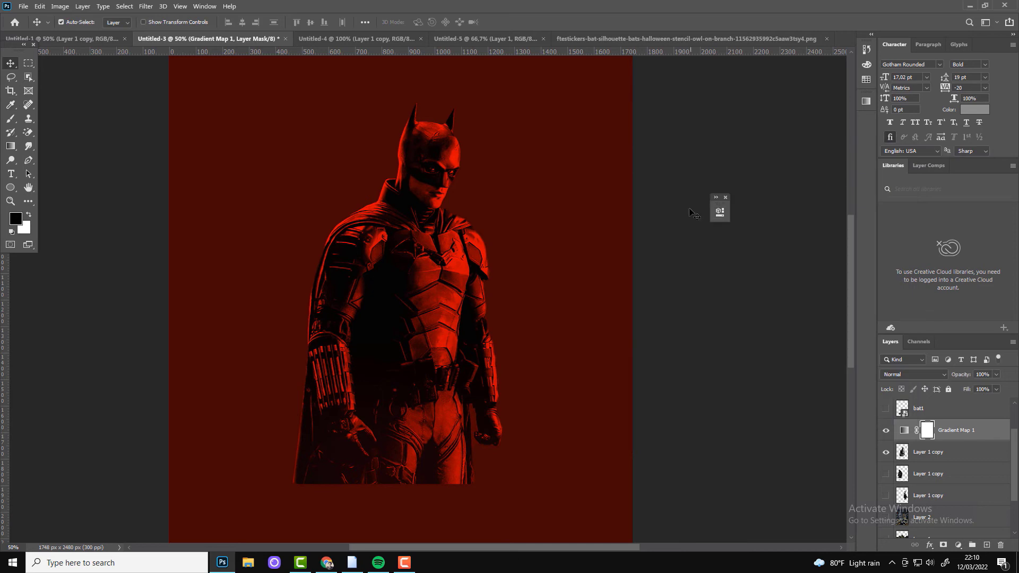
{"action": "left_click", "coordinate": [885, 441], "text": "alt"}
Step: Mask the Batman layer and fade his lower body with a black-to-white gradient
{"action": "left_click", "coordinate": [886, 453]}
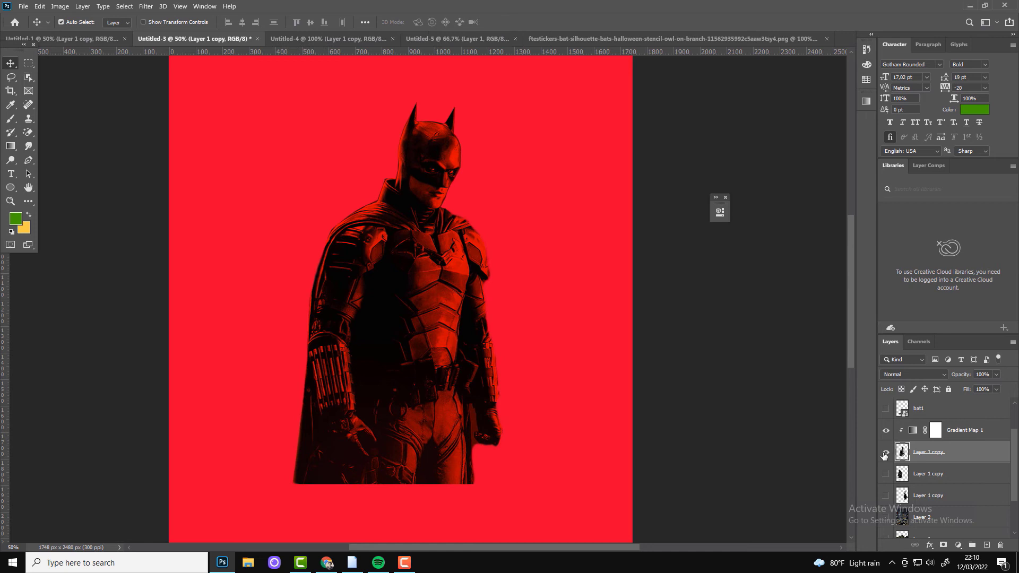
{"action": "left_click", "coordinate": [943, 545]}
{"action": "key", "text": "g"}
{"action": "key", "text": "d"}
{"action": "left_click_drag", "start_coordinate": [397, 484], "coordinate": [395, 419]}
{"action": "key", "text": "v"}
Step: Sample a colour with the eyedropper and inspect the gradient map's red stop without changes
{"action": "key", "text": "i"}
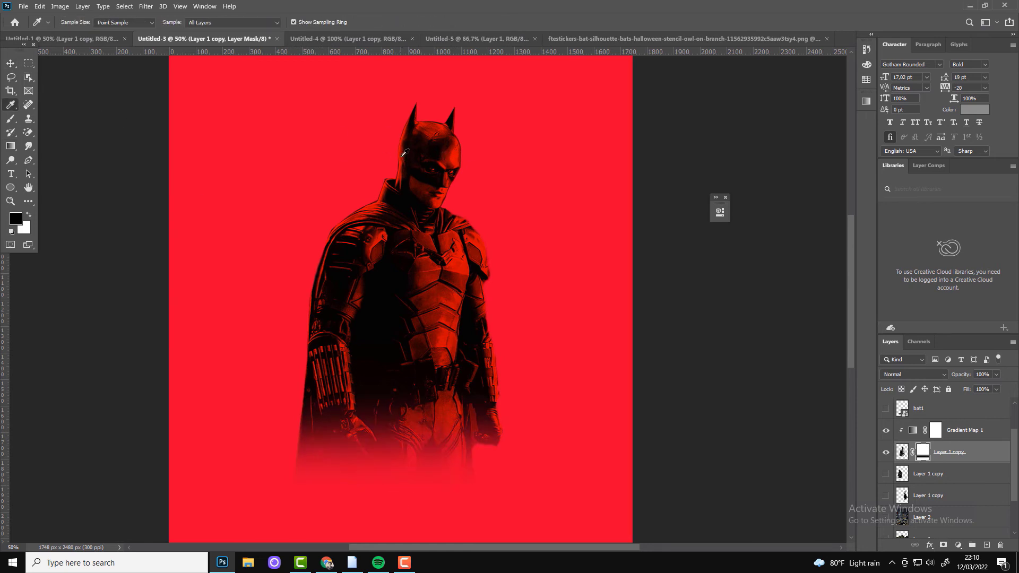
{"action": "left_click", "coordinate": [407, 153]}
{"action": "double_click", "coordinate": [912, 430]}
{"action": "left_click", "coordinate": [589, 246]}
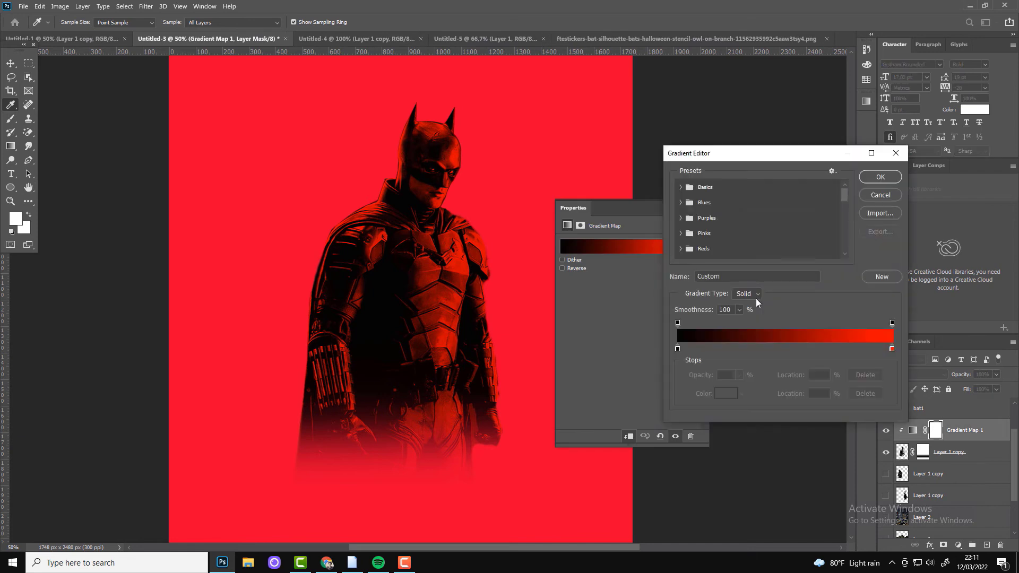
{"action": "double_click", "coordinate": [889, 351]}
{"action": "left_click", "coordinate": [868, 246]}
{"action": "left_click", "coordinate": [880, 177]}
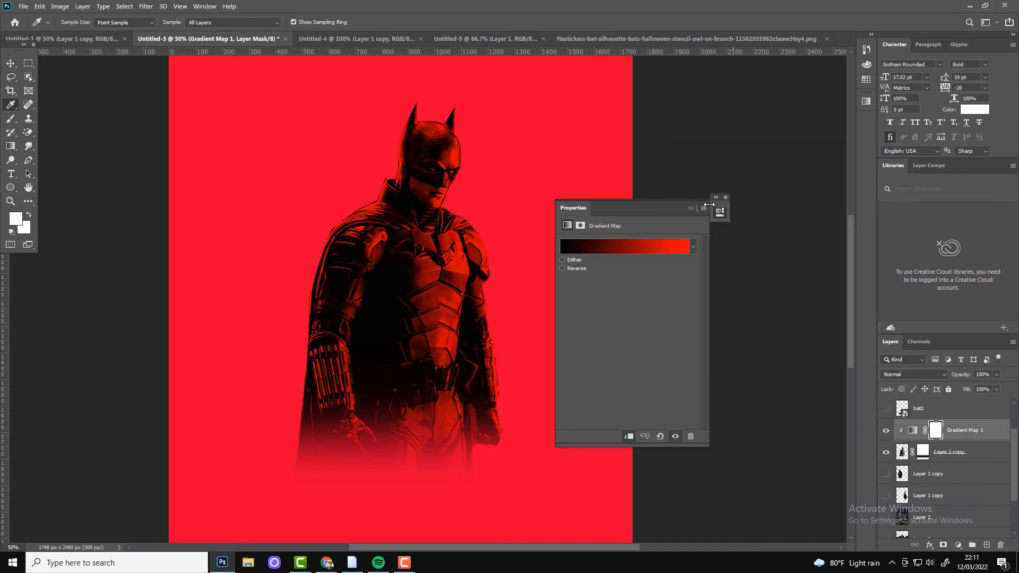
{"action": "left_click", "coordinate": [716, 197]}
Step: Change the background Color Fill to orange-red fc0d01
{"action": "scroll", "coordinate": [944, 467], "scroll_direction": "down", "scroll_amount": 3}
{"action": "left_click", "coordinate": [949, 505]}
{"action": "double_click", "coordinate": [904, 506]}
{"action": "key", "text": "ctrl+v"}
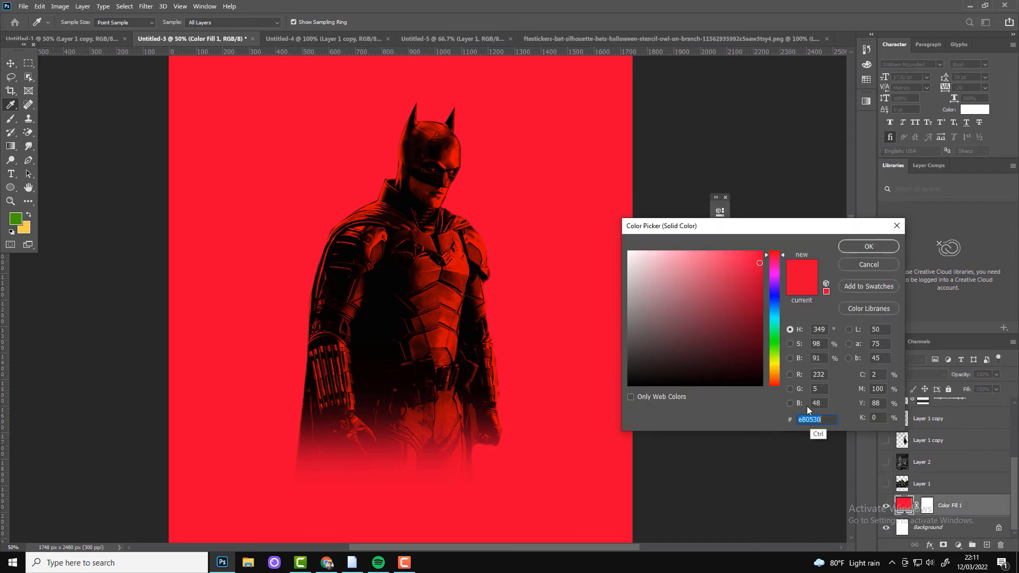
{"action": "left_click", "coordinate": [868, 246]}
{"action": "key", "text": "z"}
{"action": "key", "text": "ctrl+minus"}
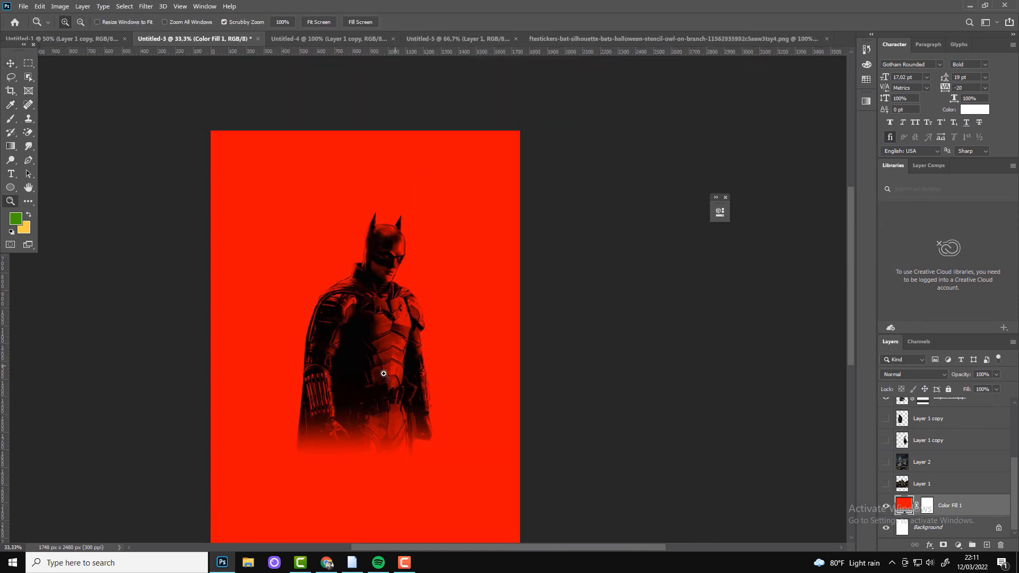
{"action": "left_click_drag", "start_coordinate": [382, 375], "coordinate": [423, 316]}
{"action": "key", "text": "ctrl+plus"}
Step: Show Catwoman and shrink her slightly beside Batman
{"action": "key", "text": "v"}
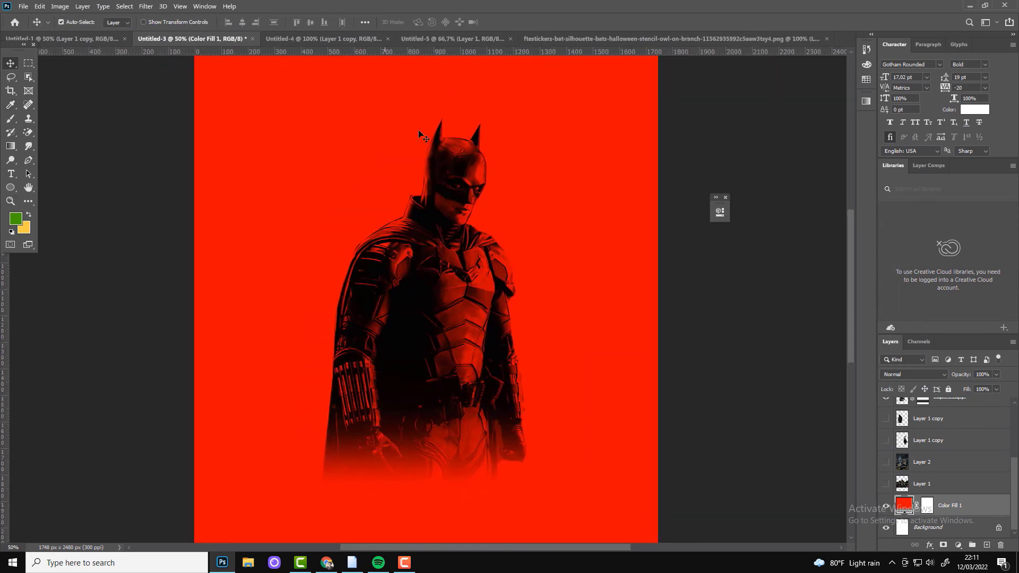
{"action": "left_click", "coordinate": [886, 440]}
{"action": "left_click", "coordinate": [929, 440]}
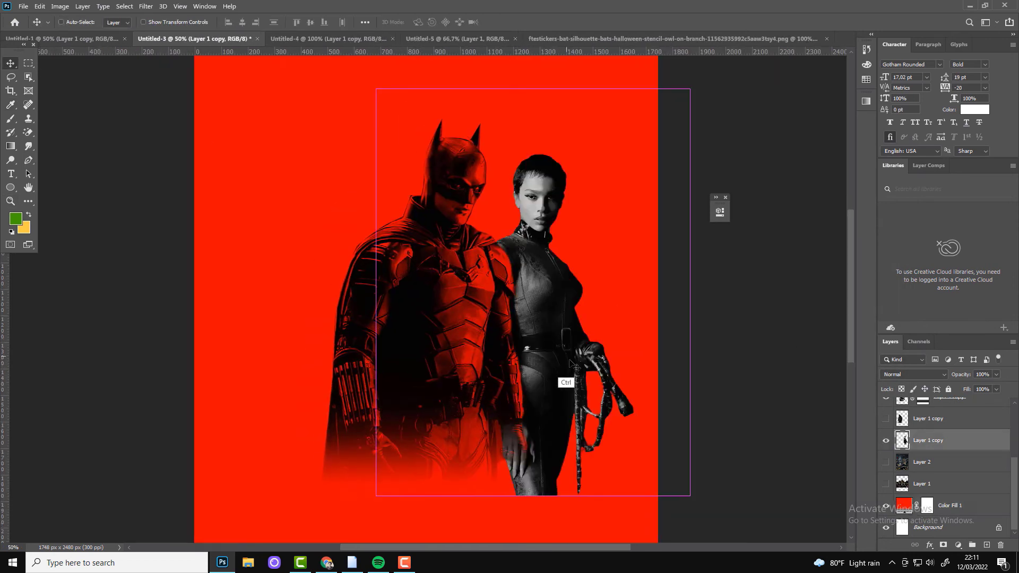
{"action": "key", "text": "ctrl+t"}
{"action": "left_click_drag", "start_coordinate": [689, 494], "coordinate": [688, 483]}
{"action": "key", "text": "Return"}
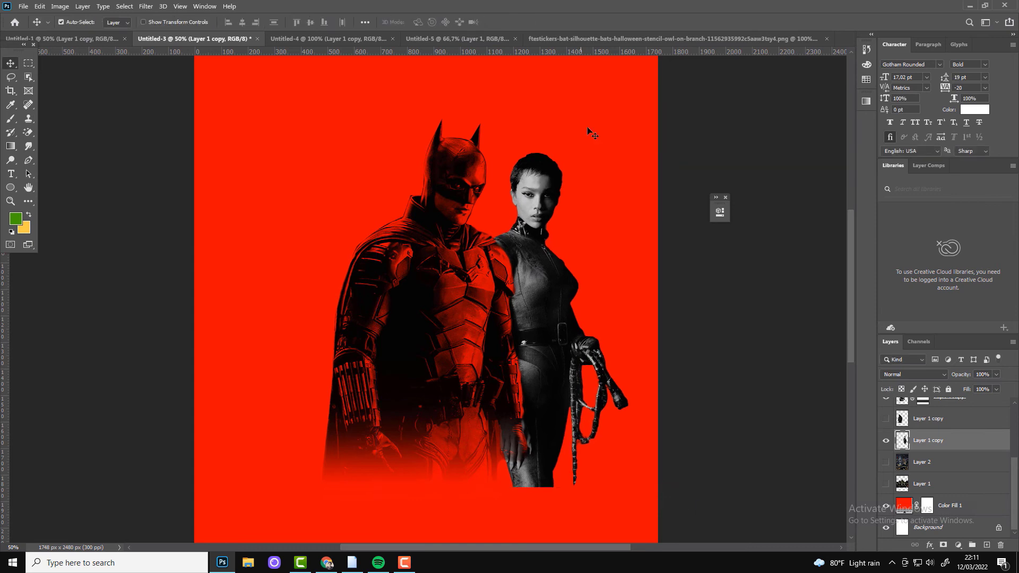
Step: Add a near-black to orange-red Gradient Map clipped to the figures
{"action": "left_click", "coordinate": [958, 545]}
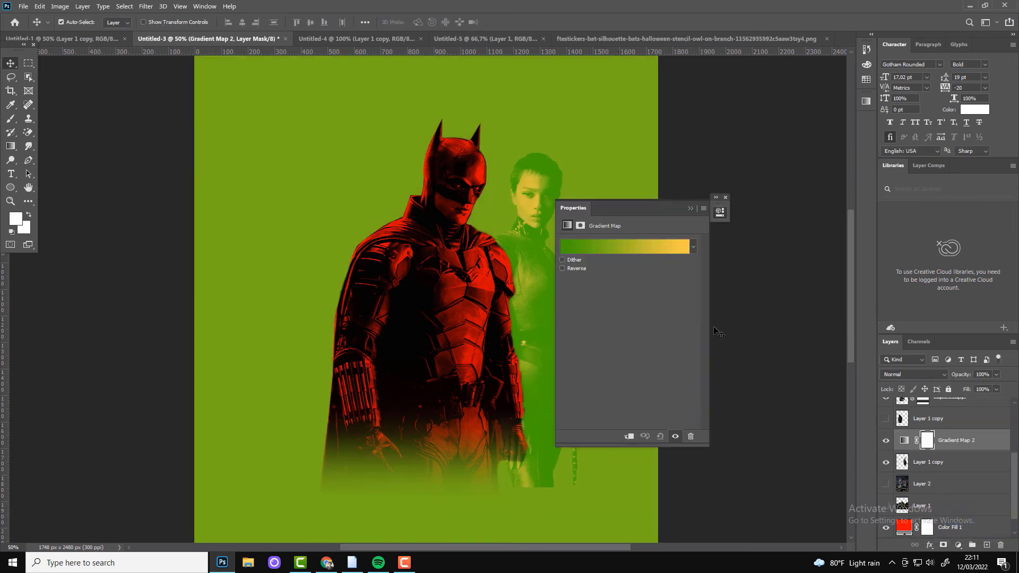
{"action": "left_click", "coordinate": [892, 349]}
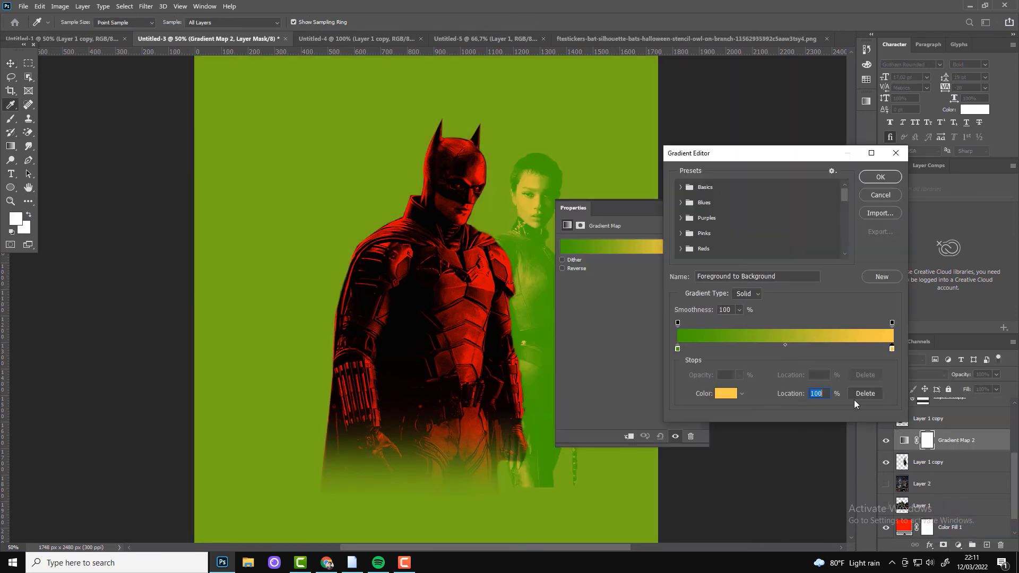
{"action": "left_click", "coordinate": [725, 393]}
{"action": "key", "text": "ctrl+v"}
{"action": "left_click", "coordinate": [868, 247]}
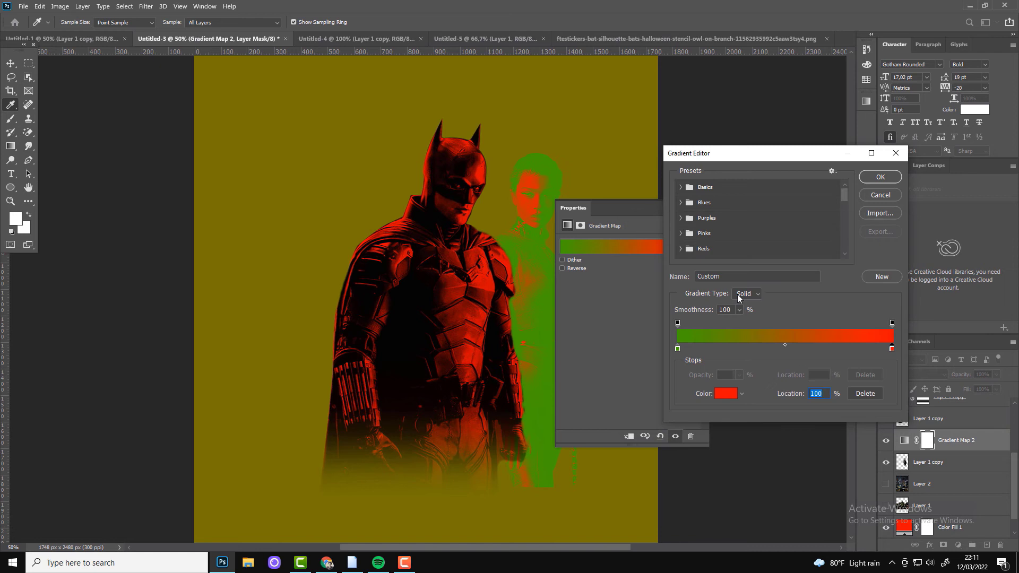
{"action": "left_click", "coordinate": [725, 393]}
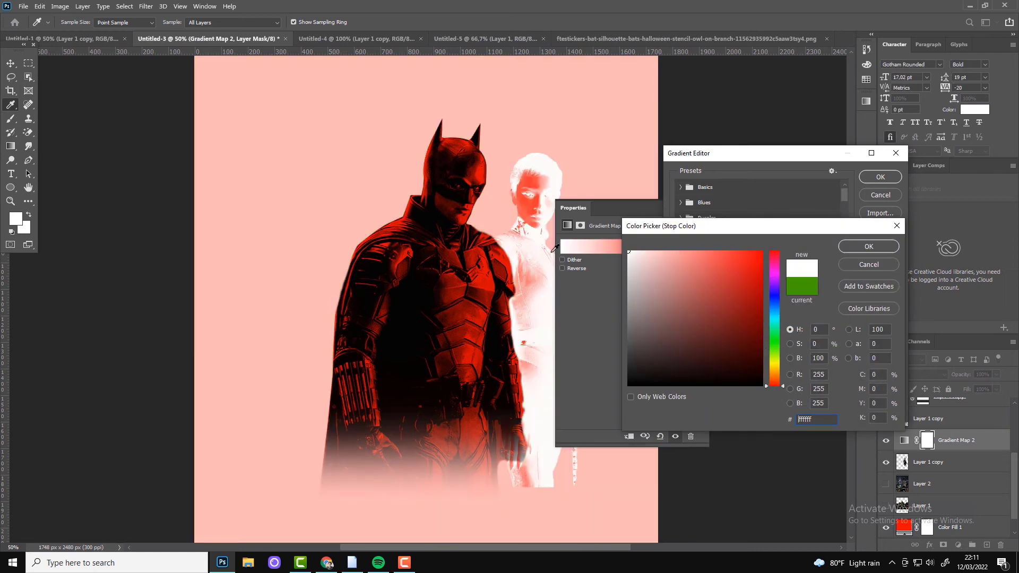
{"action": "left_click_drag", "start_coordinate": [634, 257], "coordinate": [633, 382]}
{"action": "left_click", "coordinate": [864, 249]}
{"action": "left_click", "coordinate": [880, 176]}
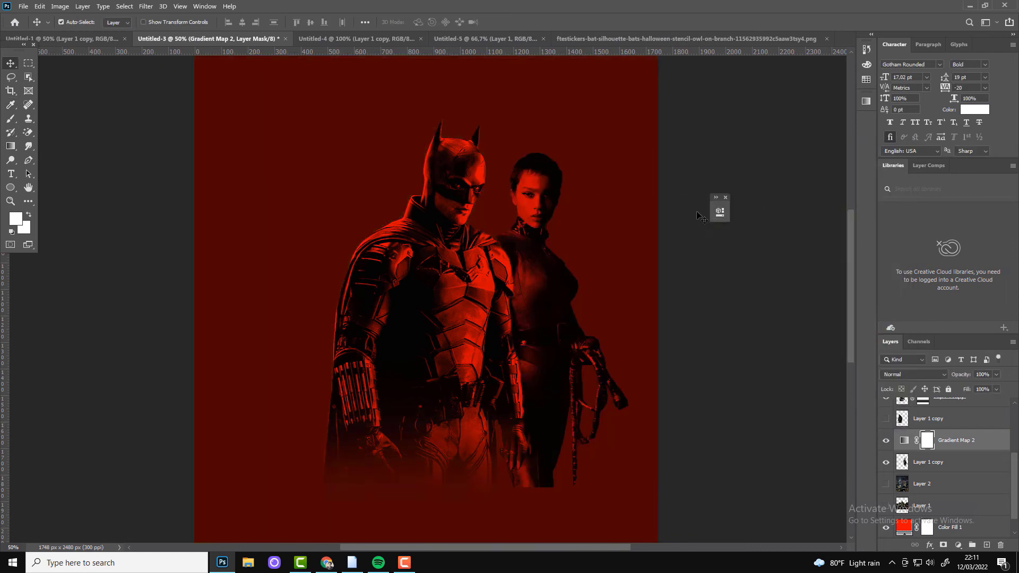
{"action": "left_click", "coordinate": [949, 450], "text": "alt"}
Step: Mask the Layer 1 copy figures and fade their lower bodies with a black-to-white gradient
{"action": "key", "text": "z"}
{"action": "left_click", "coordinate": [500, 341]}
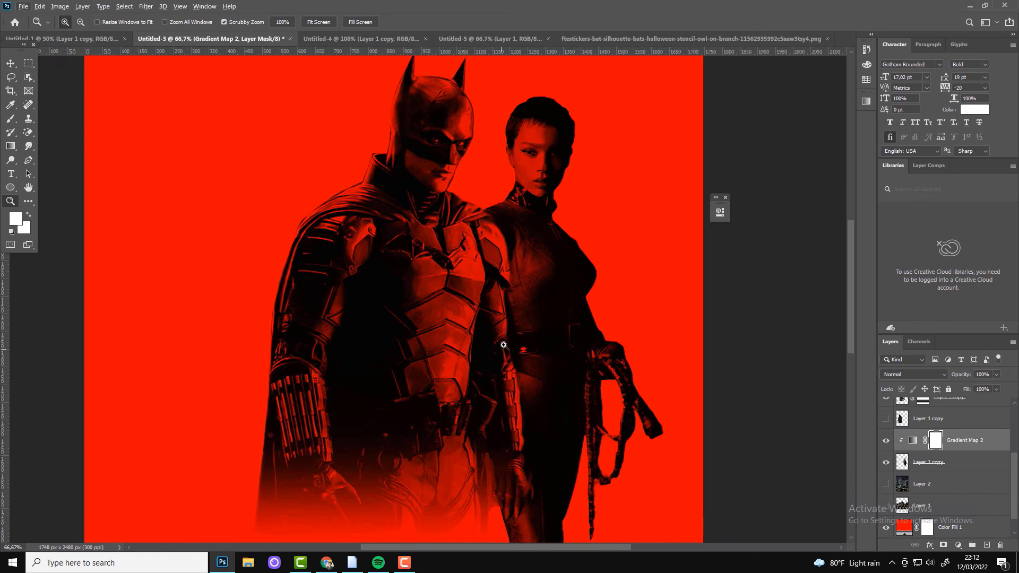
{"action": "left_click", "coordinate": [535, 289], "text": "alt"}
{"action": "left_click", "coordinate": [403, 349]}
{"action": "left_click", "coordinate": [403, 349], "text": "alt"}
{"action": "key", "text": "v"}
{"action": "left_click", "coordinate": [404, 348]}
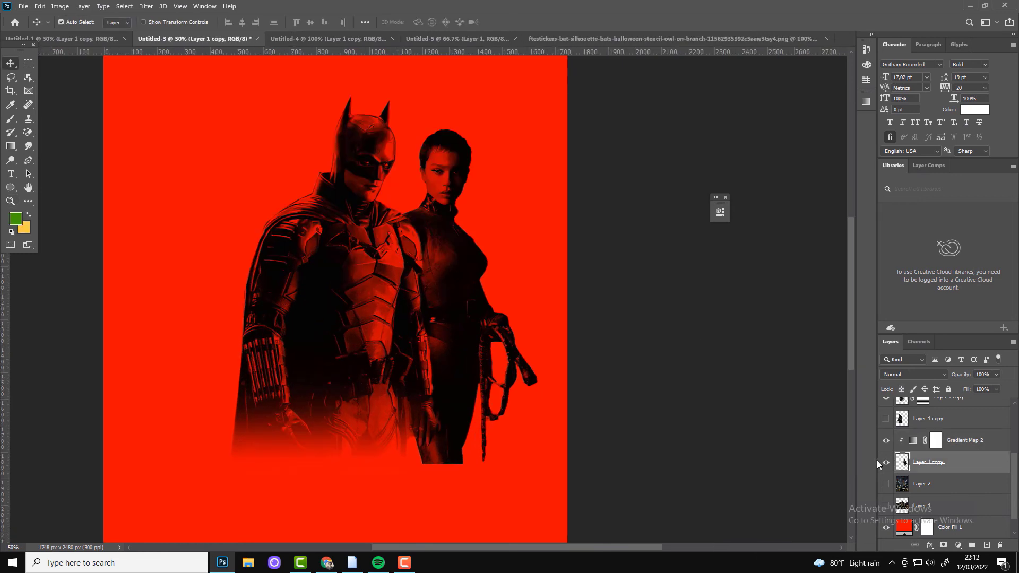
{"action": "left_click", "coordinate": [942, 545]}
{"action": "key", "text": "g"}
{"action": "key", "text": "d"}
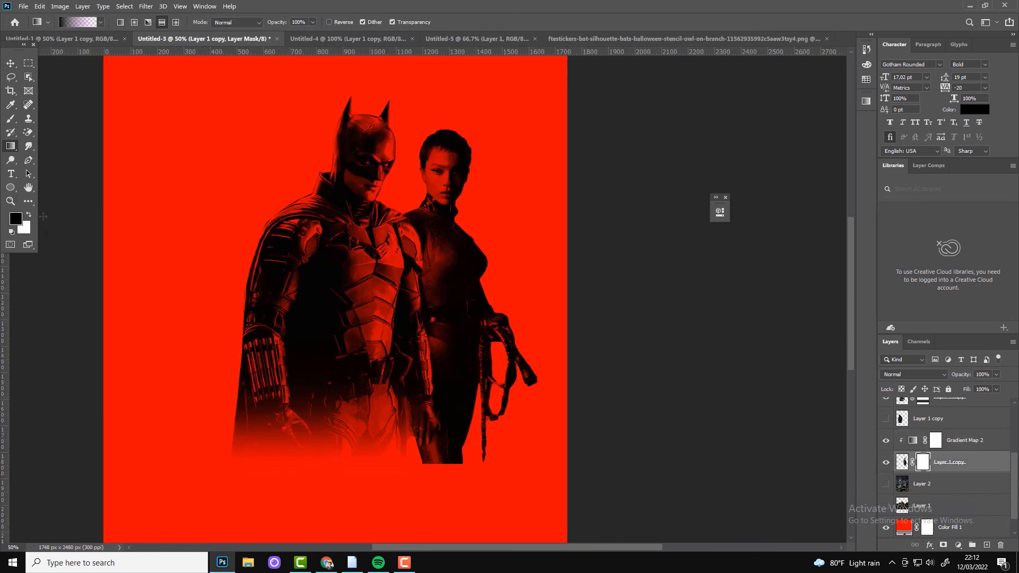
{"action": "left_click_drag", "start_coordinate": [440, 465], "coordinate": [421, 371]}
{"action": "key", "text": "z"}
{"action": "left_click", "coordinate": [425, 334], "text": "alt"}
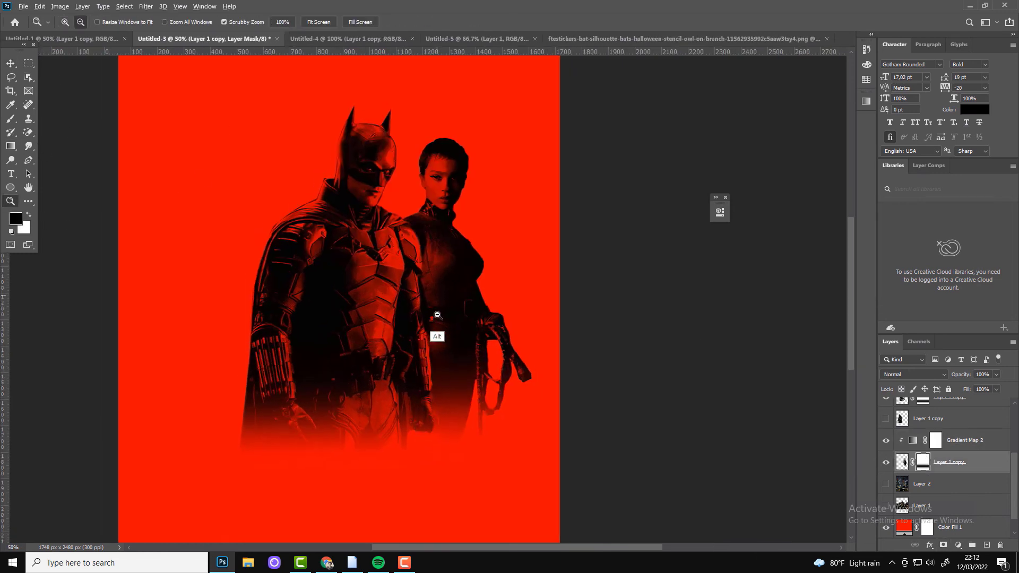
{"action": "left_click", "coordinate": [445, 299]}
Step: Show the Riddler figure layer and select it
{"action": "key", "text": "v"}
{"action": "left_click", "coordinate": [469, 256]}
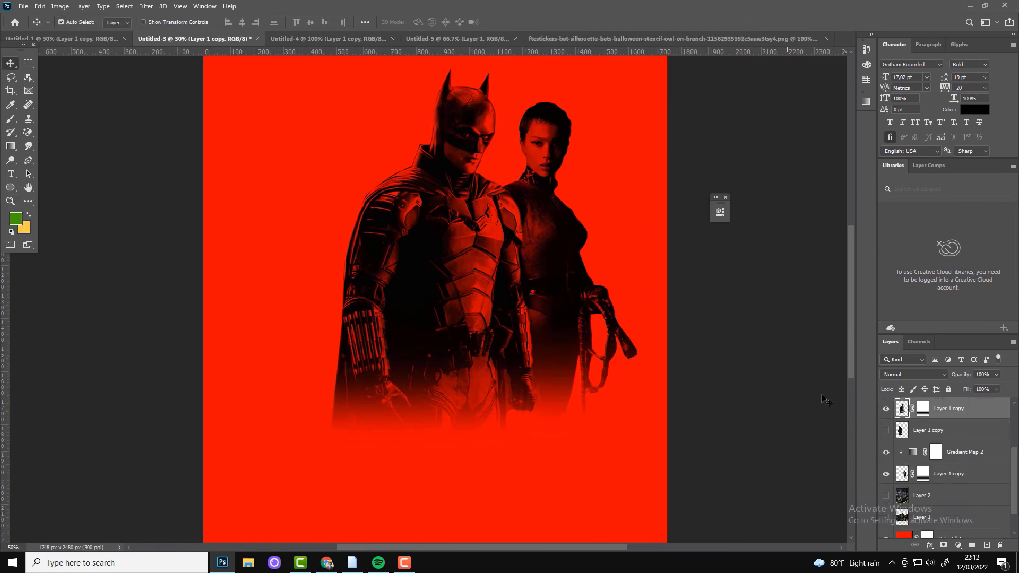
{"action": "left_click", "coordinate": [886, 430]}
{"action": "scroll", "coordinate": [484, 334], "scroll_direction": "up", "scroll_amount": 2}
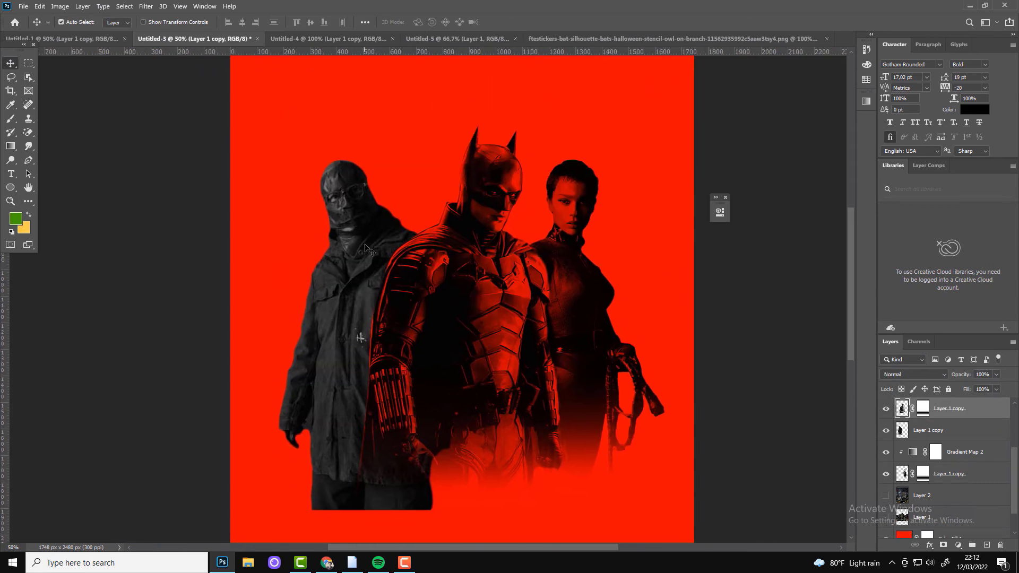
{"action": "left_click", "coordinate": [373, 260]}
Step: Tint the Riddler with a black-to-red Gradient Map and open his layer's blending options
{"action": "left_click", "coordinate": [958, 545]}
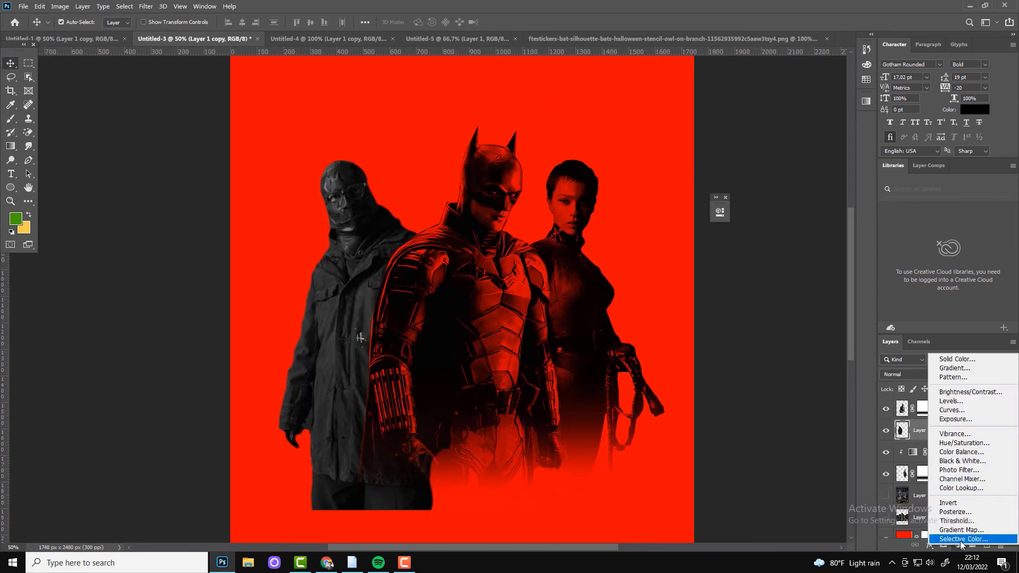
{"action": "left_click", "coordinate": [630, 436]}
{"action": "left_click", "coordinate": [624, 247]}
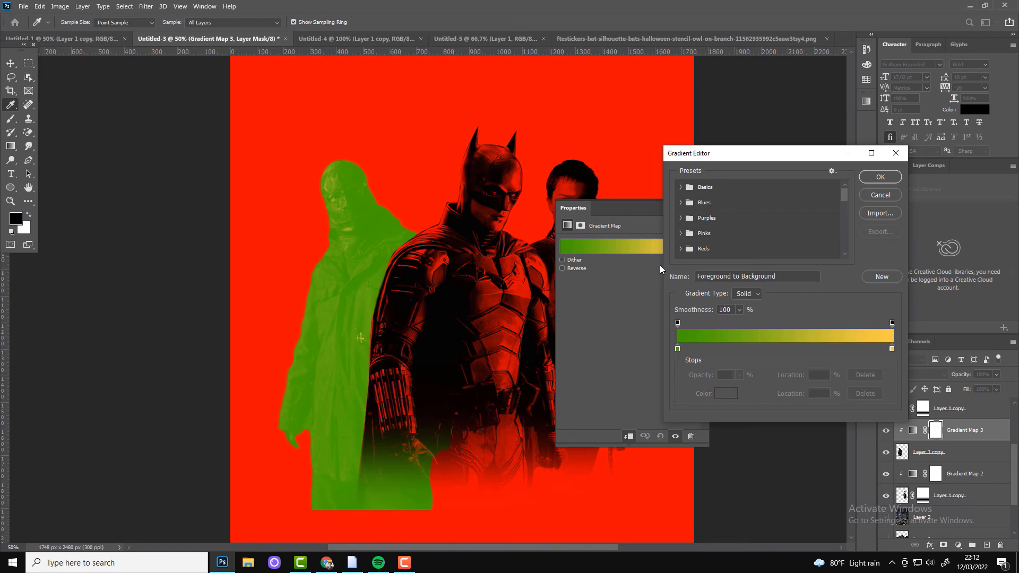
{"action": "left_click", "coordinate": [890, 347]}
{"action": "left_click", "coordinate": [726, 393]}
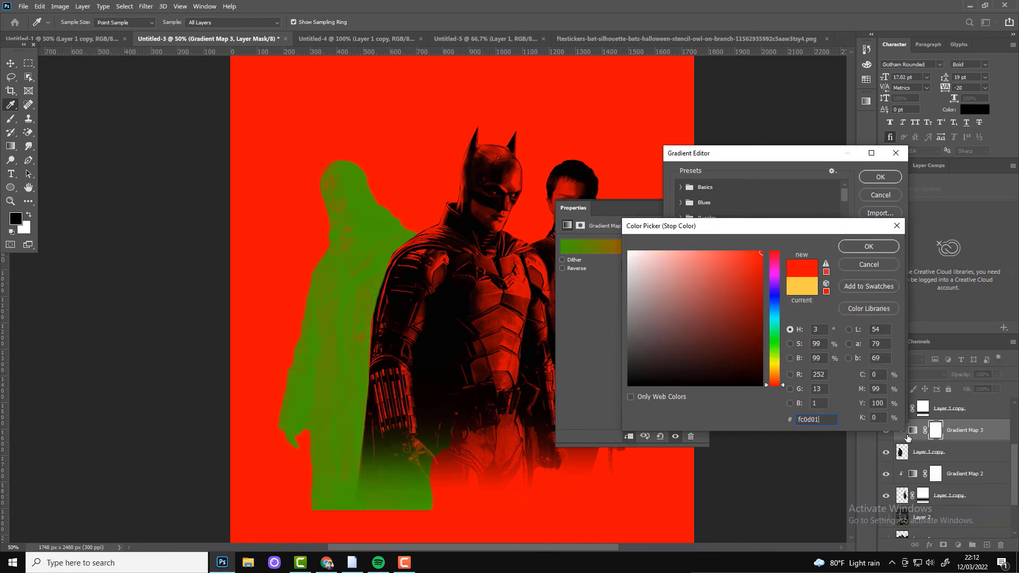
{"action": "left_click", "coordinate": [862, 249]}
{"action": "left_click", "coordinate": [726, 393]}
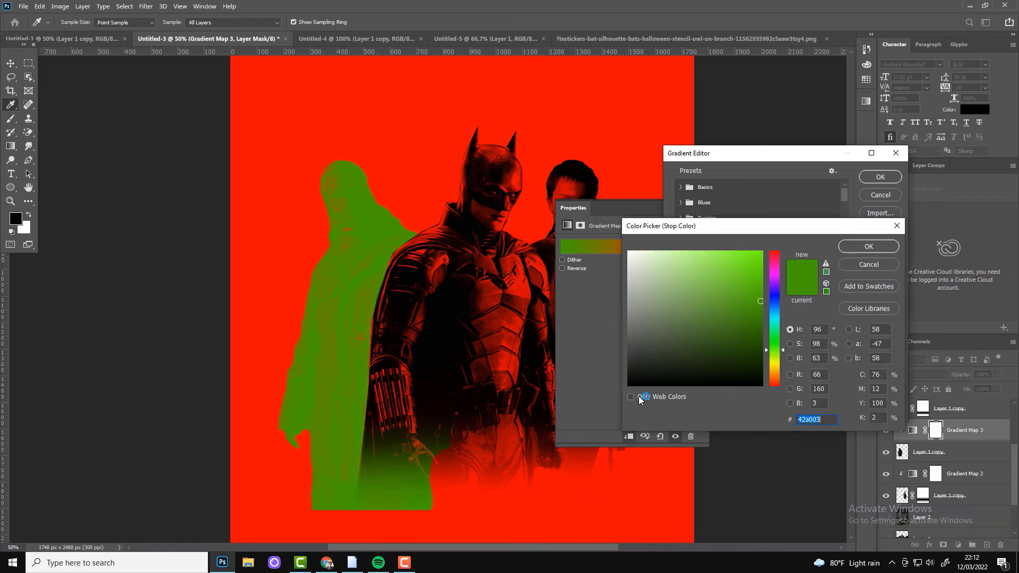
{"action": "left_click", "coordinate": [631, 385]}
{"action": "left_click", "coordinate": [843, 248]}
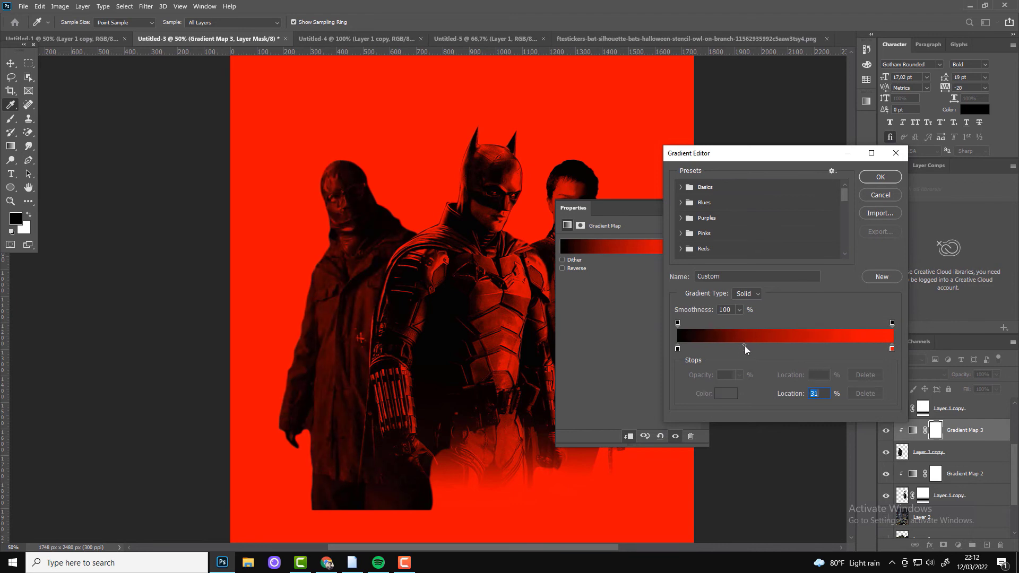
{"action": "key", "text": "Return"}
{"action": "left_click", "coordinate": [722, 213]}
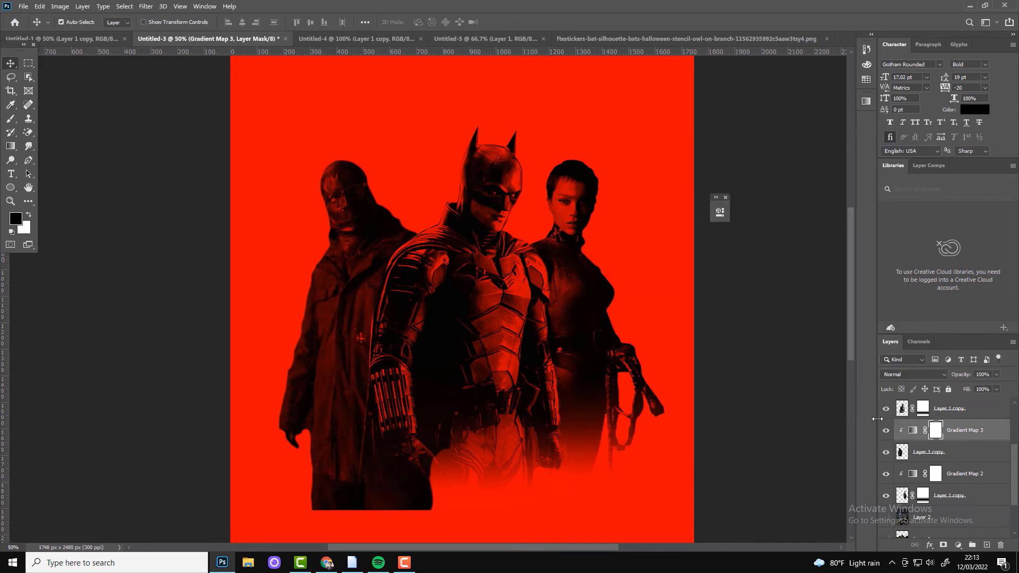
{"action": "double_click", "coordinate": [902, 452]}
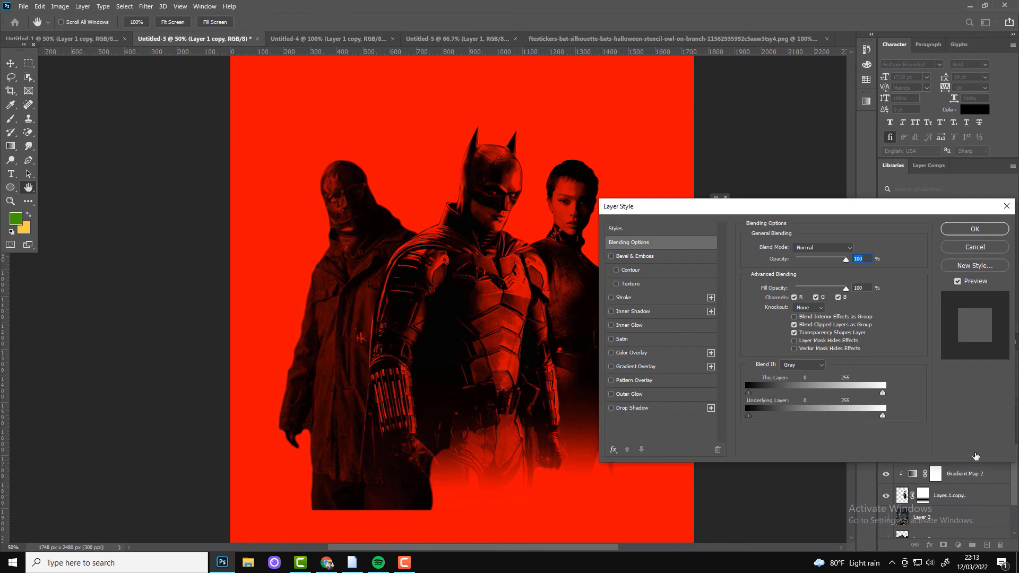
Step: Mask the Riddler layer and fade out his lower body with a gradient
{"action": "key", "text": "alt"}
{"action": "key", "text": "Return"}
{"action": "left_click", "coordinate": [886, 452]}
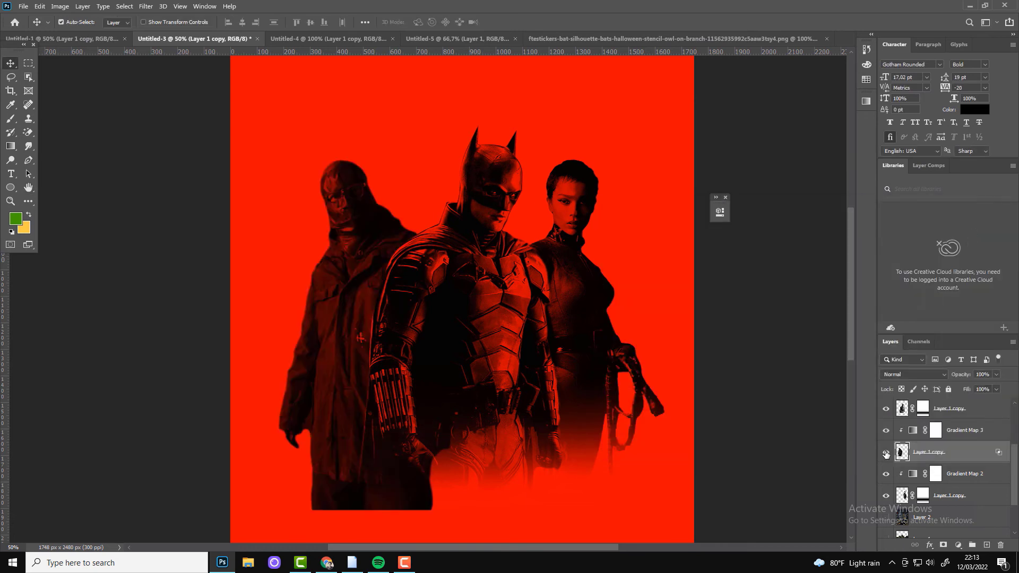
{"action": "left_click", "coordinate": [943, 545]}
{"action": "key", "text": "g"}
{"action": "left_click_drag", "start_coordinate": [363, 410], "coordinate": [349, 487]}
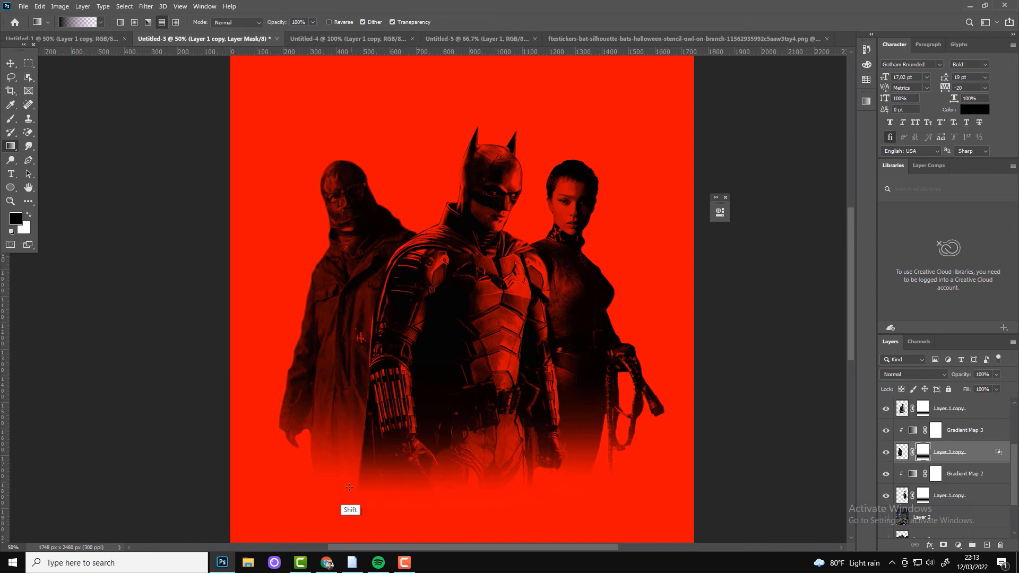
{"action": "key", "text": "v"}
Step: Toggle the city skyline layer on and off to compare
{"action": "scroll", "coordinate": [340, 306], "scroll_direction": "down", "scroll_amount": 1}
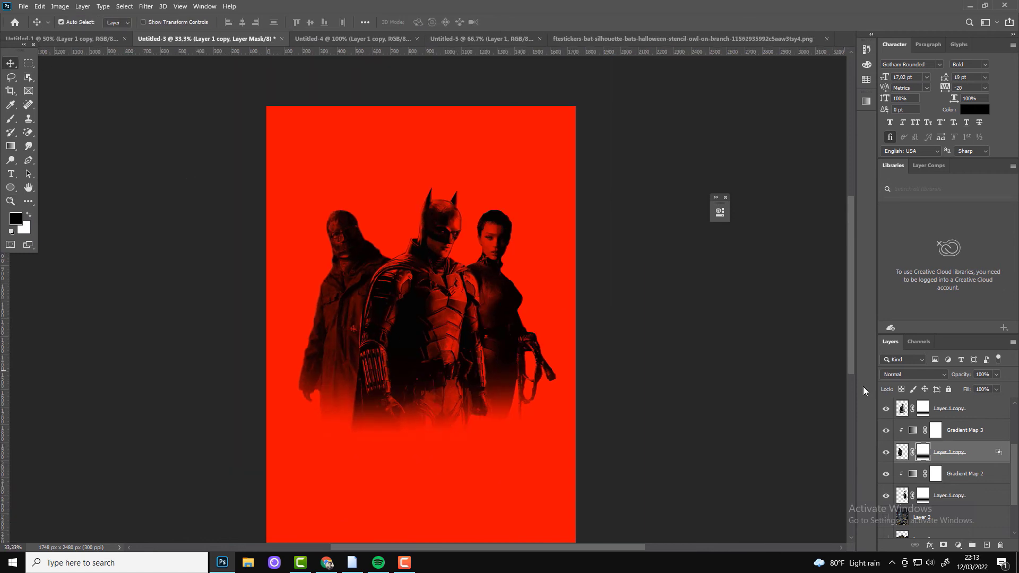
{"action": "scroll", "coordinate": [1012, 493], "scroll_direction": "down", "scroll_amount": 2}
{"action": "left_click", "coordinate": [885, 462]}
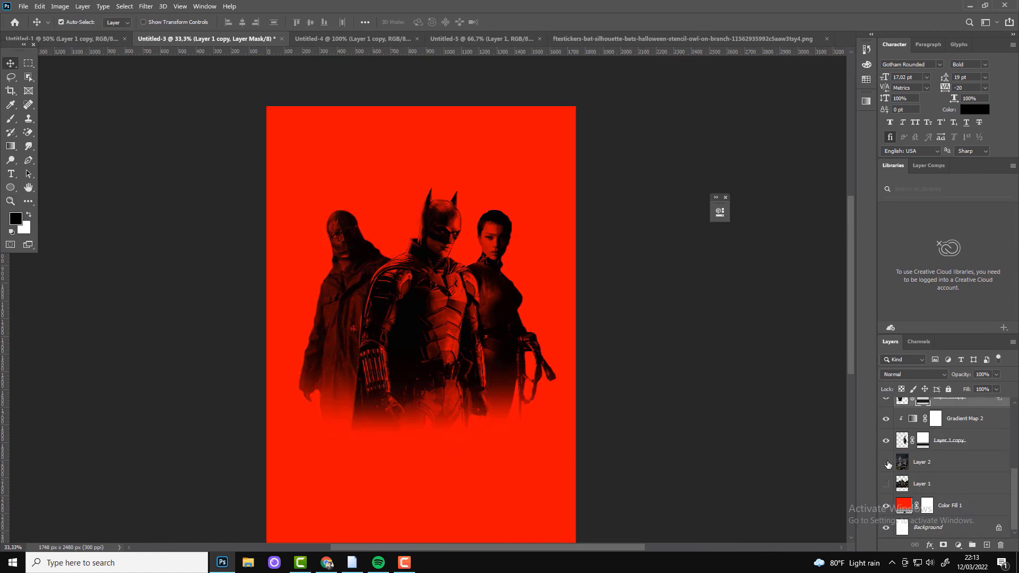
{"action": "left_click", "coordinate": [886, 462]}
Step: Show the skyline layer and set it to Hard Light at 27% opacity
{"action": "left_click", "coordinate": [934, 461]}
{"action": "left_click", "coordinate": [899, 374]}
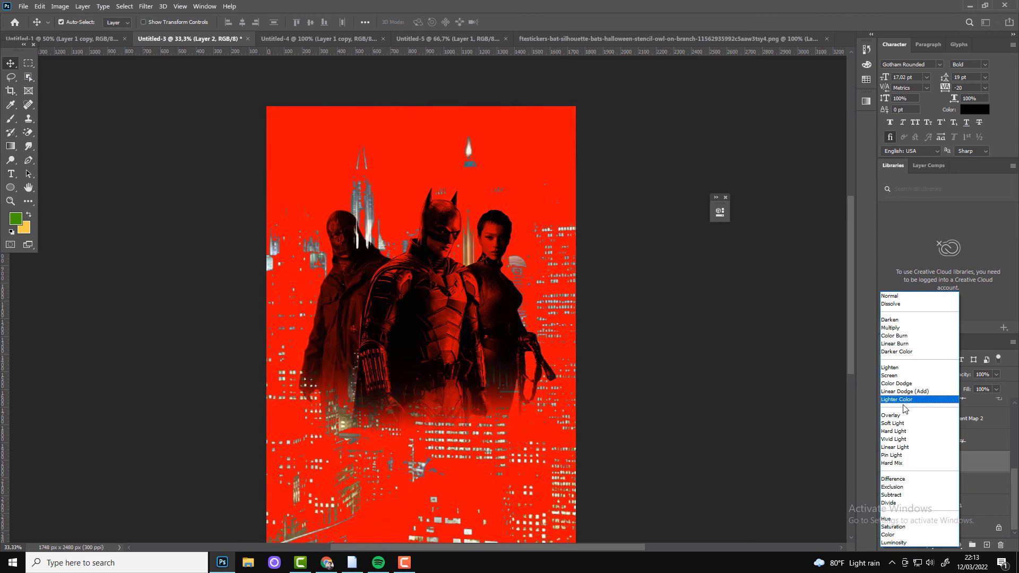
{"action": "left_click", "coordinate": [907, 432]}
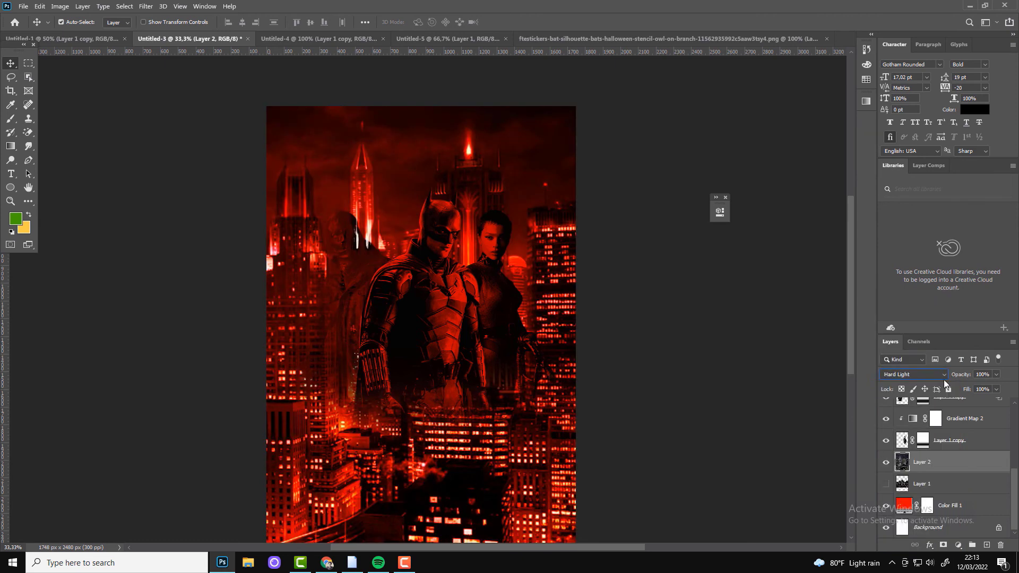
{"action": "left_click_drag", "start_coordinate": [984, 386], "coordinate": [963, 388]}
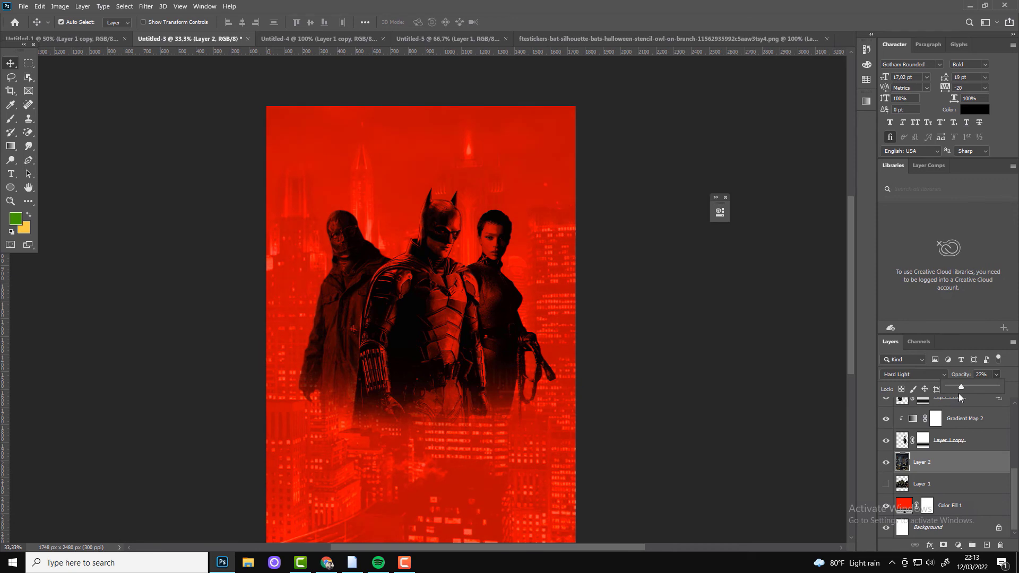
Step: Split the Underlying Layer Blend If slider in the skyline's Blending Options
{"action": "left_click", "coordinate": [929, 545]}
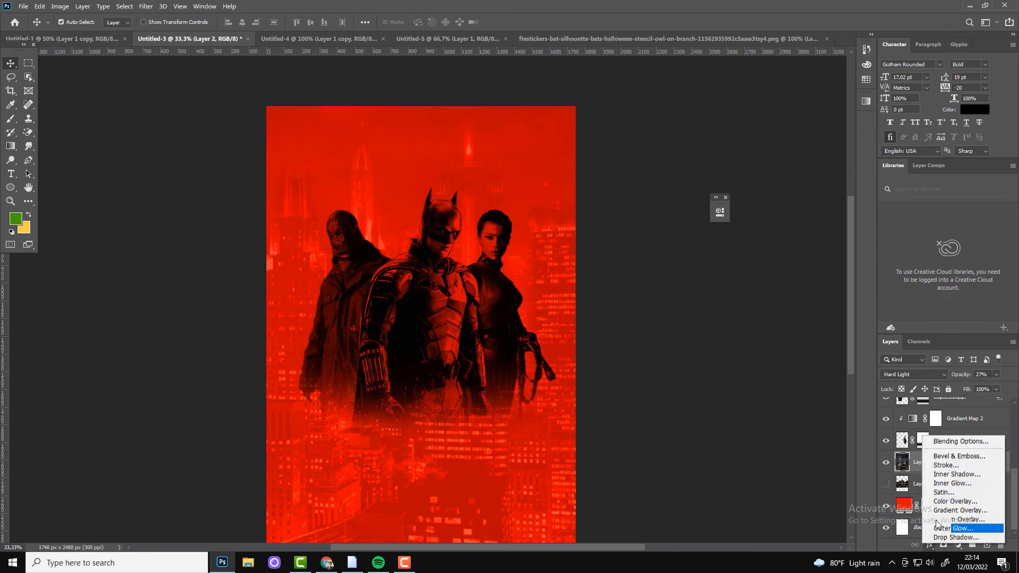
{"action": "left_click", "coordinate": [955, 441]}
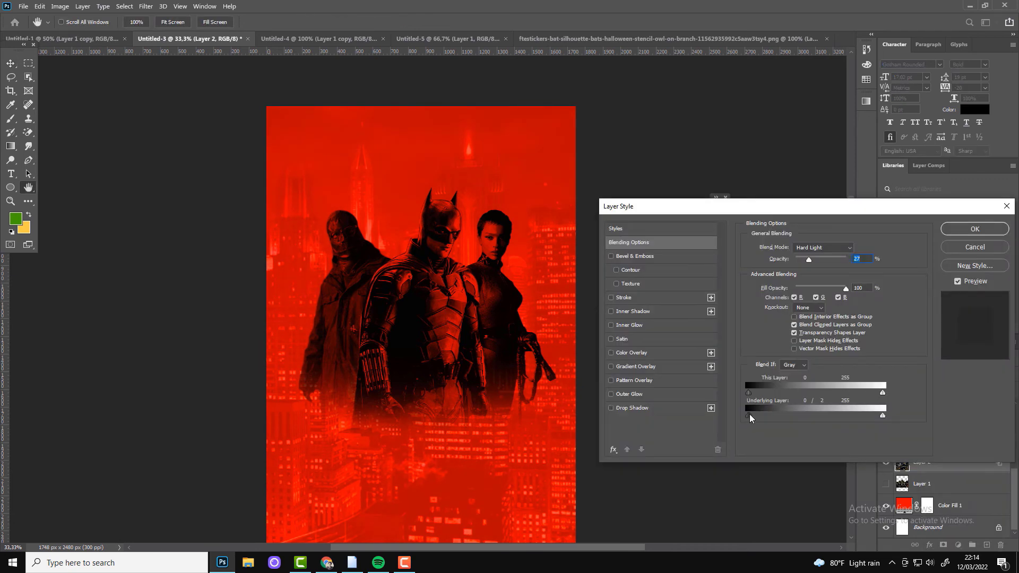
{"action": "left_click_drag", "start_coordinate": [882, 415], "coordinate": [836, 420]}
{"action": "left_click", "coordinate": [974, 229]}
{"action": "left_click_drag", "start_coordinate": [460, 289], "coordinate": [468, 267]}
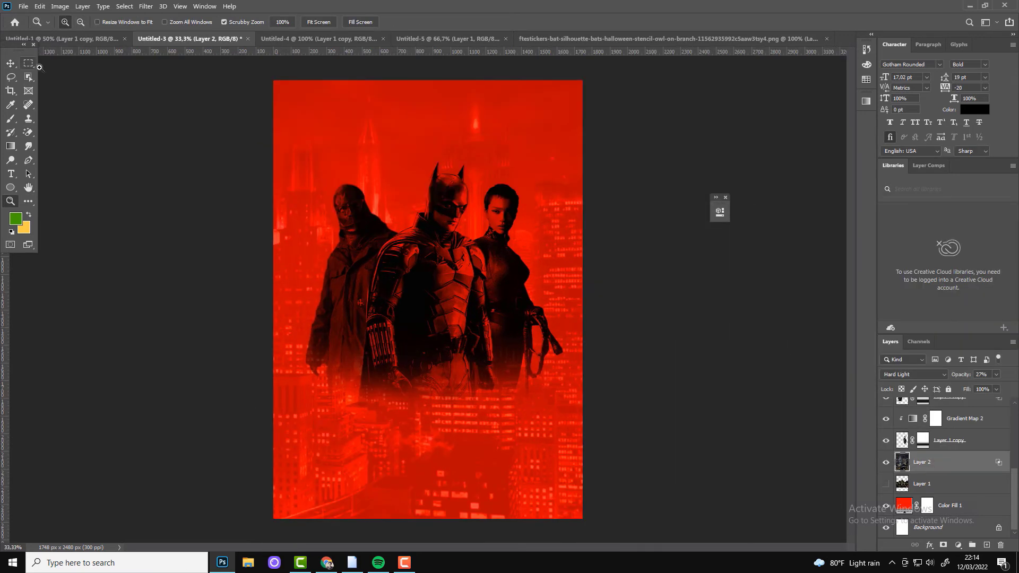
Step: Show the THE BATMAN logo, move it higher on the poster, then hide it again
{"action": "scroll", "coordinate": [929, 461], "scroll_direction": "up", "scroll_amount": 5}
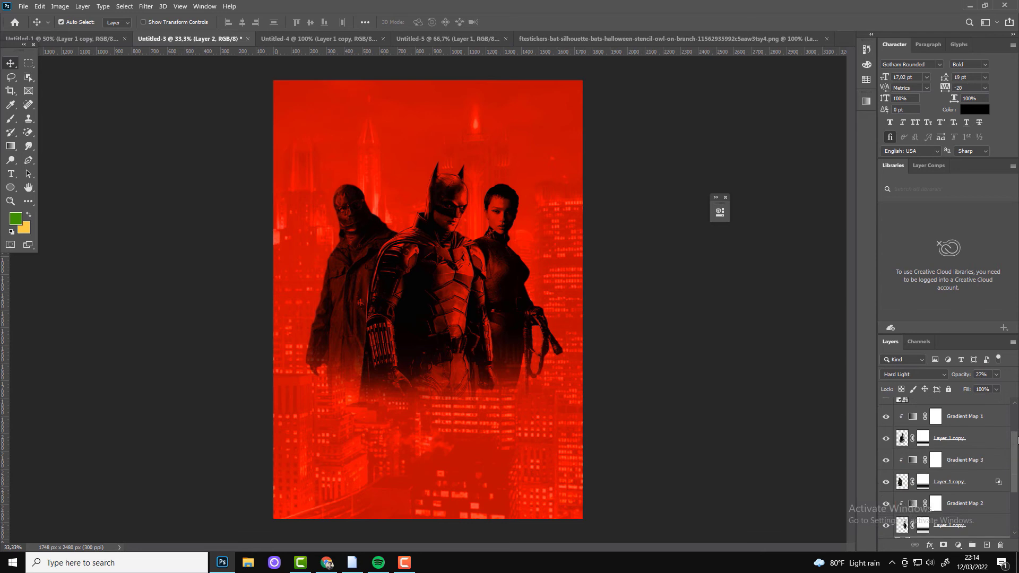
{"action": "left_click", "coordinate": [886, 408]}
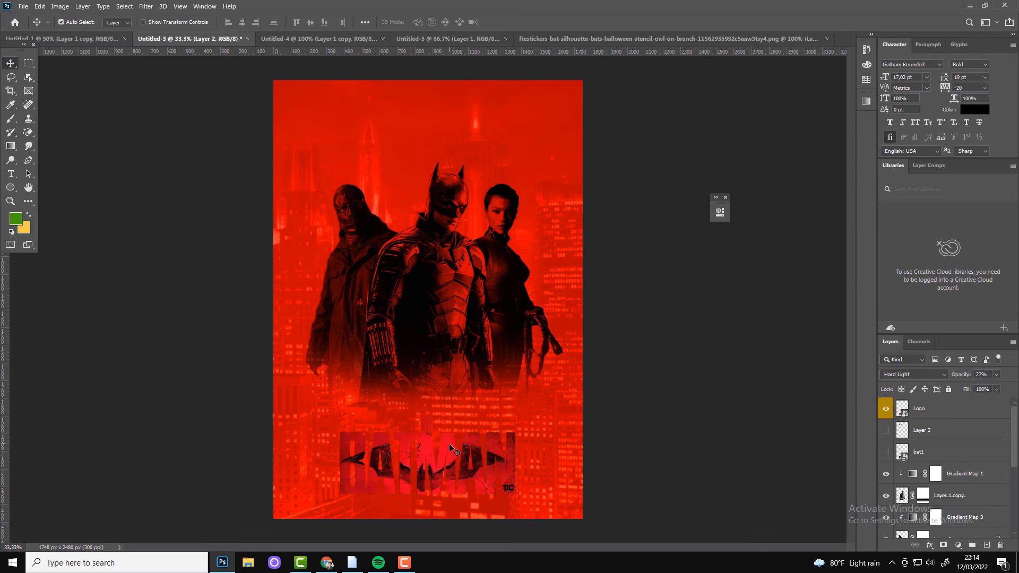
{"action": "left_click_drag", "start_coordinate": [451, 448], "coordinate": [451, 399]}
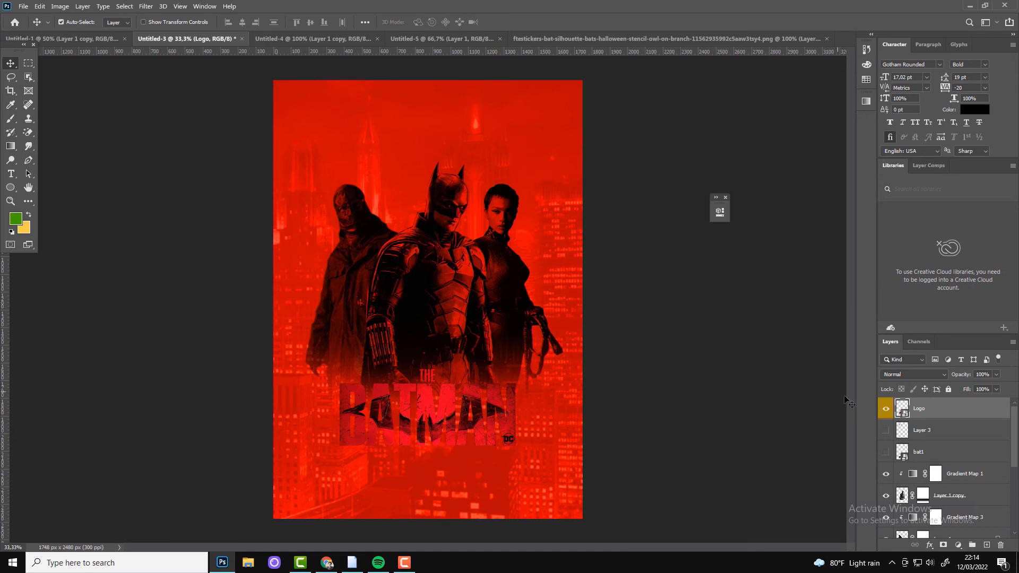
{"action": "left_click", "coordinate": [885, 409]}
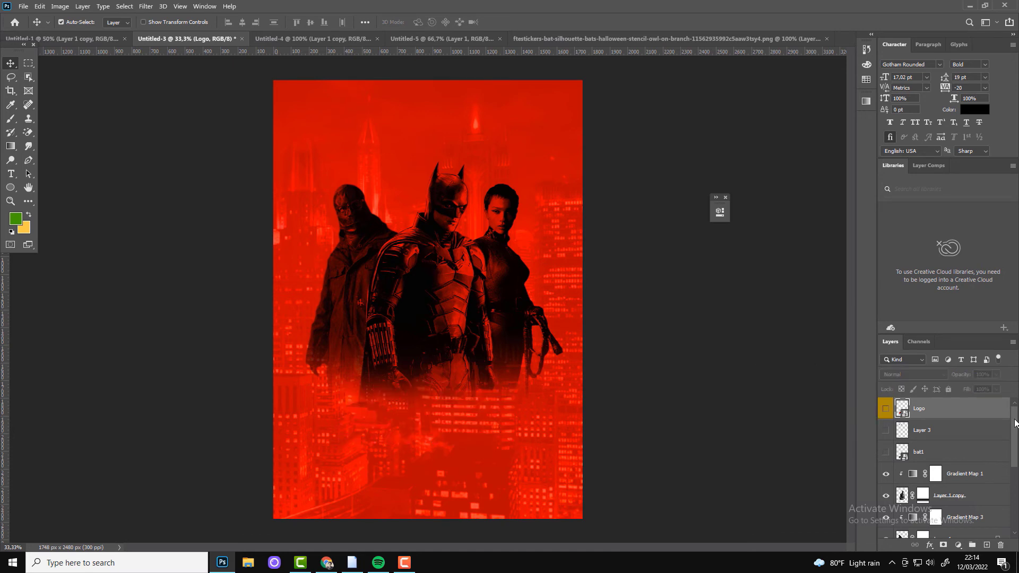
{"action": "scroll", "coordinate": [1014, 422], "scroll_direction": "down", "scroll_amount": 5}
Step: Add a new empty layer above the skyline and set up a white brush
{"action": "left_click", "coordinate": [934, 462]}
{"action": "left_click", "coordinate": [986, 545]}
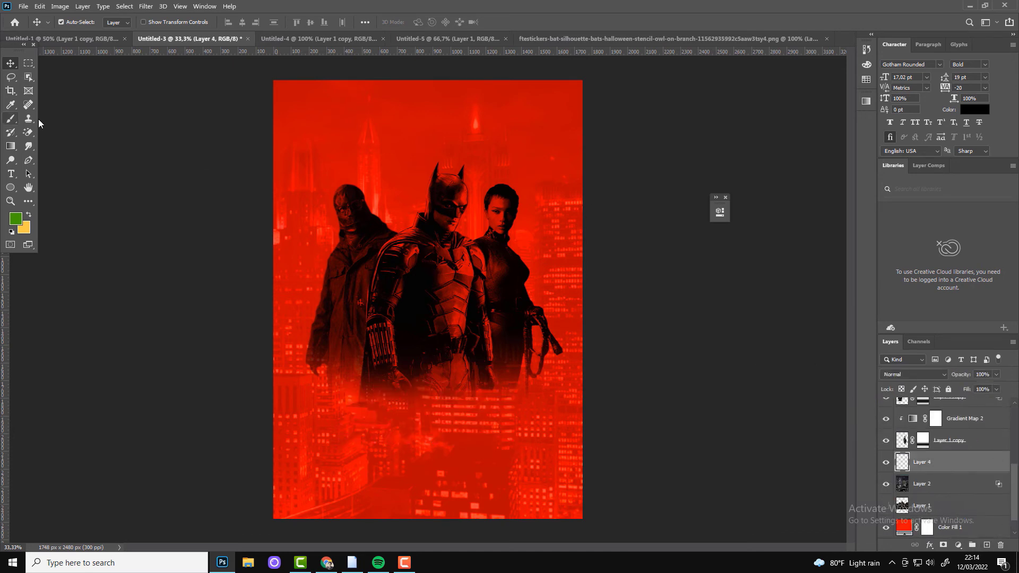
{"action": "key", "text": "b"}
{"action": "key", "text": "d"}
{"action": "key", "text": "x"}
Step: Paint a soft white glow behind Batman's head and dim it to 41% opacity
{"action": "left_click", "coordinate": [400, 208]}
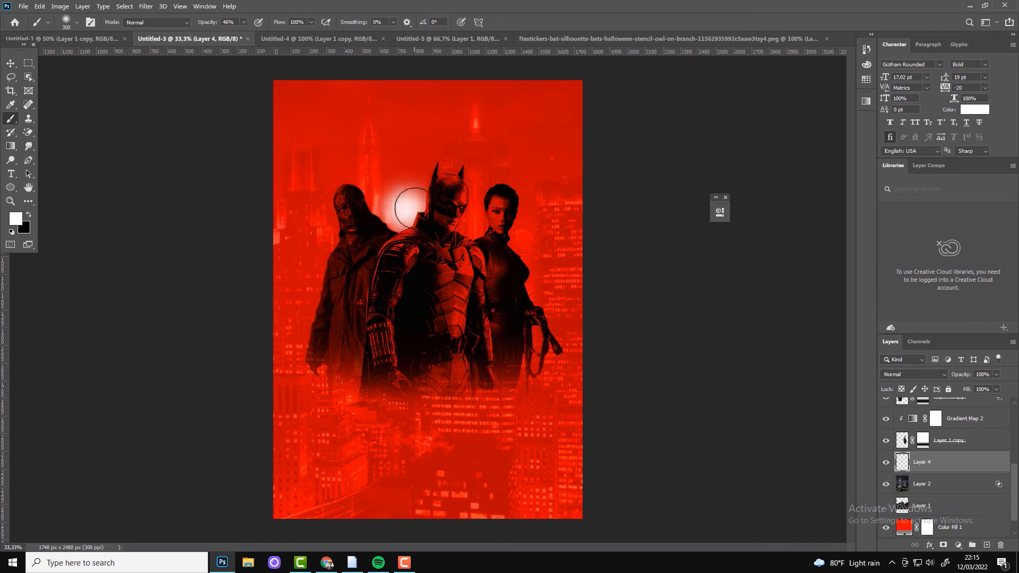
{"action": "left_click", "coordinate": [411, 207]}
{"action": "left_click", "coordinate": [388, 201]}
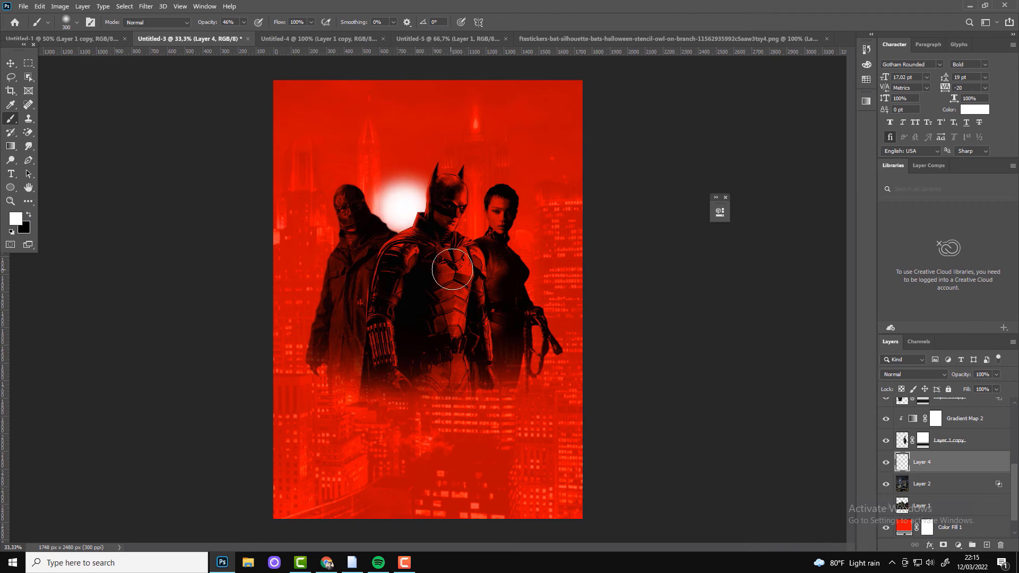
{"action": "left_click_drag", "start_coordinate": [996, 374], "coordinate": [991, 383]}
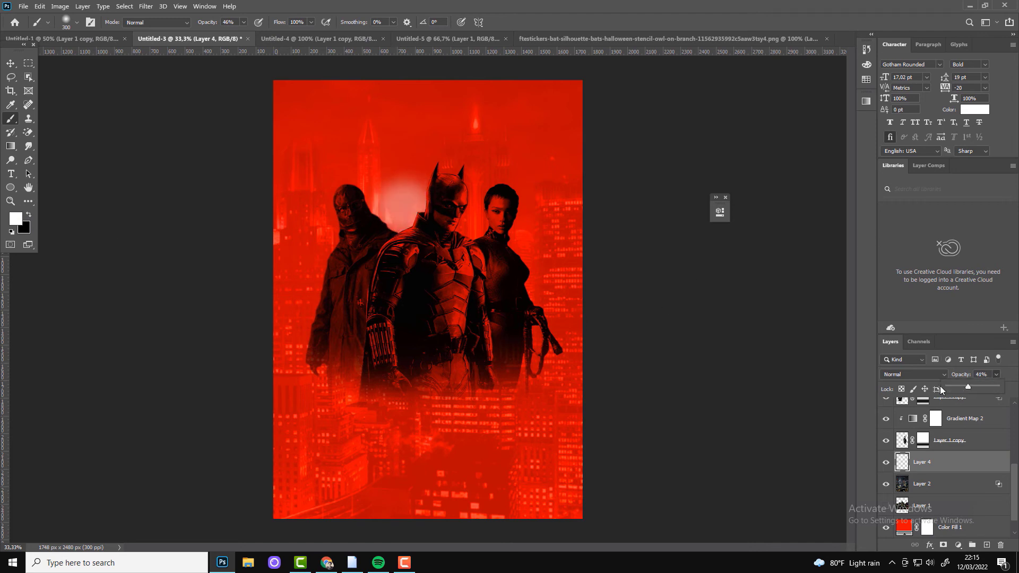
{"action": "left_click_drag", "start_coordinate": [1015, 478], "coordinate": [1011, 415]}
Step: Show the Batmobile layer (bat1) and move it up slightly
{"action": "left_click", "coordinate": [886, 451]}
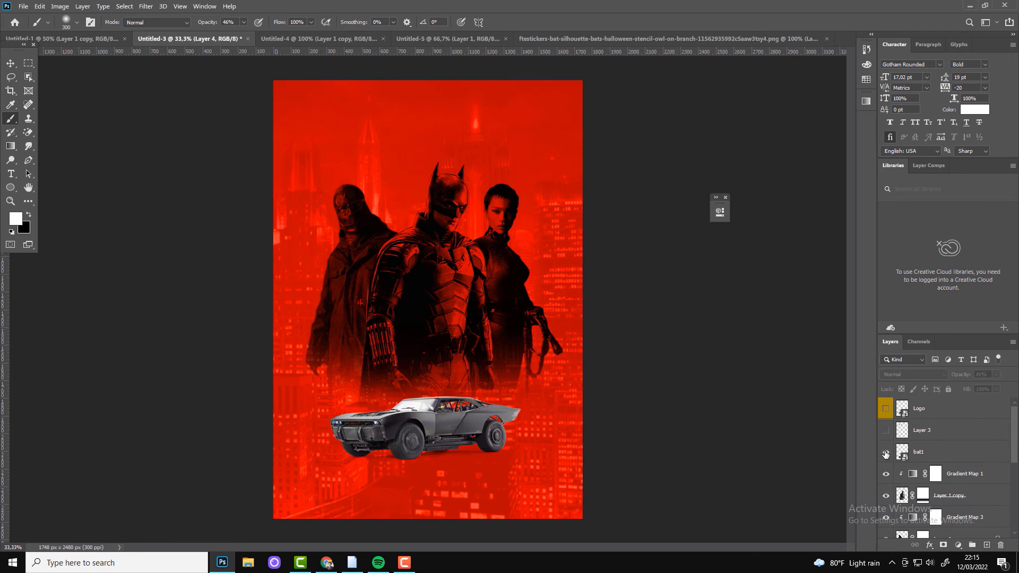
{"action": "key", "text": "v"}
{"action": "left_click_drag", "start_coordinate": [454, 406], "coordinate": [453, 393]}
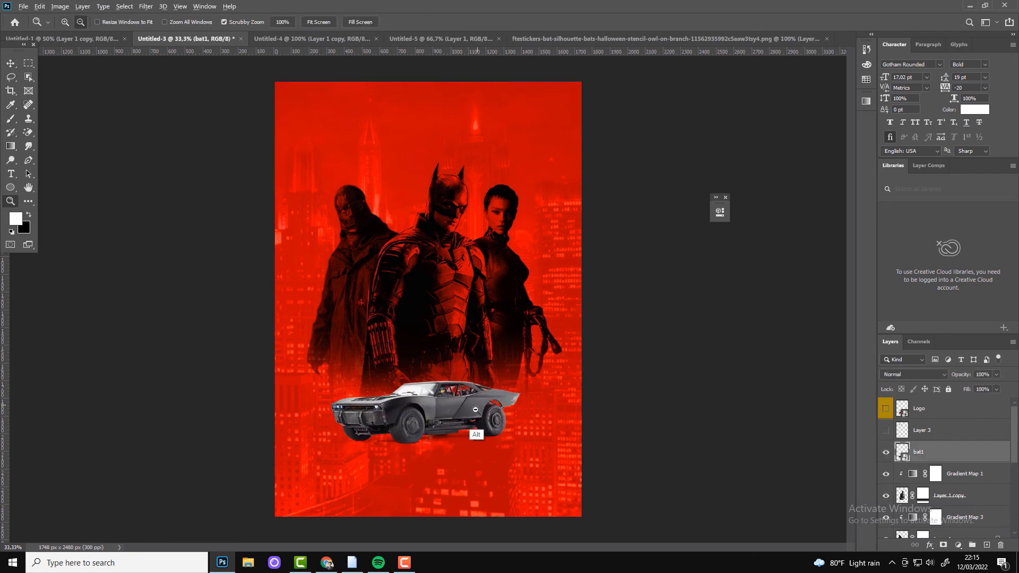
{"action": "key", "text": "z"}
{"action": "key", "text": "v"}
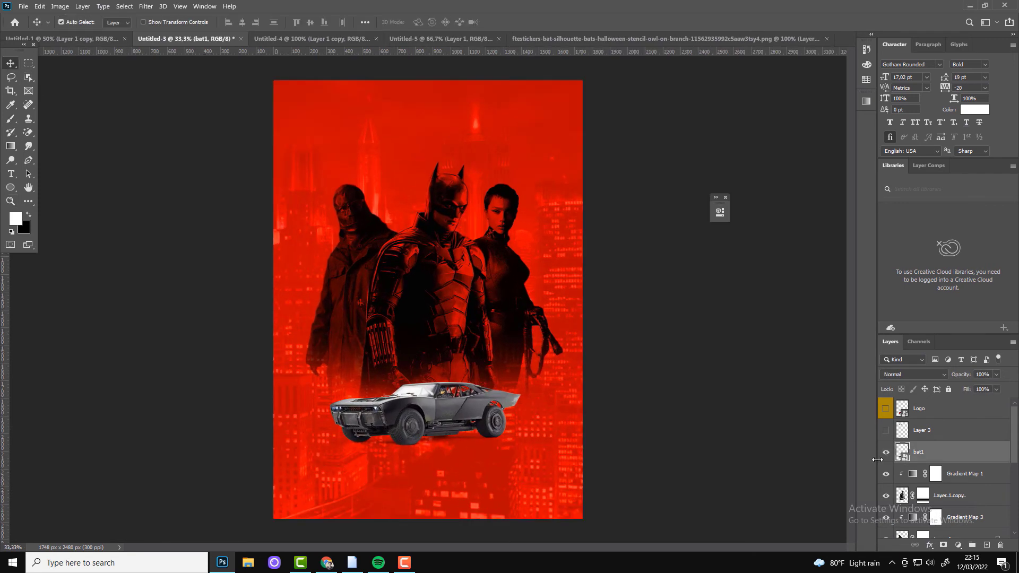
Step: Add a Gradient Map adjustment clipped to the Batmobile, with a red first stop
{"action": "left_click", "coordinate": [958, 545]}
{"action": "left_click", "coordinate": [950, 523]}
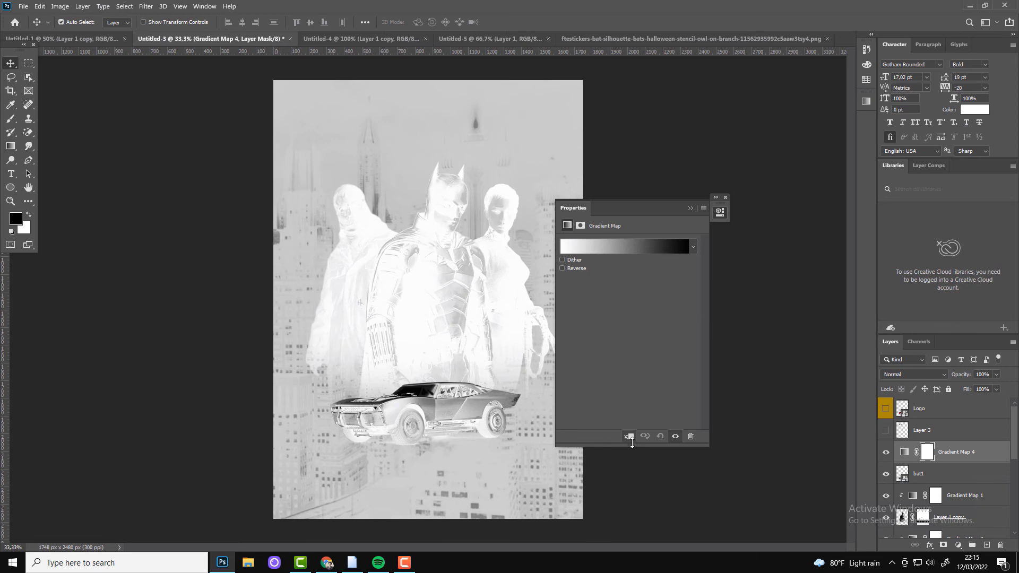
{"action": "left_click", "coordinate": [630, 436]}
{"action": "left_click", "coordinate": [631, 247]}
{"action": "left_click", "coordinate": [724, 394]}
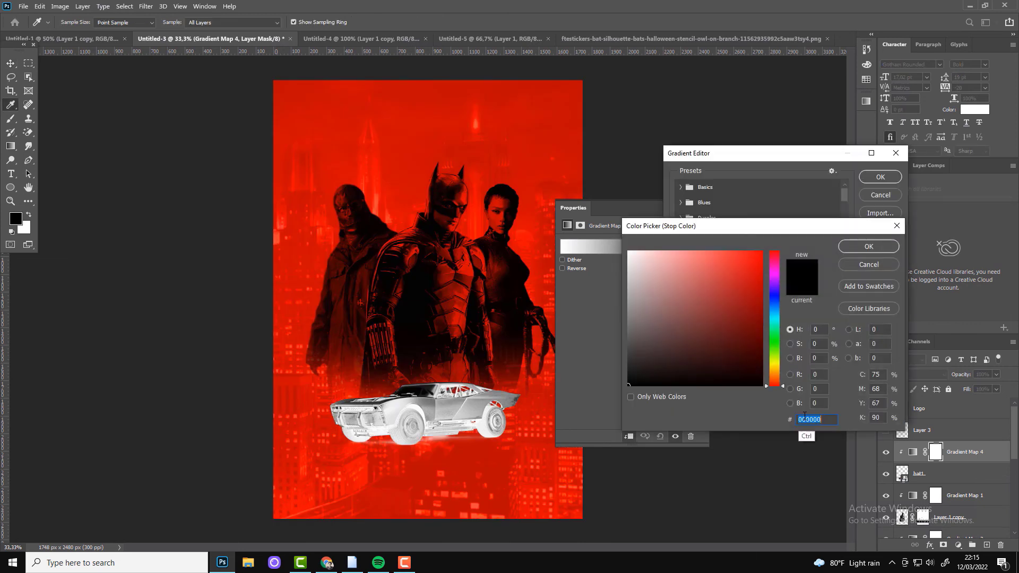
{"action": "type", "text": "fc0d01"}
Step: Set the gradient's other stop to black (000000) and accept the gradient
{"action": "left_click", "coordinate": [868, 247]}
{"action": "left_click", "coordinate": [679, 356]}
{"action": "left_click", "coordinate": [725, 394]}
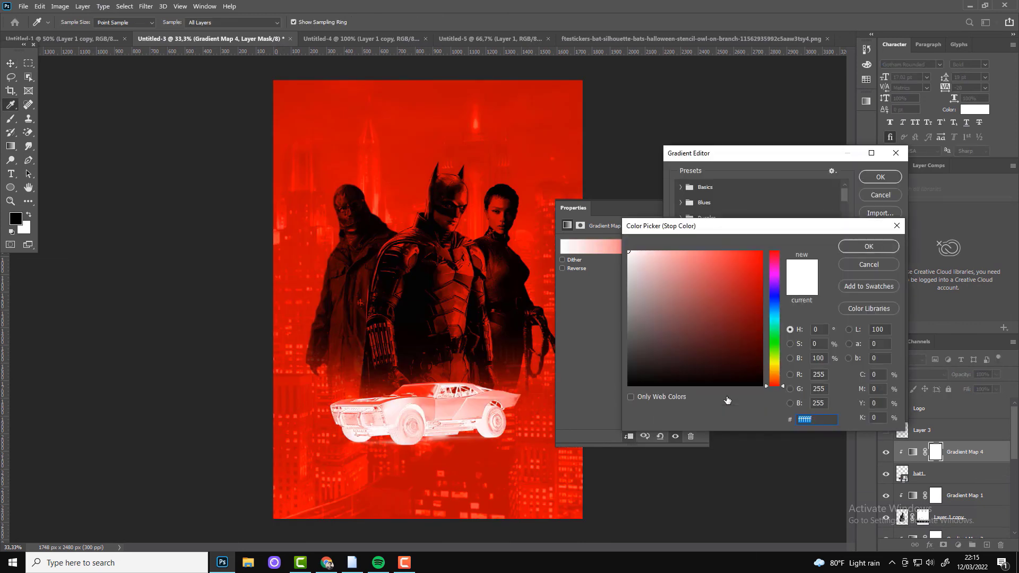
{"action": "type", "text": "000000"}
{"action": "left_click", "coordinate": [869, 246]}
{"action": "left_click", "coordinate": [880, 177]}
{"action": "left_click", "coordinate": [719, 211]}
{"action": "key", "text": "z"}
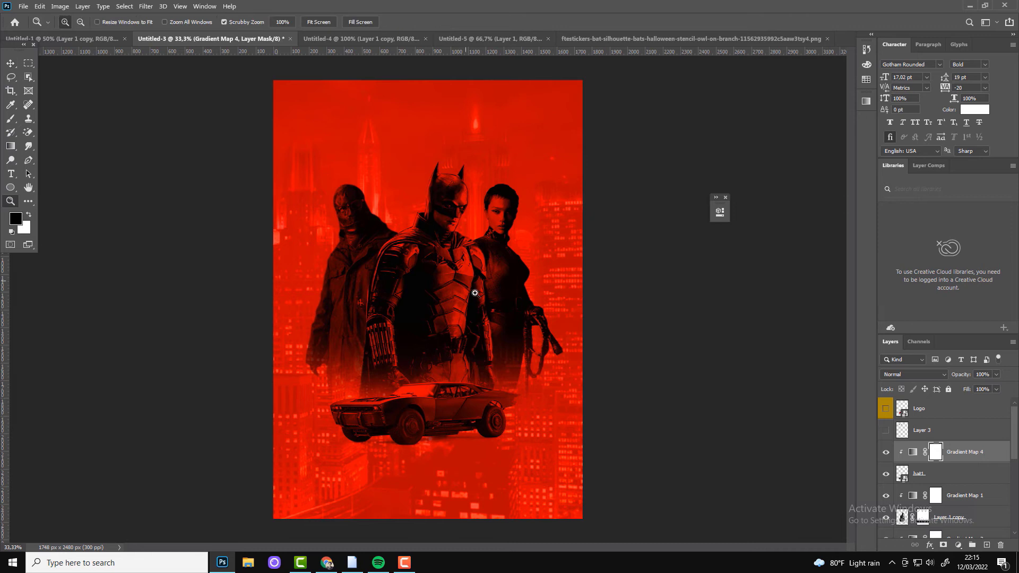
{"action": "left_click", "coordinate": [475, 293], "text": "alt"}
{"action": "left_click", "coordinate": [407, 423]}
{"action": "key", "text": "v"}
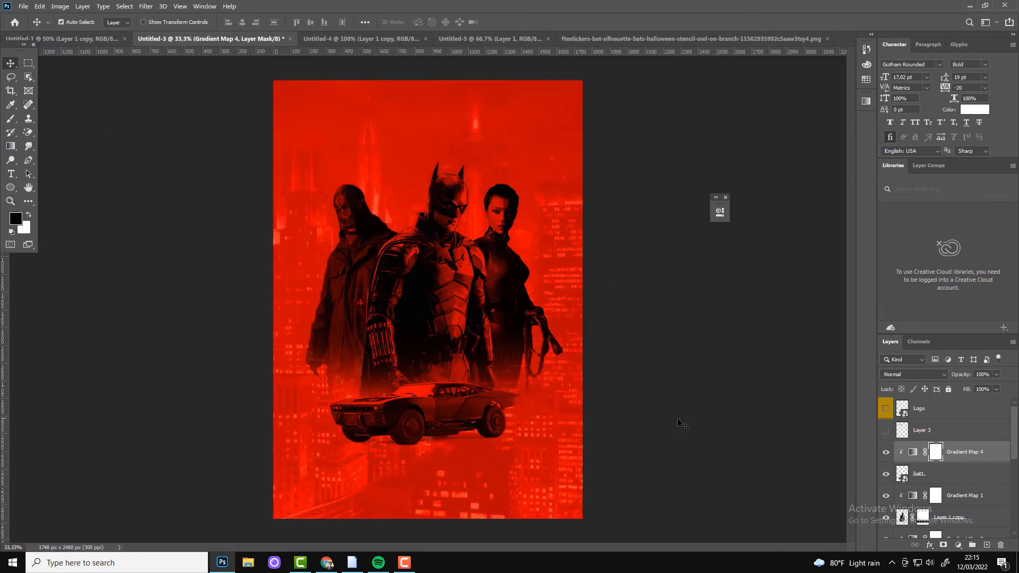
Step: Hide the head glow (Layer 4), add Layer 5, and load a black textured smoke brush at 1000 px
{"action": "left_click_drag", "start_coordinate": [1016, 455], "coordinate": [1015, 509]}
{"action": "left_click", "coordinate": [885, 437]}
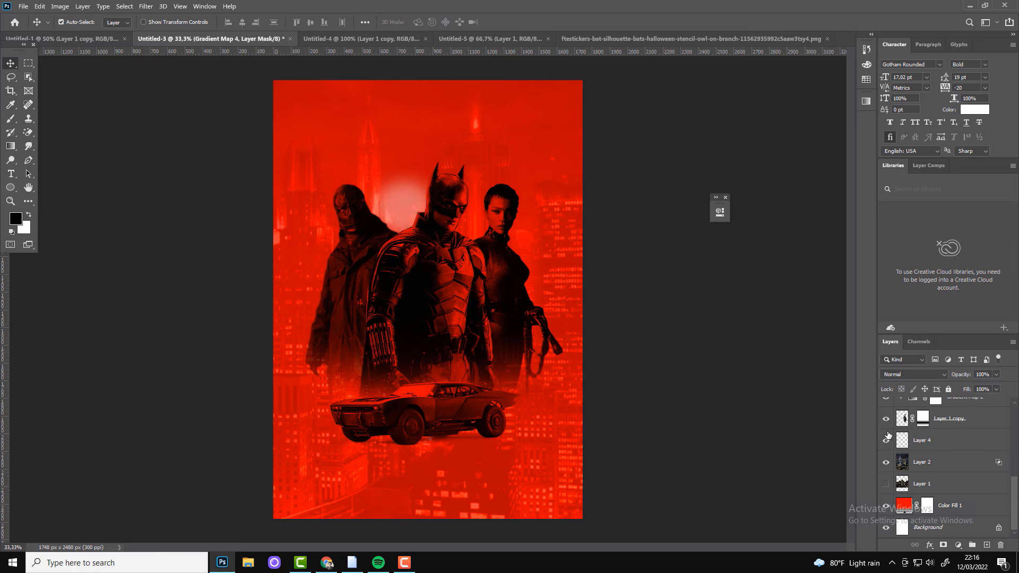
{"action": "left_click", "coordinate": [987, 545]}
{"action": "left_click", "coordinate": [28, 214]}
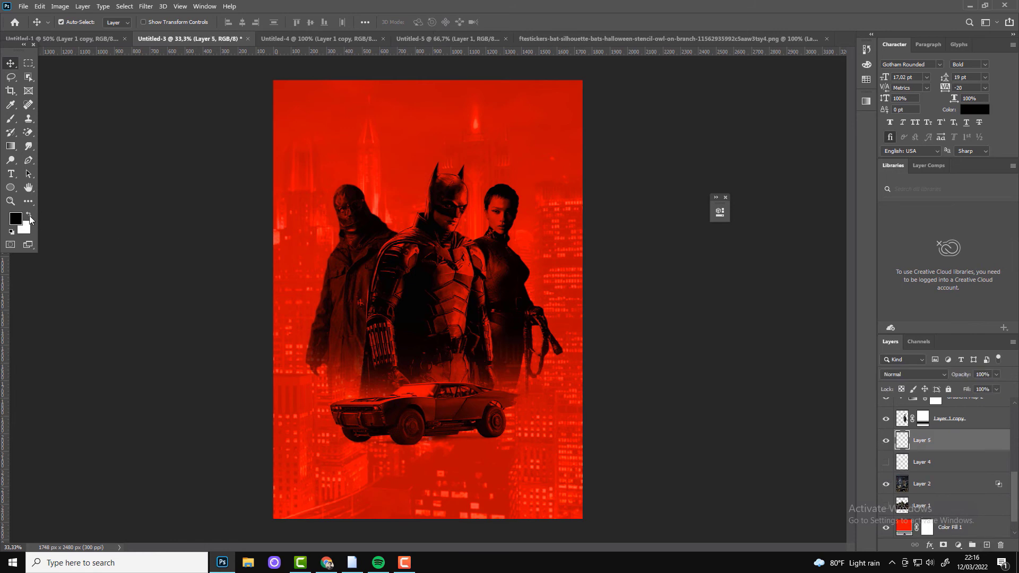
{"action": "left_click", "coordinate": [10, 118]}
{"action": "right_click", "coordinate": [463, 234]}
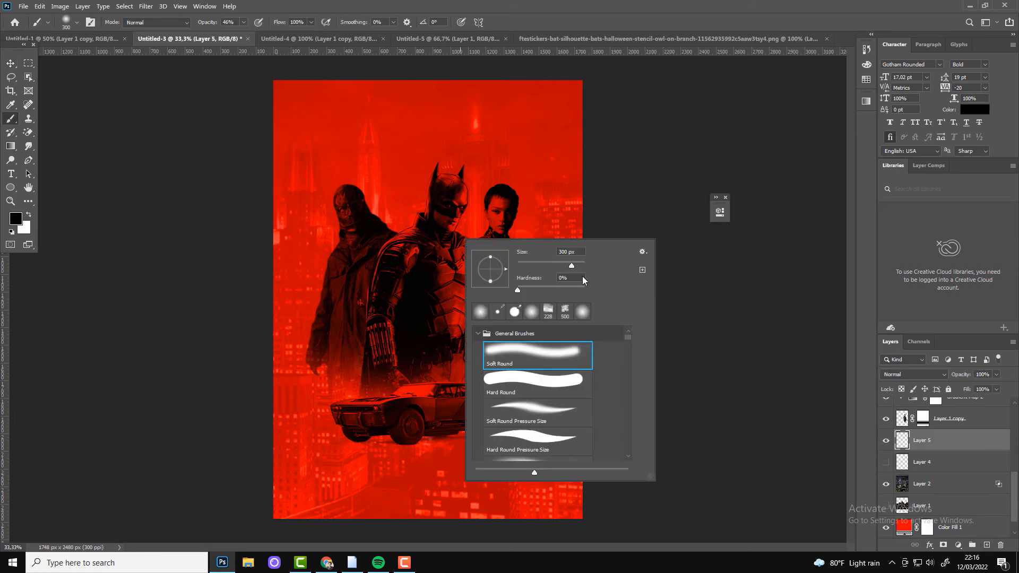
{"action": "left_click", "coordinate": [564, 312]}
{"action": "left_click", "coordinate": [535, 170]}
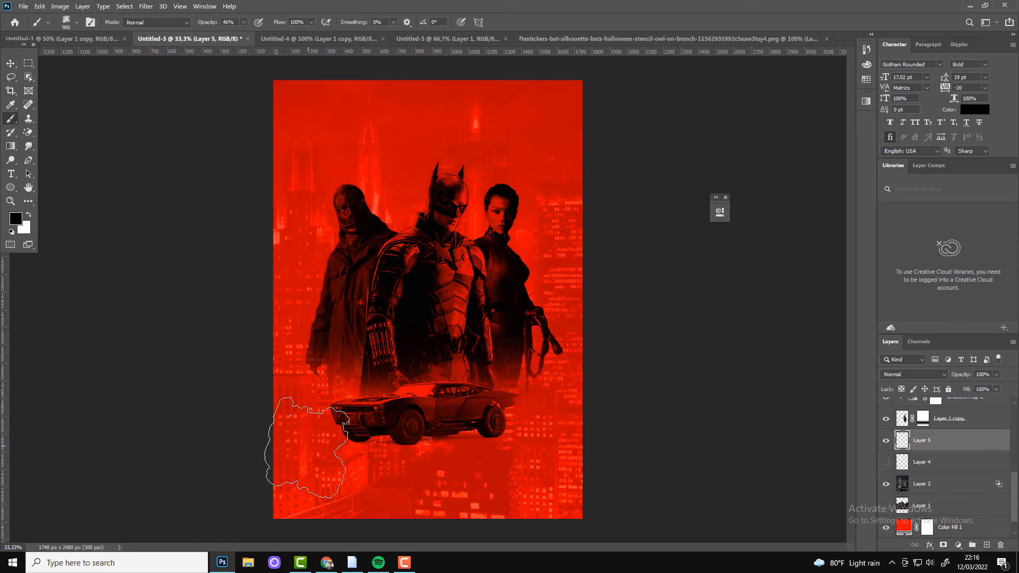
{"action": "key", "text": "bracketright"}
Step: Move Layer 5 under Logo, paint dark smoke along the bottom, and show the logo
{"action": "left_click_drag", "start_coordinate": [922, 440], "coordinate": [918, 419]}
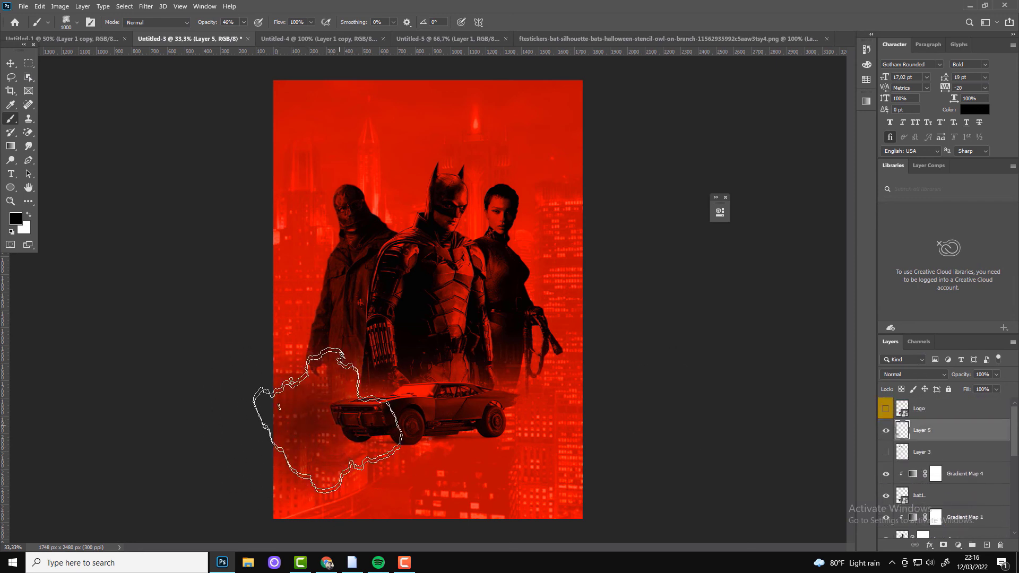
{"action": "key", "text": "bracketleft"}
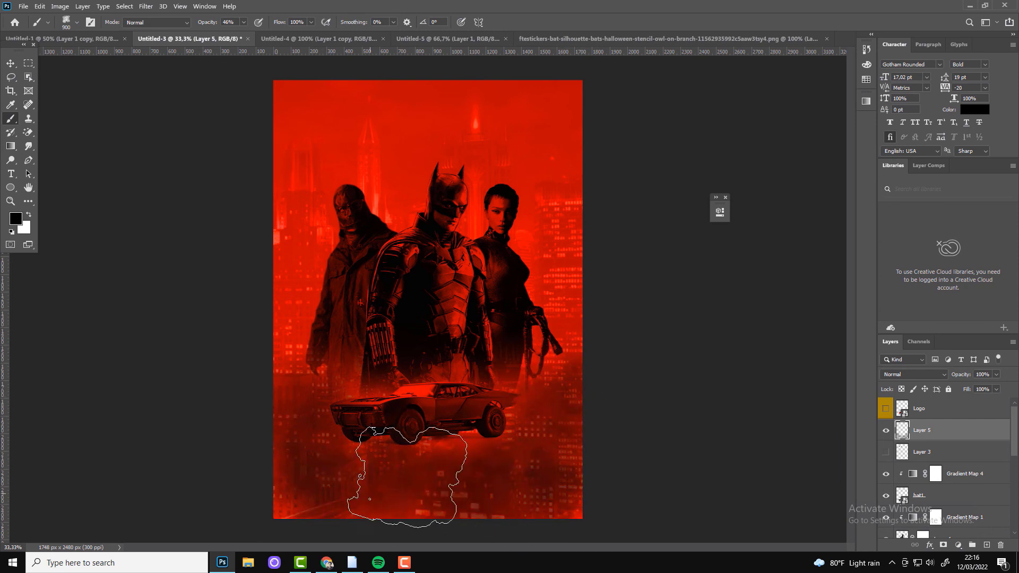
{"action": "key", "text": "bracketleft"}
{"action": "key", "text": "bracketleft"}
{"action": "key", "text": "bracketleft"}
{"action": "key", "text": "bracketleft"}
{"action": "key", "text": "bracketleft"}
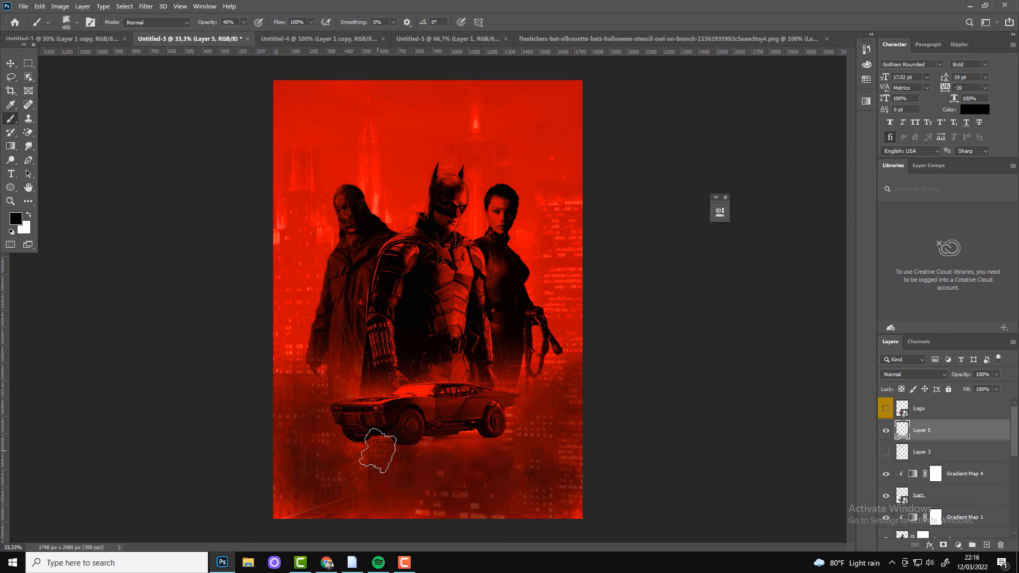
{"action": "left_click_drag", "start_coordinate": [467, 467], "coordinate": [523, 467]}
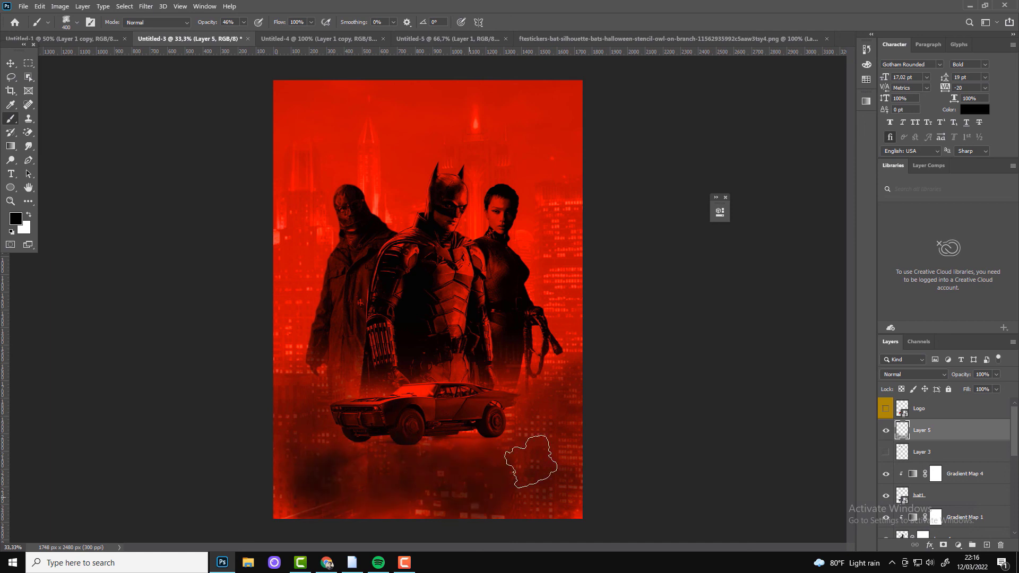
{"action": "left_click", "coordinate": [883, 406]}
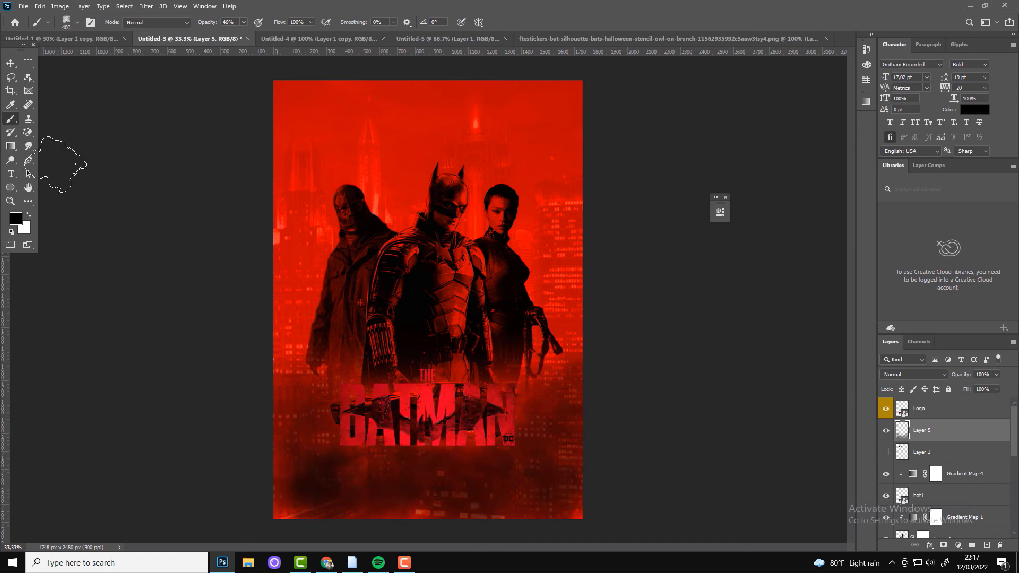
{"action": "left_click_drag", "start_coordinate": [243, 22], "coordinate": [255, 37]}
{"action": "left_click_drag", "start_coordinate": [318, 421], "coordinate": [343, 411]}
{"action": "key", "text": "bracketright"}
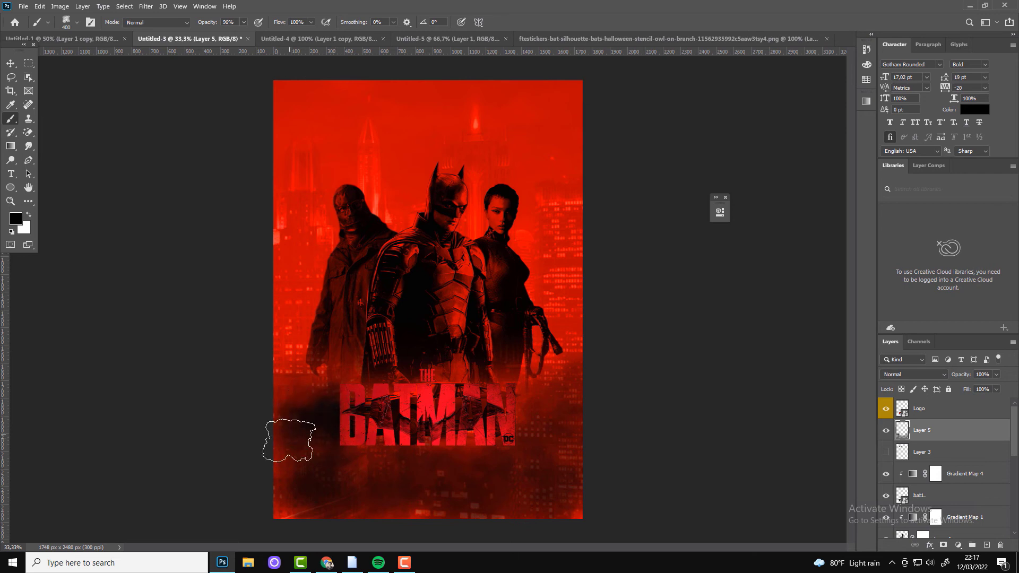
Step: Move THE BATMAN logo down below the Batmobile and hide the smoke layer
{"action": "key", "text": "v"}
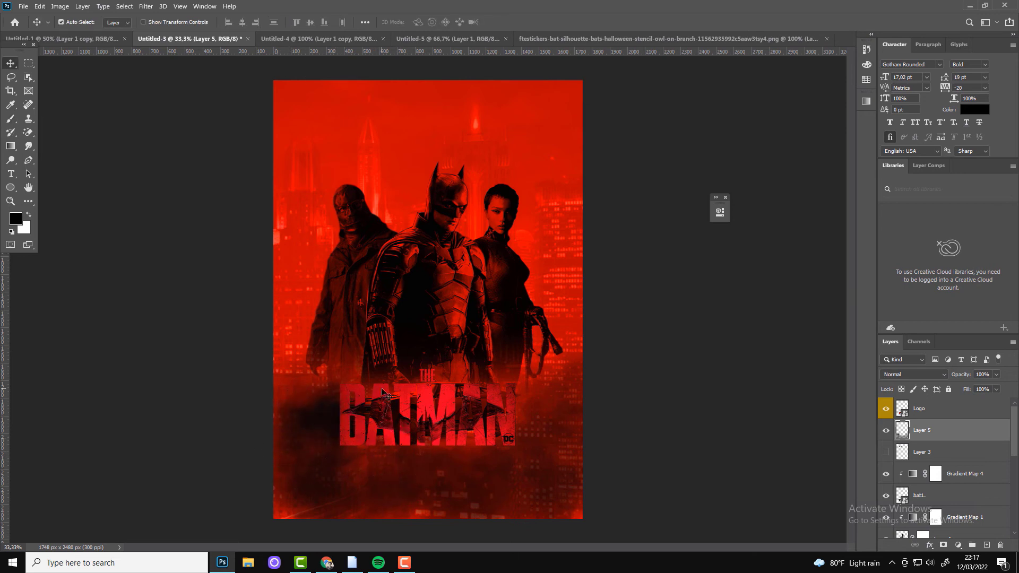
{"action": "mouse_move", "coordinate": [408, 392]}
{"action": "left_mouse_down"}
{"action": "mouse_move", "coordinate": [409, 451]}
{"action": "mouse_move", "coordinate": [408, 378]}
{"action": "left_mouse_up"}
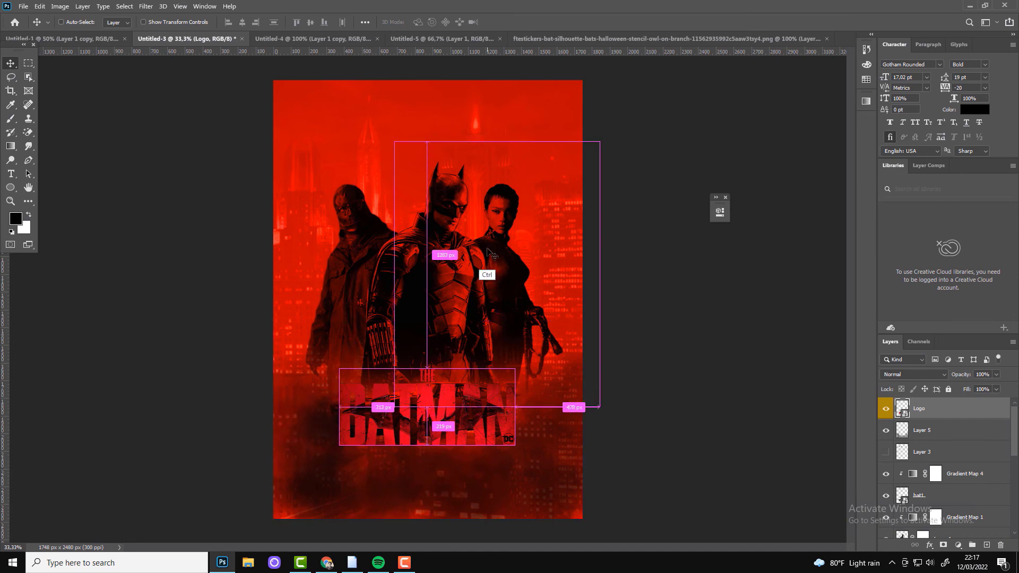
{"action": "left_click_drag", "start_coordinate": [423, 402], "coordinate": [423, 465]}
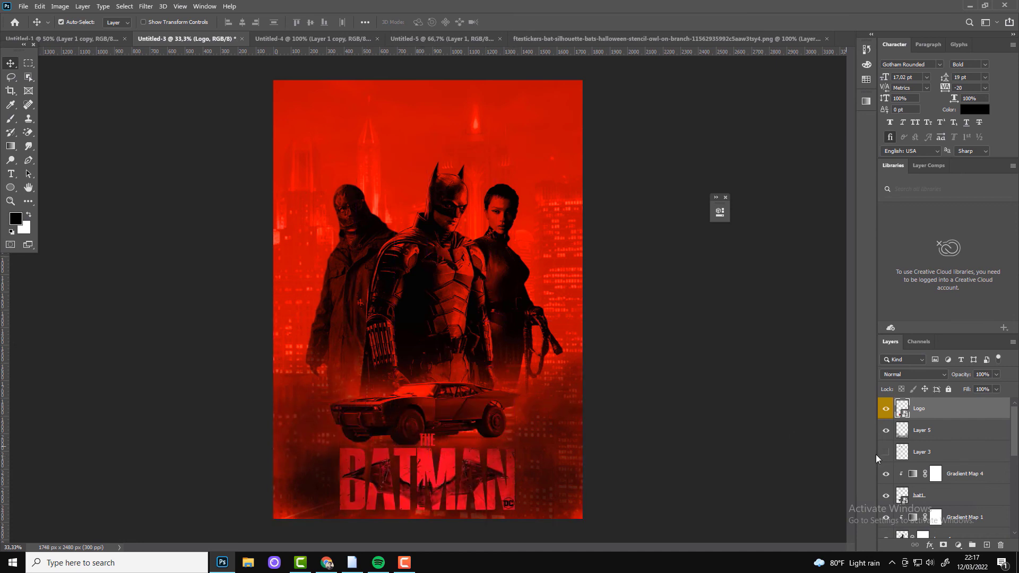
{"action": "left_click", "coordinate": [886, 431]}
Step: Shift the figure, car and tint layers up together, nudge the logo up, and add Layer 6
{"action": "left_click", "coordinate": [370, 261]}
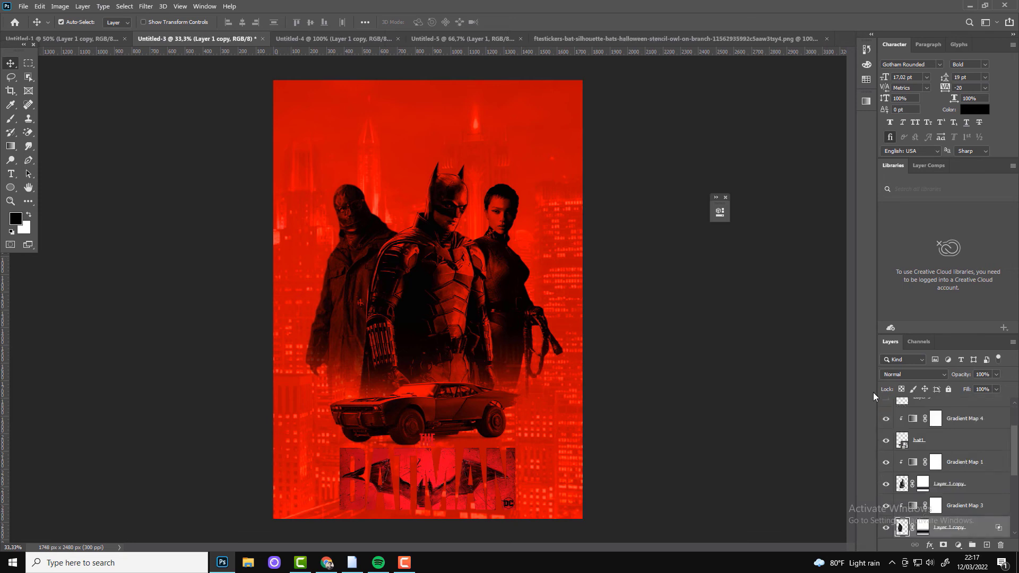
{"action": "mouse_move", "coordinate": [1014, 441]}
{"action": "left_mouse_down"}
{"action": "mouse_move", "coordinate": [1013, 484]}
{"action": "mouse_move", "coordinate": [1014, 443]}
{"action": "left_mouse_up"}
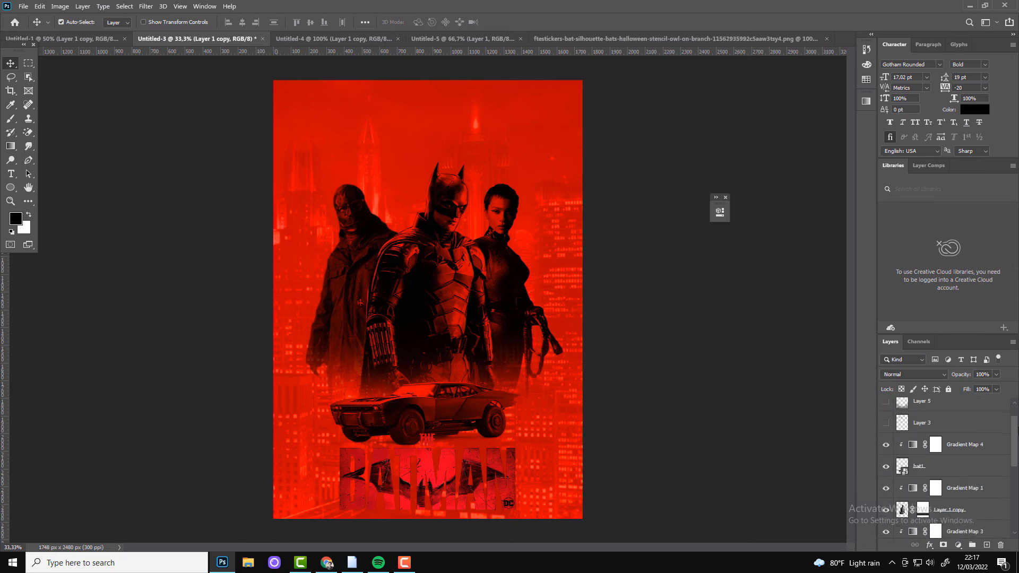
{"action": "left_click", "coordinate": [963, 453], "text": "shift"}
{"action": "key", "text": "ctrl+t"}
{"action": "left_click_drag", "start_coordinate": [452, 288], "coordinate": [452, 272]}
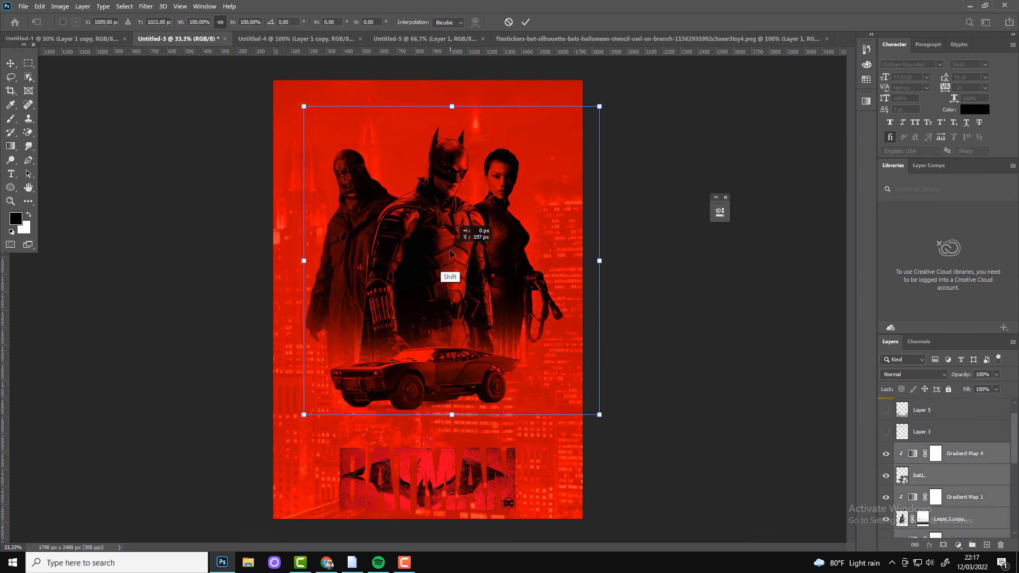
{"action": "key", "text": "Return"}
{"action": "left_click_drag", "start_coordinate": [439, 476], "coordinate": [439, 466]}
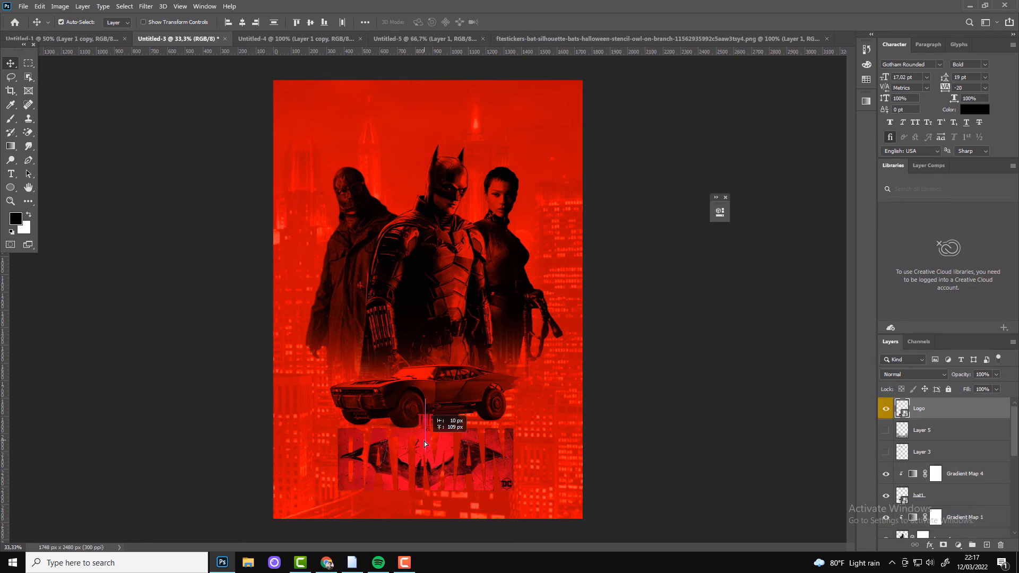
{"action": "left_click", "coordinate": [987, 545]}
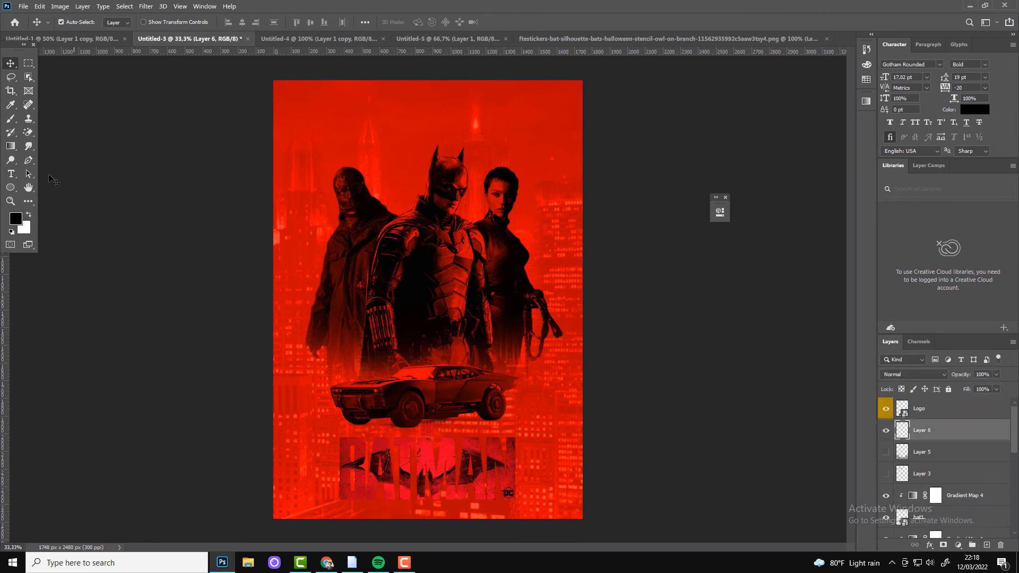
Step: Set the Gradient tool's right stop to near-black in the Gradient Editor
{"action": "left_click", "coordinate": [11, 146]}
{"action": "left_click_drag", "start_coordinate": [427, 508], "coordinate": [428, 445]}
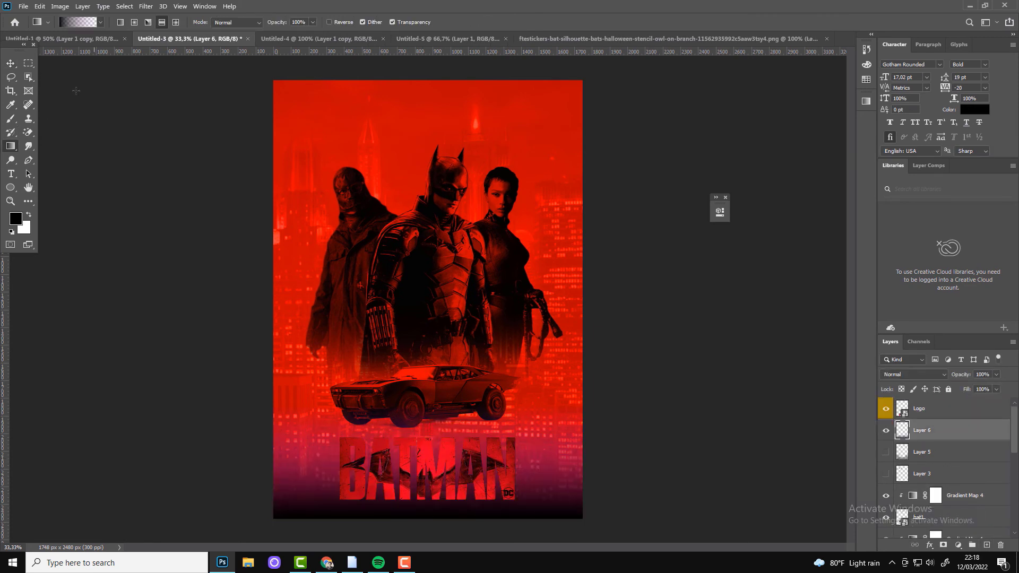
{"action": "left_click", "coordinate": [78, 21]}
{"action": "left_click", "coordinate": [677, 348]}
{"action": "left_click", "coordinate": [891, 348]}
{"action": "left_click", "coordinate": [725, 393]}
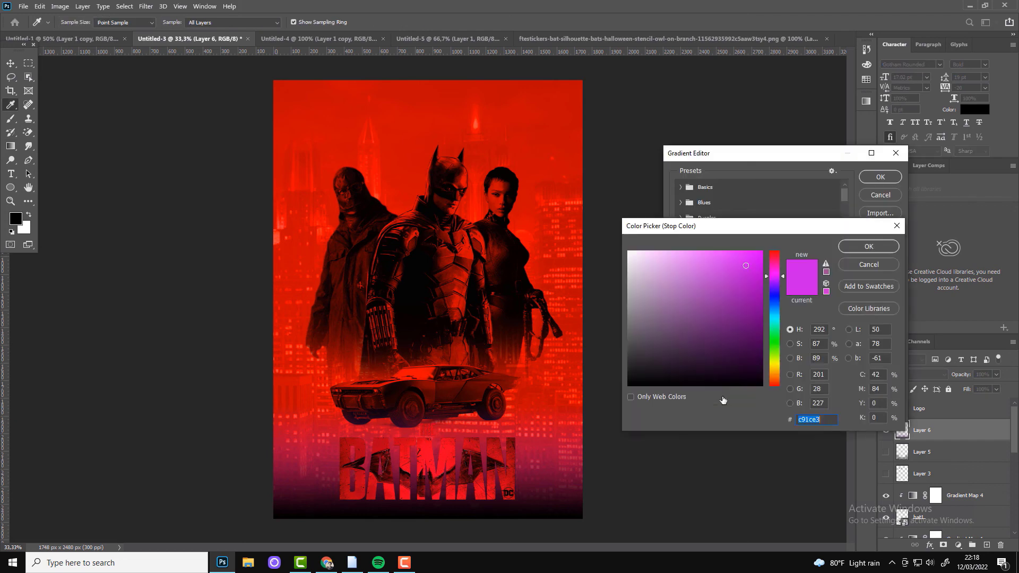
{"action": "left_click", "coordinate": [716, 383]}
{"action": "left_click", "coordinate": [868, 246]}
{"action": "left_click", "coordinate": [880, 177]}
Step: Draw a vertical black gradient from the poster bottom up over the Batmobile
{"action": "left_click_drag", "start_coordinate": [433, 504], "coordinate": [430, 411]}
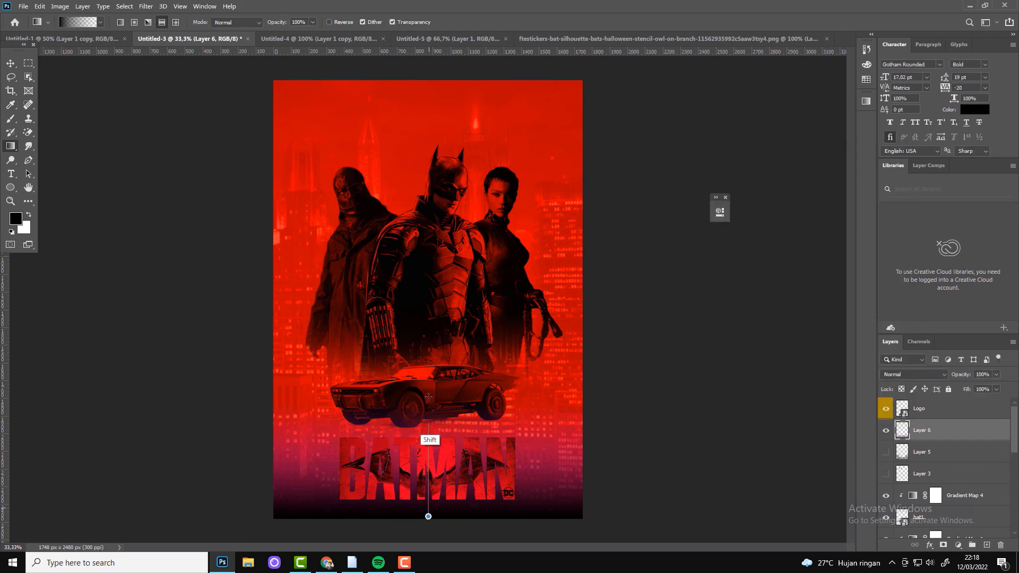
{"action": "key", "text": "shift"}
{"action": "key", "text": "shift"}
{"action": "key", "text": "shift"}
{"action": "left_click", "coordinate": [275, 147]}
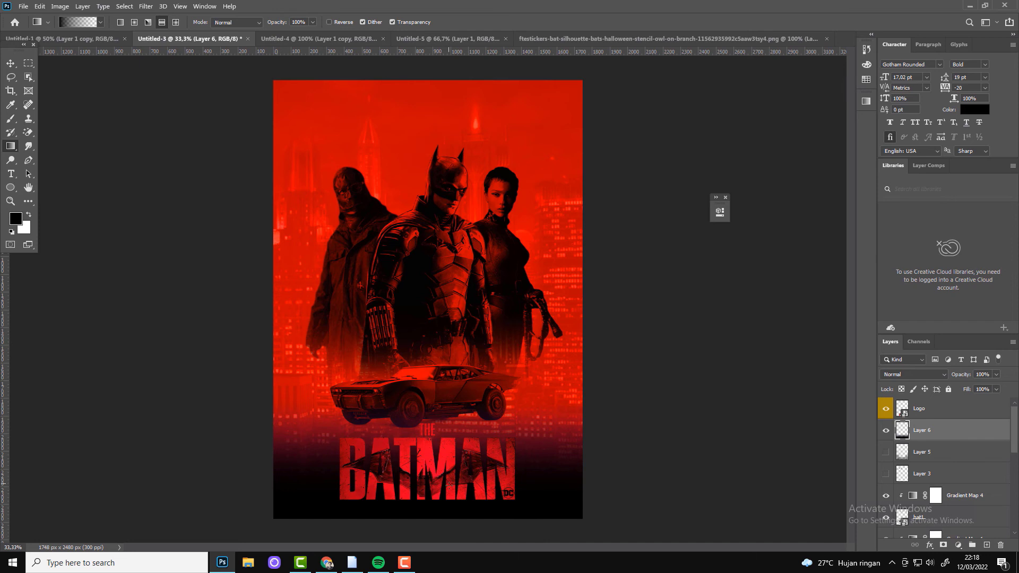
{"action": "left_click_drag", "start_coordinate": [454, 503], "coordinate": [446, 414]}
{"action": "left_click_drag", "start_coordinate": [452, 462], "coordinate": [452, 392]}
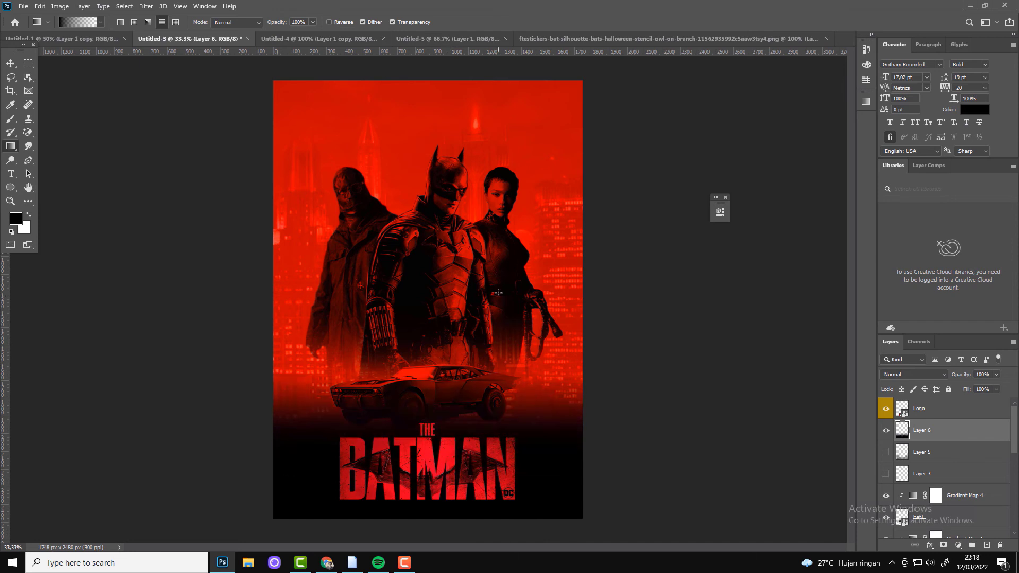
{"action": "key", "text": "v"}
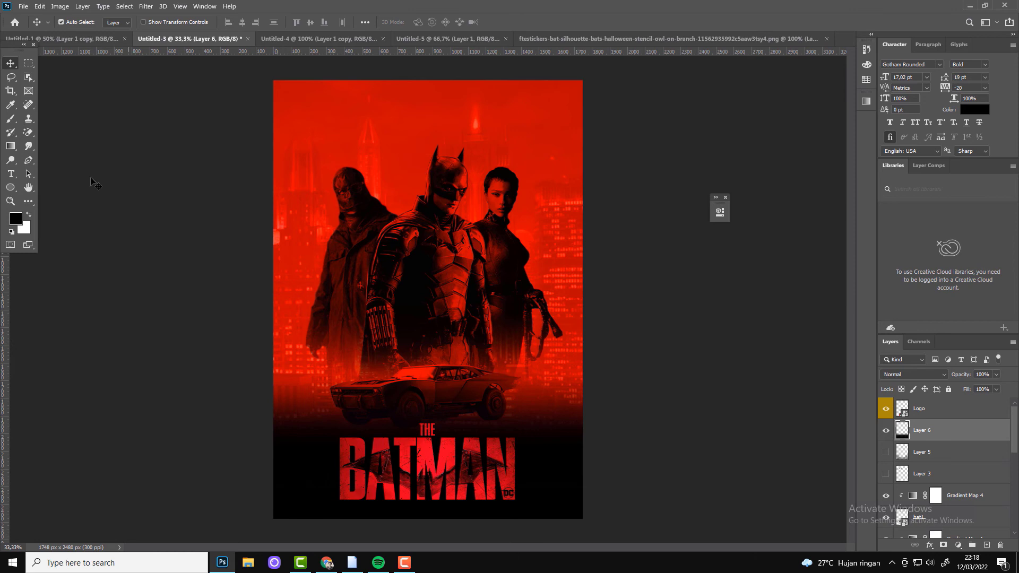
Step: Choose the Many particles brush and paint a test patch of speckles
{"action": "key", "text": "b"}
{"action": "right_click", "coordinate": [547, 312]}
{"action": "scroll", "coordinate": [711, 404], "scroll_direction": "up", "scroll_amount": 3}
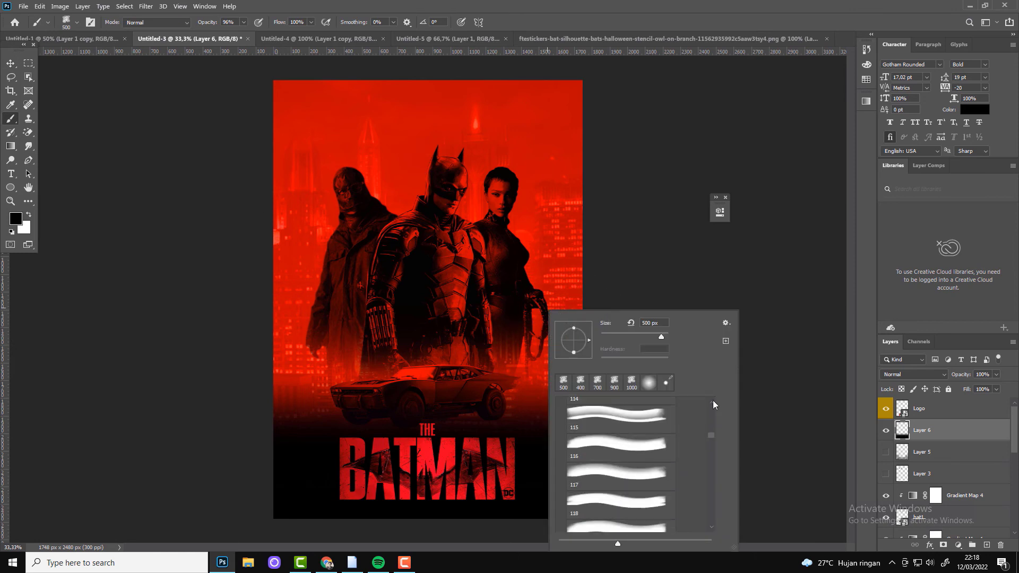
{"action": "mouse_move", "coordinate": [711, 435]}
{"action": "left_mouse_down"}
{"action": "mouse_move", "coordinate": [708, 527]}
{"action": "mouse_move", "coordinate": [715, 482]}
{"action": "left_mouse_up"}
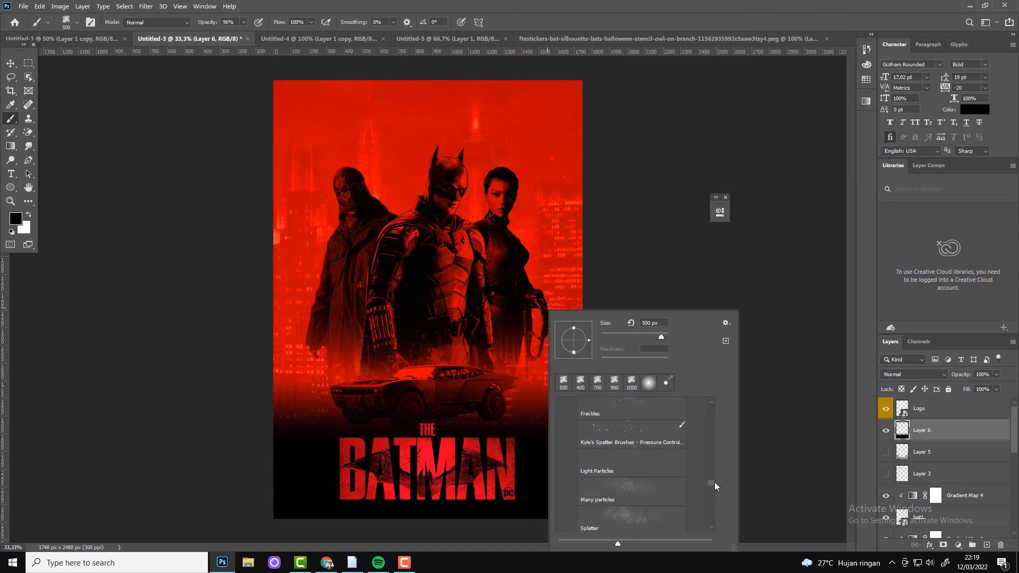
{"action": "left_click", "coordinate": [660, 489]}
{"action": "key", "text": "Return"}
{"action": "left_click", "coordinate": [329, 226]}
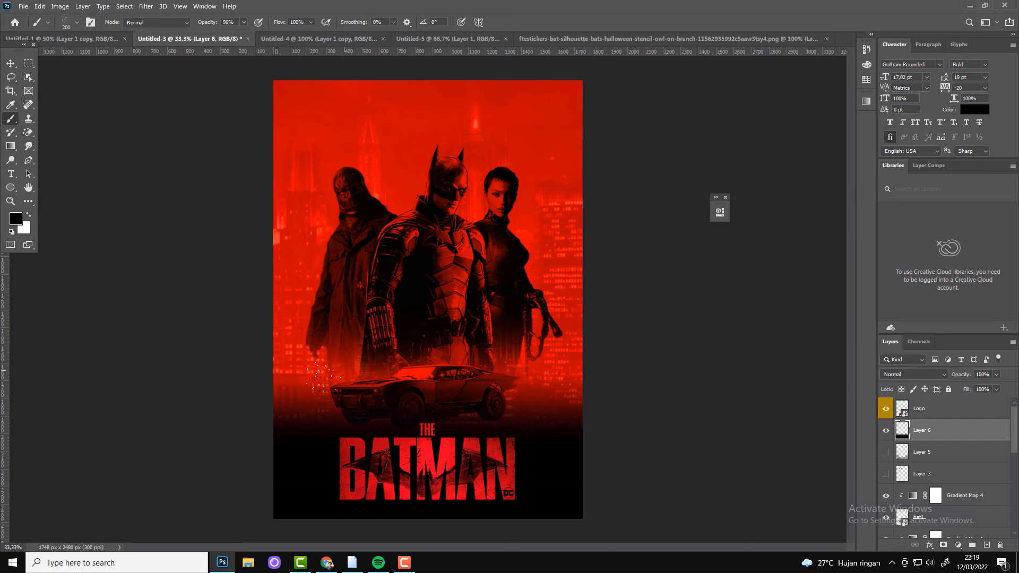
Step: Add Layer 7 between Layer 4 and Layer 2, then spatter 300 px particles around Batman's head
{"action": "left_click", "coordinate": [944, 412]}
{"action": "key", "text": "ctrl+shift+alt+n"}
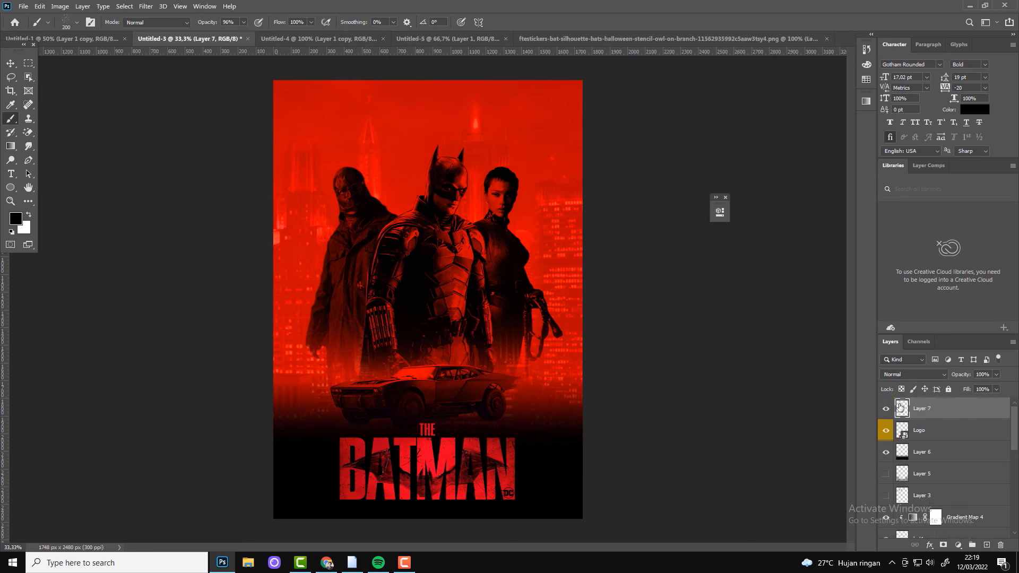
{"action": "left_click_drag", "start_coordinate": [900, 407], "coordinate": [902, 431]}
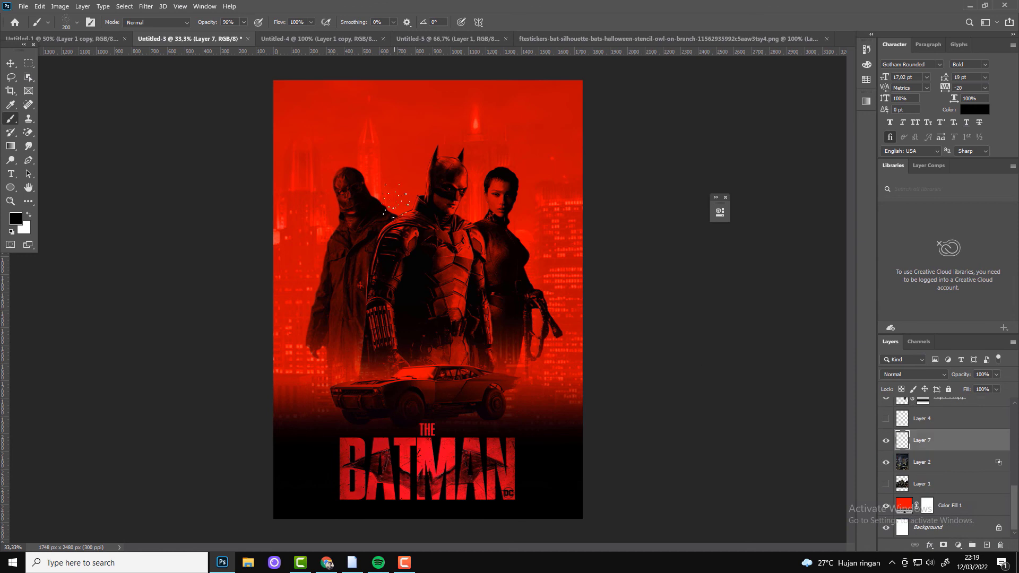
{"action": "scroll", "coordinate": [410, 196], "scroll_direction": "up", "scroll_amount": 1, "text": "alt"}
{"action": "scroll", "coordinate": [411, 197], "scroll_direction": "up", "scroll_amount": 1, "text": "alt"}
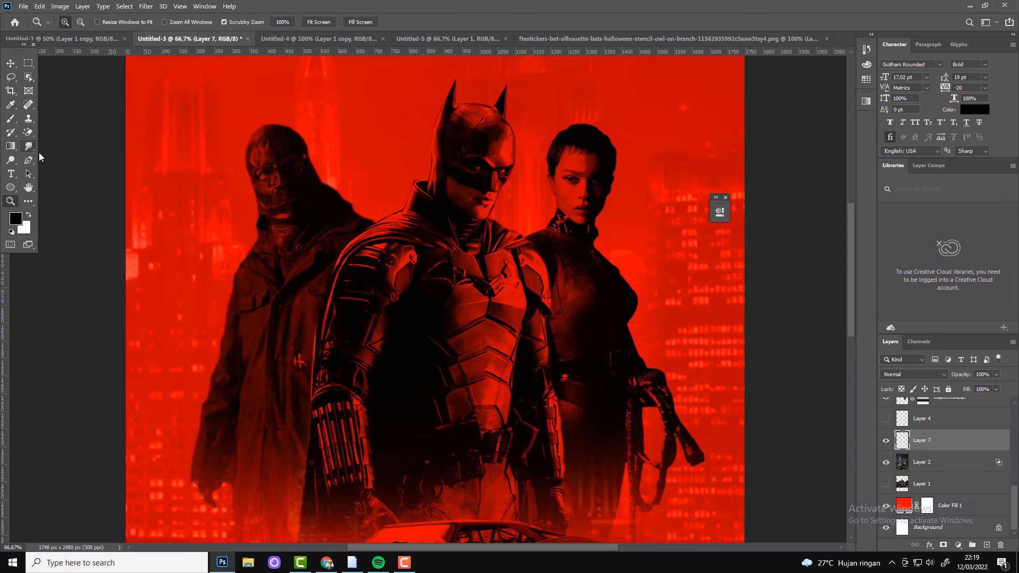
{"action": "left_click", "coordinate": [243, 22]}
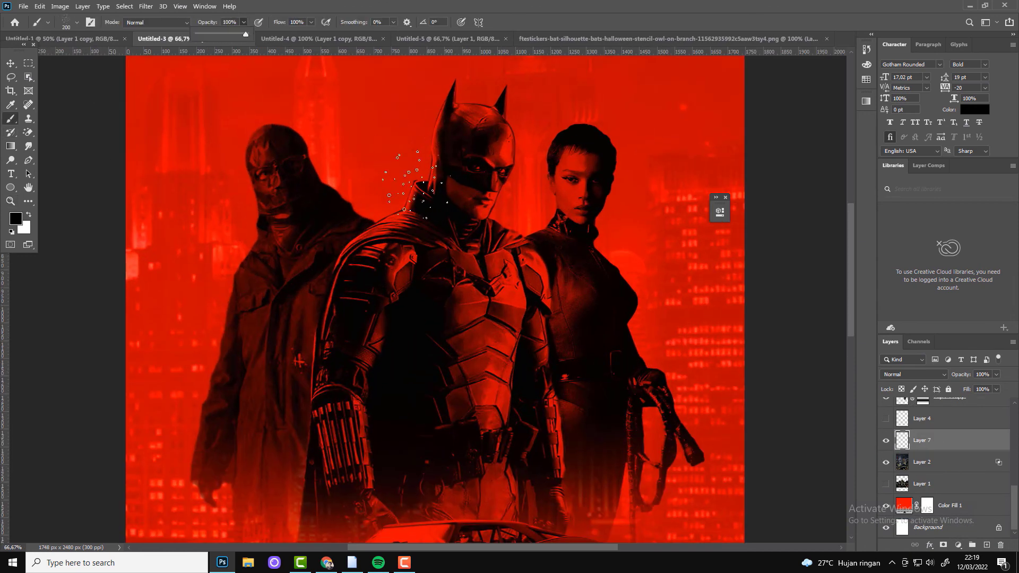
{"action": "key", "text": "bracketright"}
{"action": "key", "text": "bracketright"}
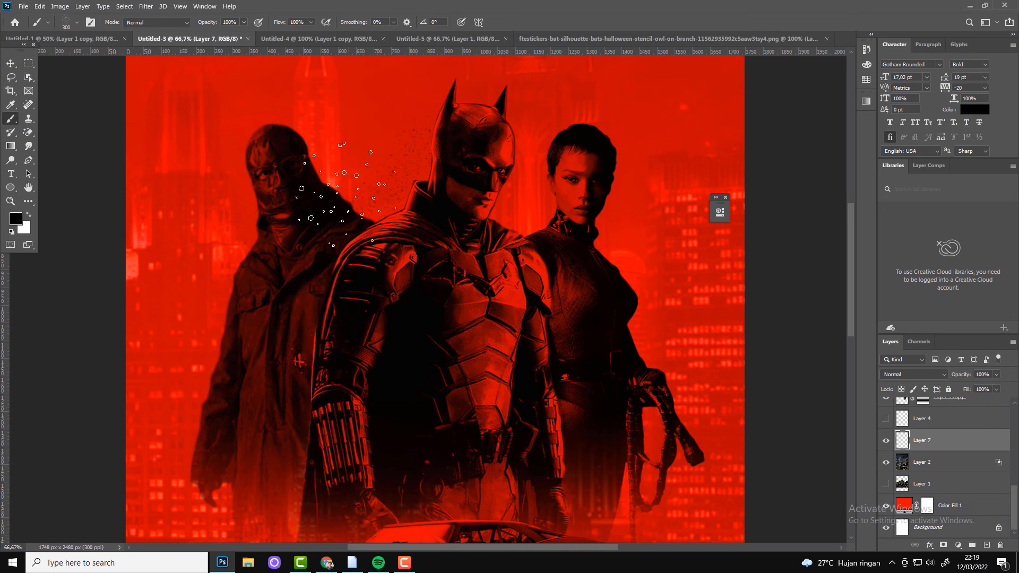
{"action": "left_click_drag", "start_coordinate": [393, 175], "coordinate": [387, 209]}
Step: Zoom out to the whole poster and switch to the Dust 1 brush
{"action": "scroll", "coordinate": [228, 318], "scroll_direction": "down", "scroll_amount": 2}
{"action": "scroll", "coordinate": [289, 286], "scroll_direction": "down", "scroll_amount": 5}
{"action": "key", "text": "z"}
{"action": "left_click", "coordinate": [337, 314], "text": "alt"}
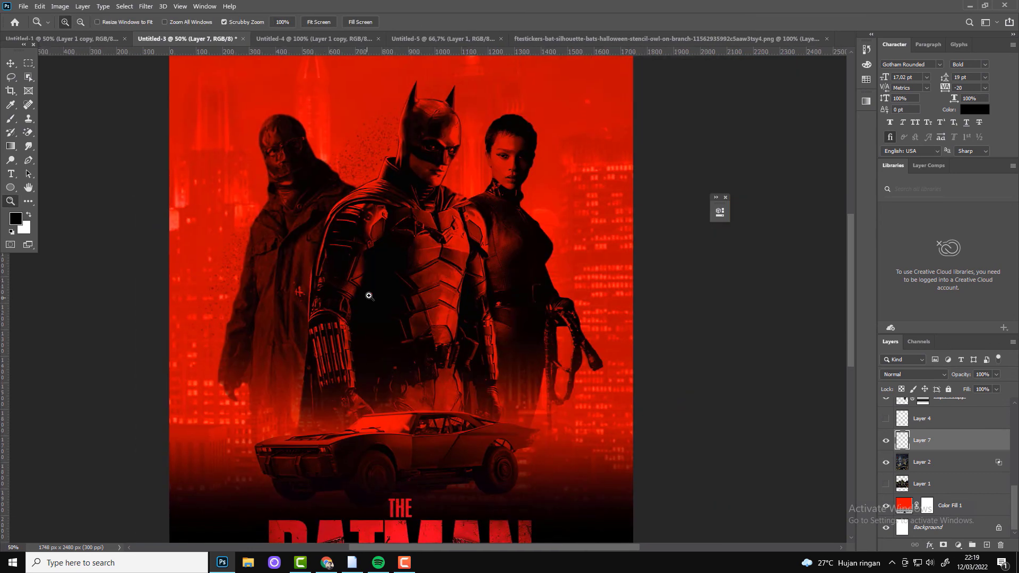
{"action": "left_click", "coordinate": [368, 296], "text": "alt"}
{"action": "key", "text": "b"}
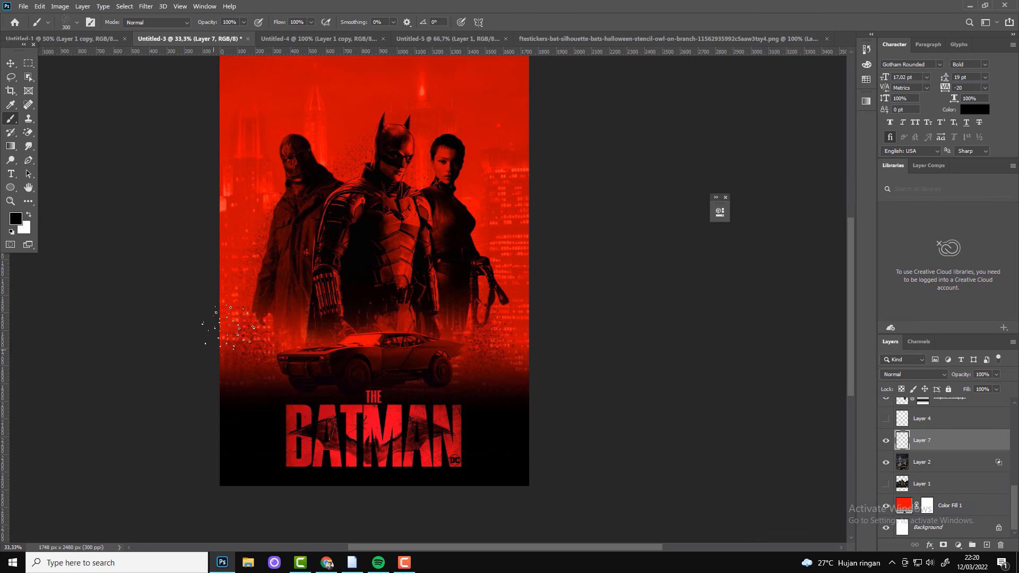
{"action": "left_click_drag", "start_coordinate": [478, 244], "coordinate": [486, 303]}
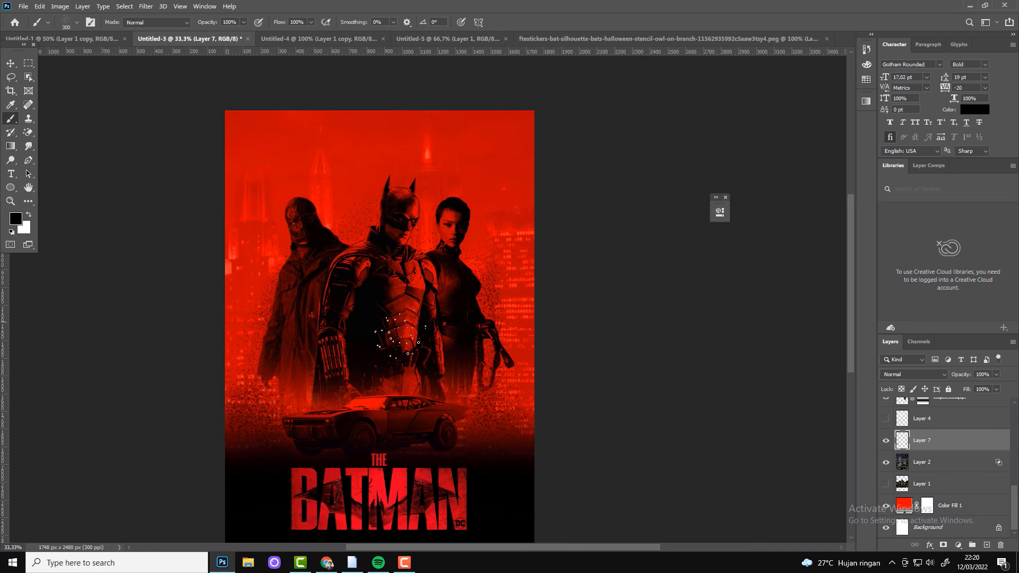
{"action": "right_click", "coordinate": [437, 382]}
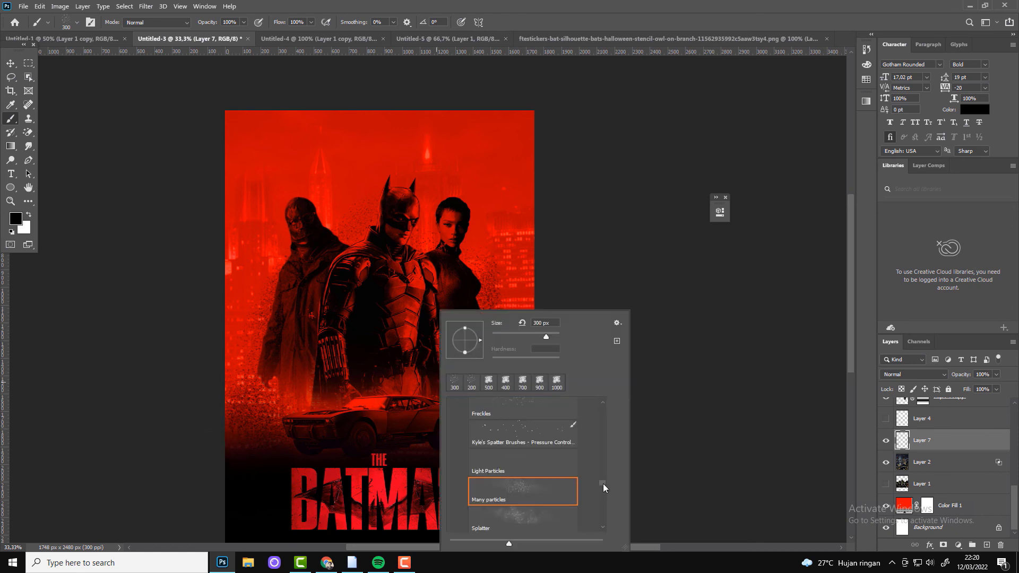
{"action": "mouse_move", "coordinate": [598, 486]}
{"action": "left_mouse_down"}
{"action": "mouse_move", "coordinate": [600, 531]}
{"action": "mouse_move", "coordinate": [597, 479]}
{"action": "left_mouse_up"}
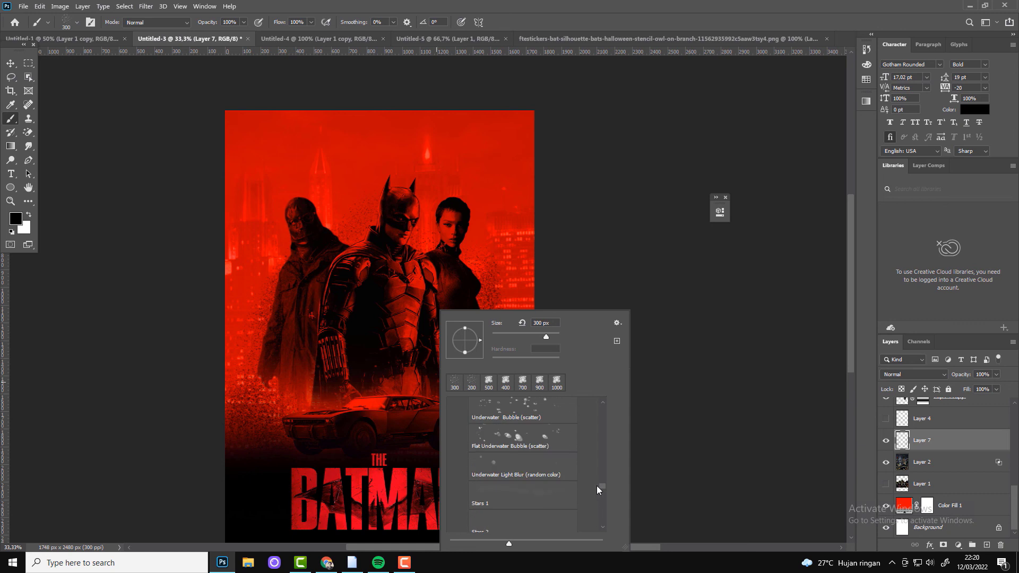
{"action": "double_click", "coordinate": [525, 418]}
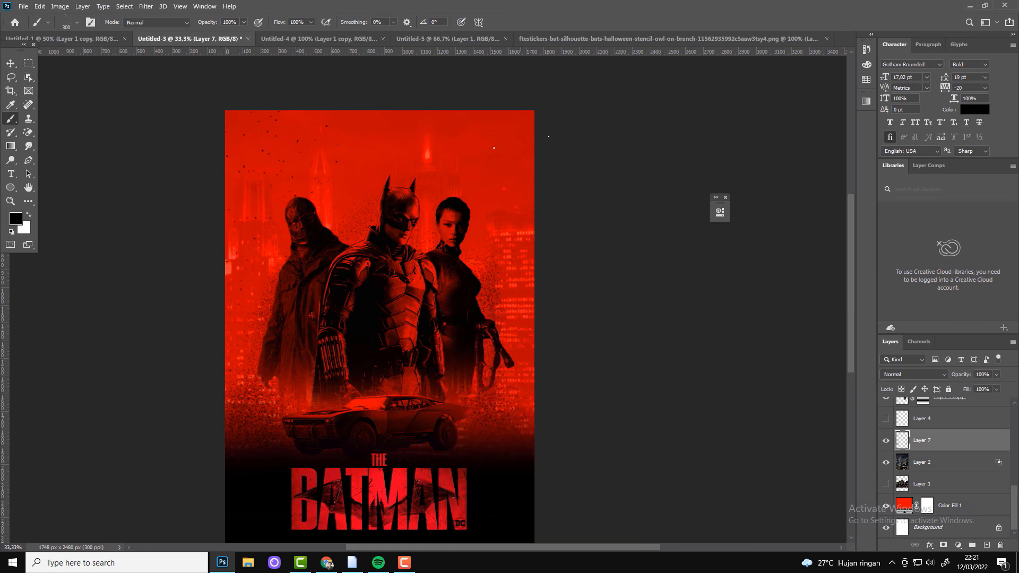
Step: Toggle the speckle layer to compare, then select Layer 5
{"action": "key", "text": "v"}
{"action": "left_click", "coordinate": [885, 441]}
{"action": "left_click", "coordinate": [886, 443]}
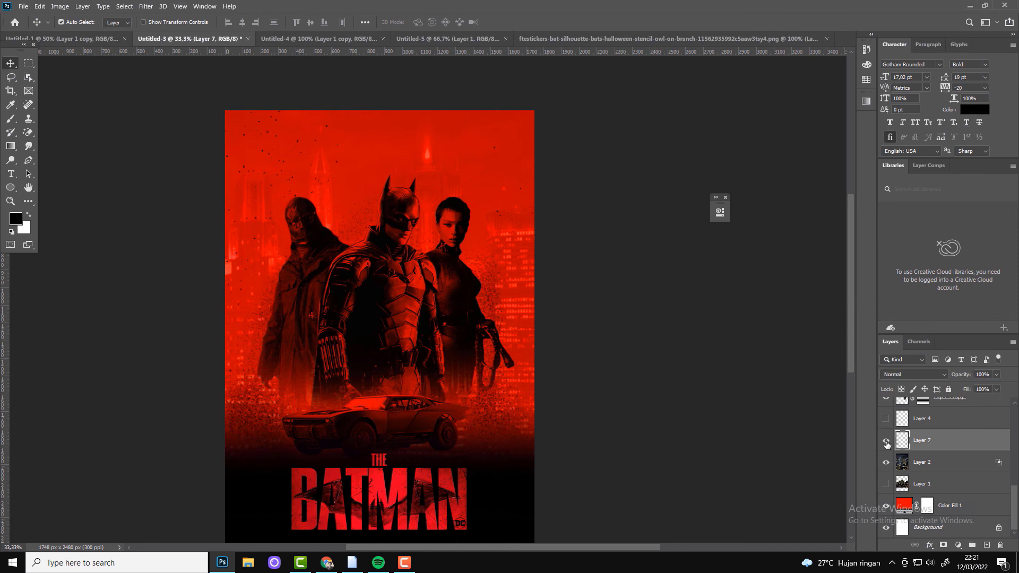
{"action": "left_click_drag", "start_coordinate": [476, 263], "coordinate": [524, 232]}
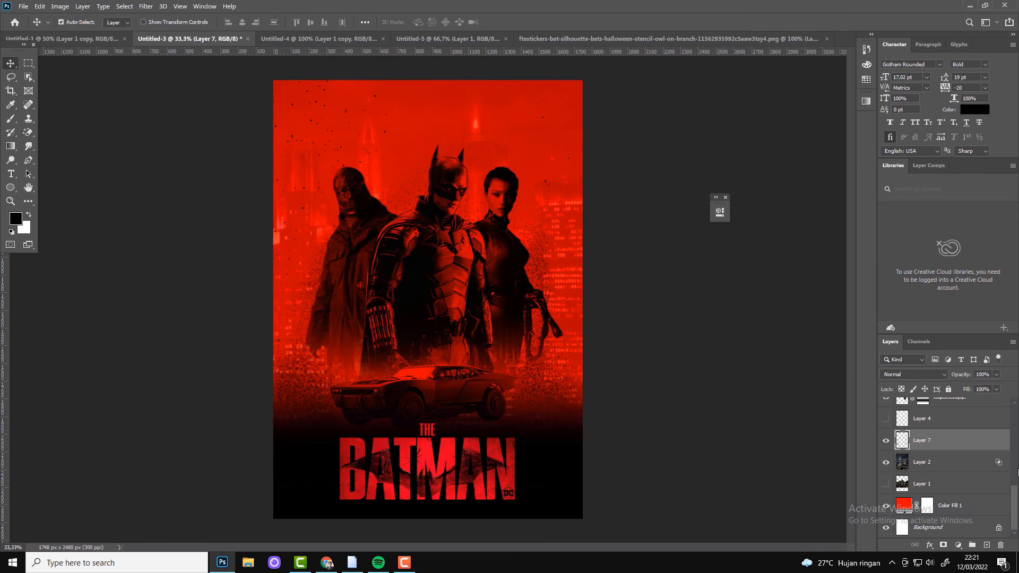
{"action": "scroll", "coordinate": [944, 462], "scroll_direction": "up", "scroll_amount": 3}
{"action": "left_click", "coordinate": [901, 454]}
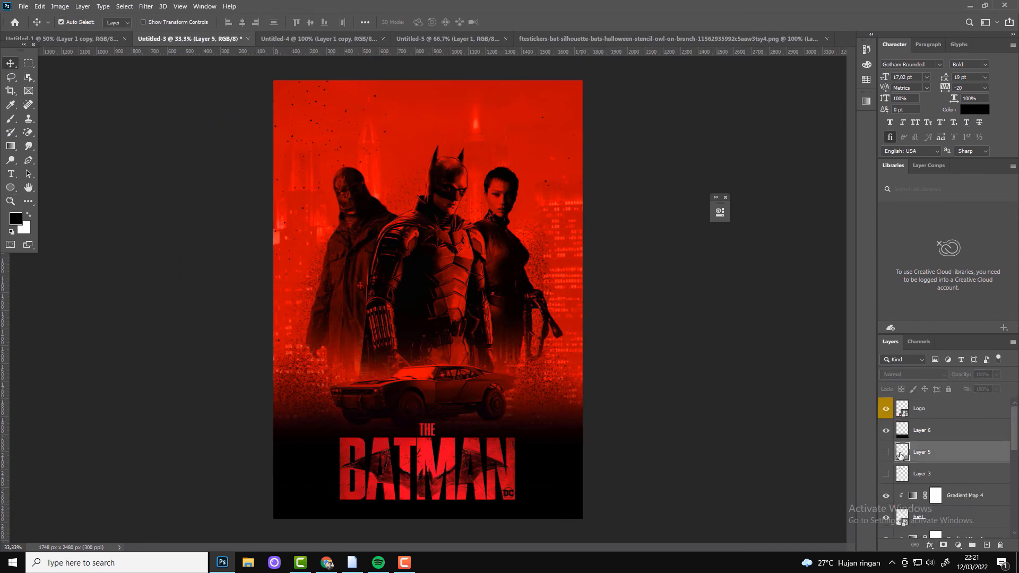
Step: Show the bats on Layer 3 and scale the flock down above Batman's head
{"action": "left_click", "coordinate": [886, 473]}
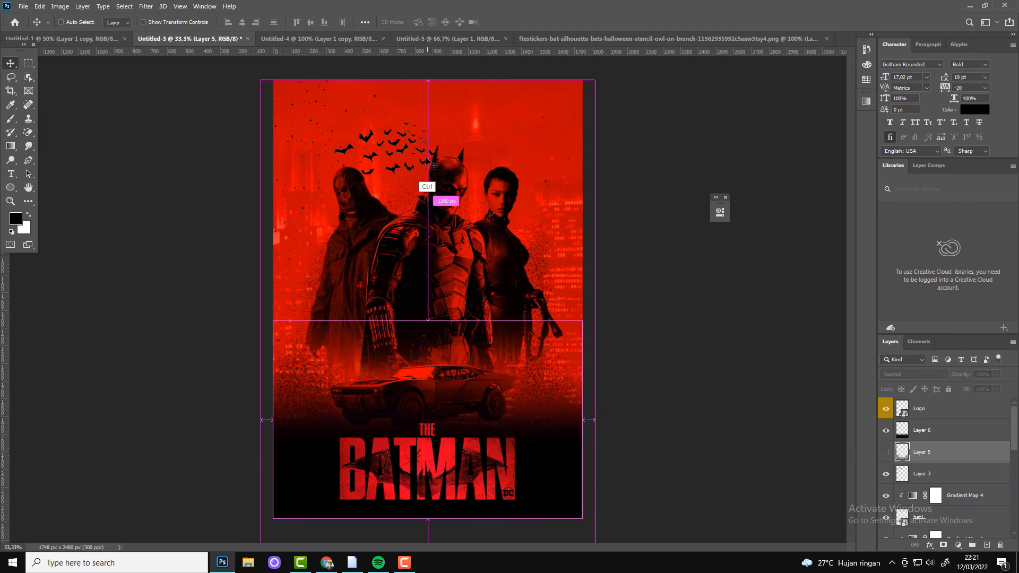
{"action": "left_click", "coordinate": [886, 473]}
{"action": "left_click", "coordinate": [886, 473]}
{"action": "left_click", "coordinate": [934, 474]}
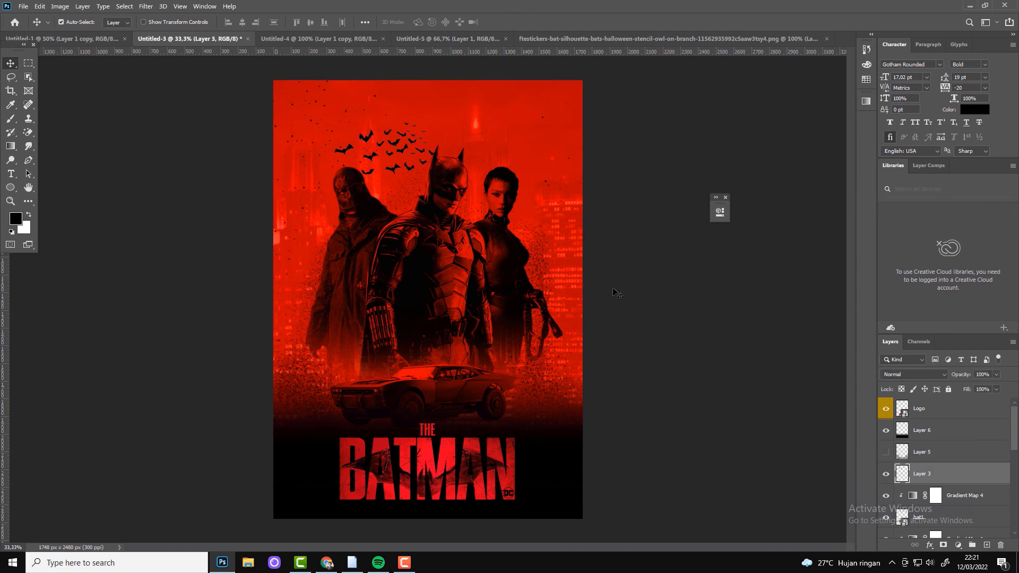
{"action": "key", "text": "ctrl+t"}
{"action": "left_click_drag", "start_coordinate": [442, 175], "coordinate": [420, 167]}
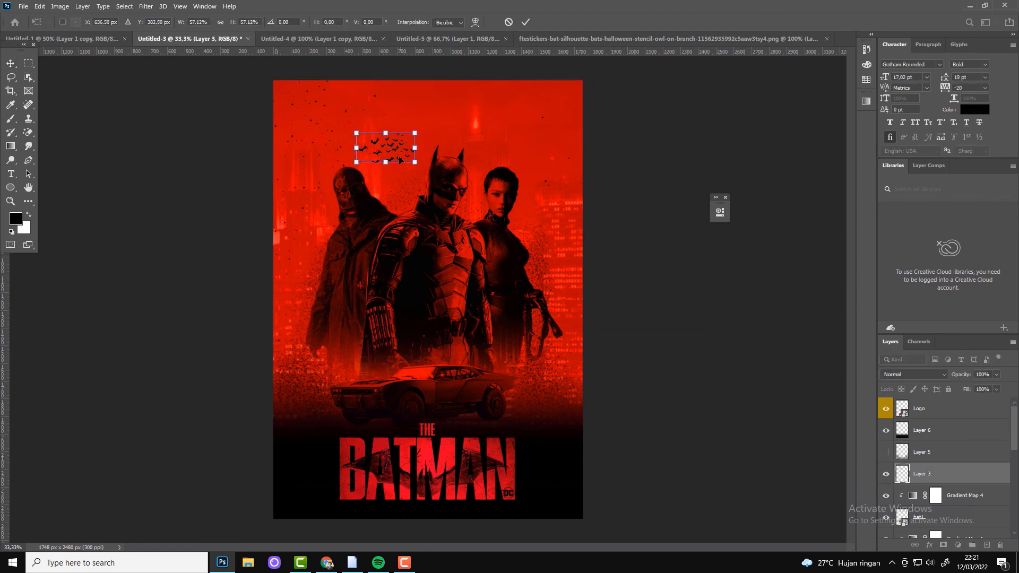
{"action": "left_click", "coordinate": [526, 21]}
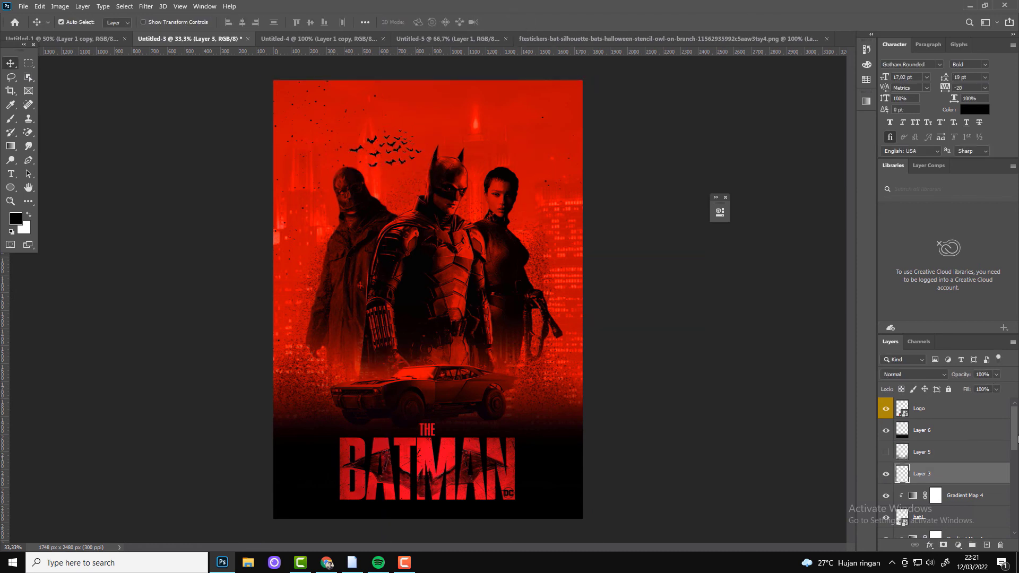
Step: Hide Layer 4, show the skyline Layer 1, and resize it behind the figures
{"action": "scroll", "coordinate": [949, 467], "scroll_direction": "down", "scroll_amount": 5}
{"action": "scroll", "coordinate": [949, 467], "scroll_direction": "down", "scroll_amount": 5}
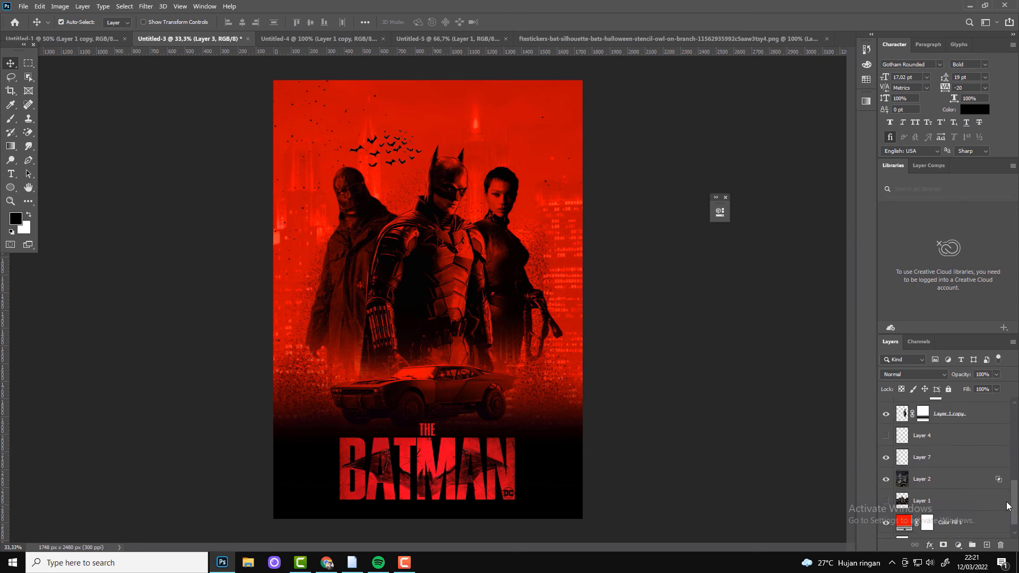
{"action": "left_click", "coordinate": [886, 435]}
{"action": "left_click", "coordinate": [885, 501]}
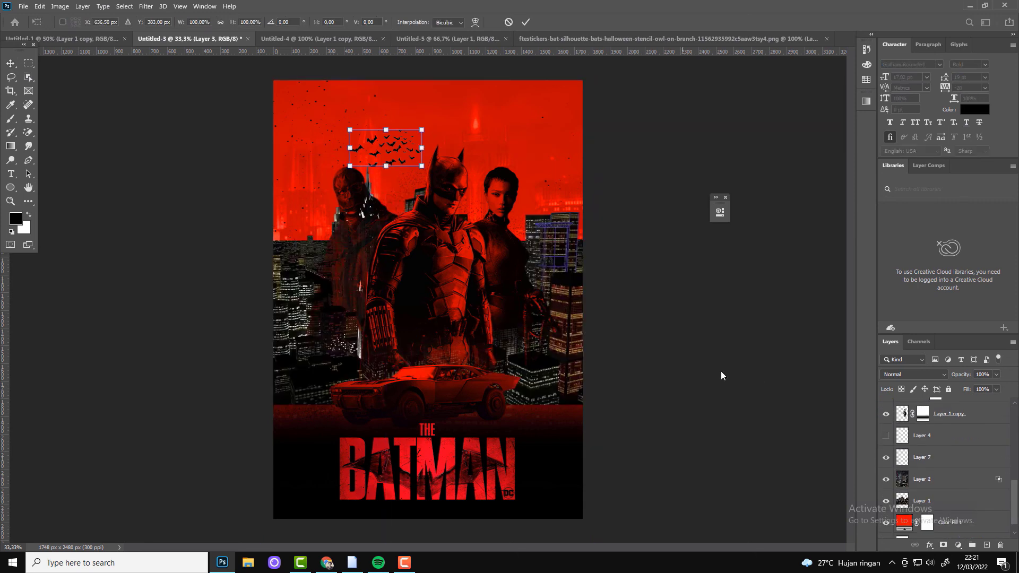
{"action": "left_click", "coordinate": [921, 500]}
{"action": "key", "text": "ctrl+t"}
{"action": "left_click_drag", "start_coordinate": [586, 405], "coordinate": [586, 359]}
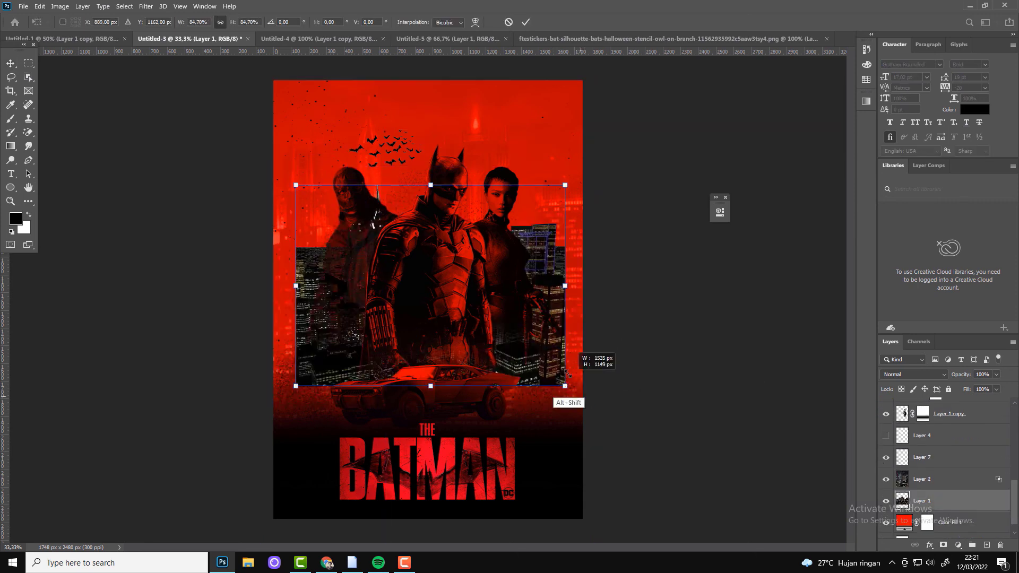
{"action": "left_click_drag", "start_coordinate": [530, 323], "coordinate": [525, 241]}
{"action": "left_click", "coordinate": [525, 22]}
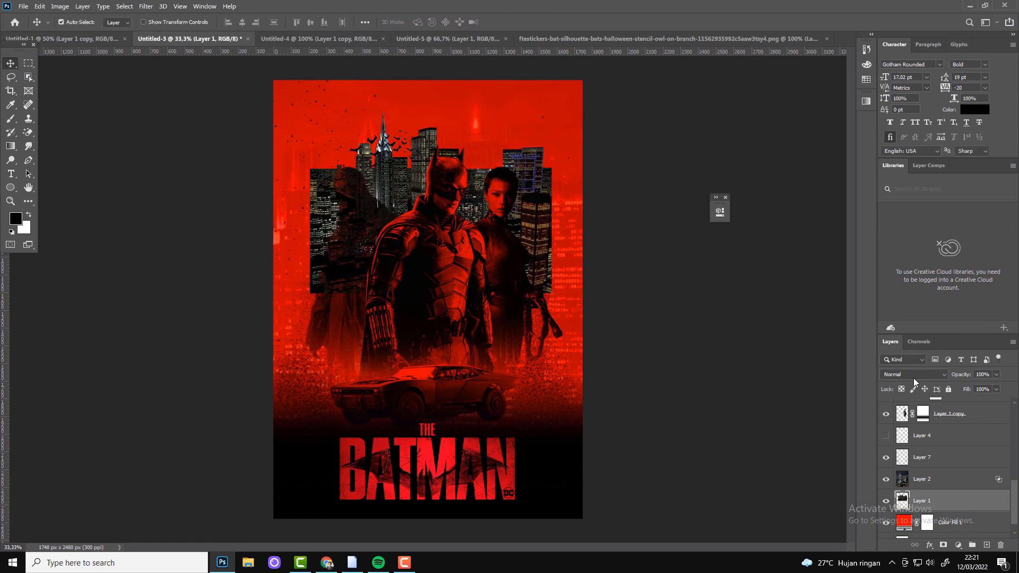
Step: Set the skyline to Multiply and move it beneath Color Fill 1
{"action": "scroll", "coordinate": [1012, 520], "scroll_direction": "down", "scroll_amount": 1}
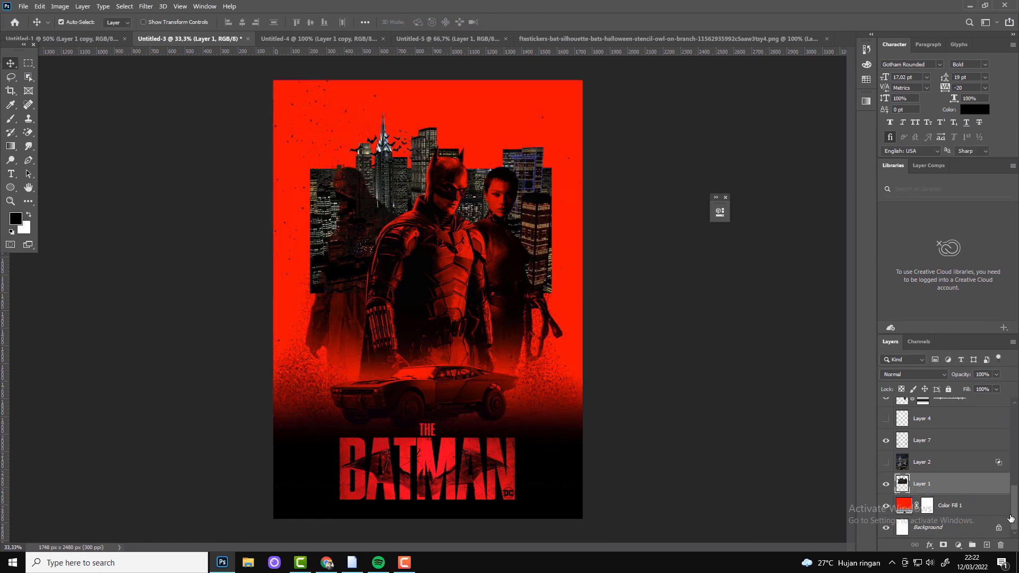
{"action": "left_click_drag", "start_coordinate": [911, 505], "coordinate": [911, 503]}
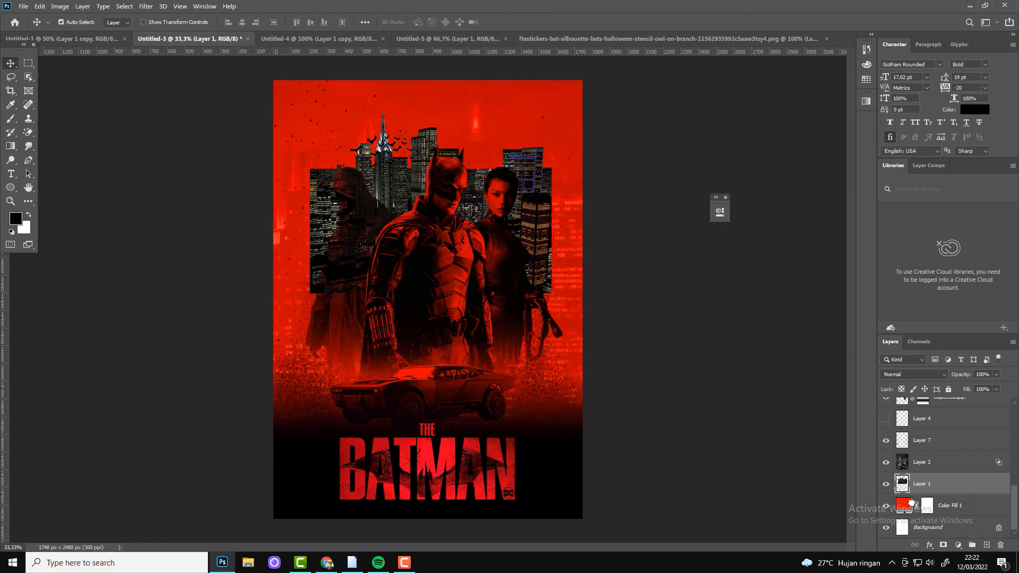
{"action": "left_click", "coordinate": [913, 374]}
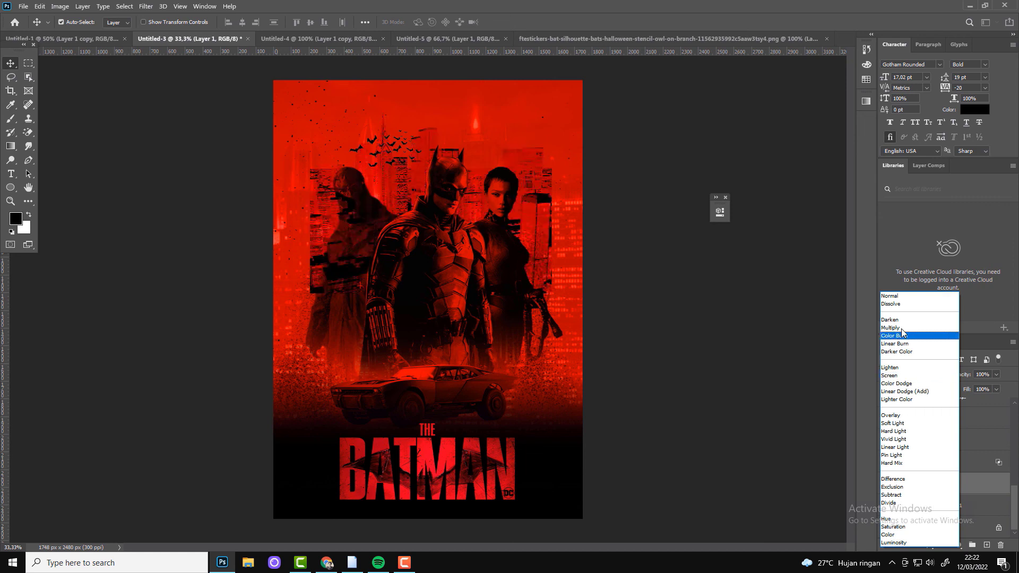
{"action": "left_click", "coordinate": [906, 329]}
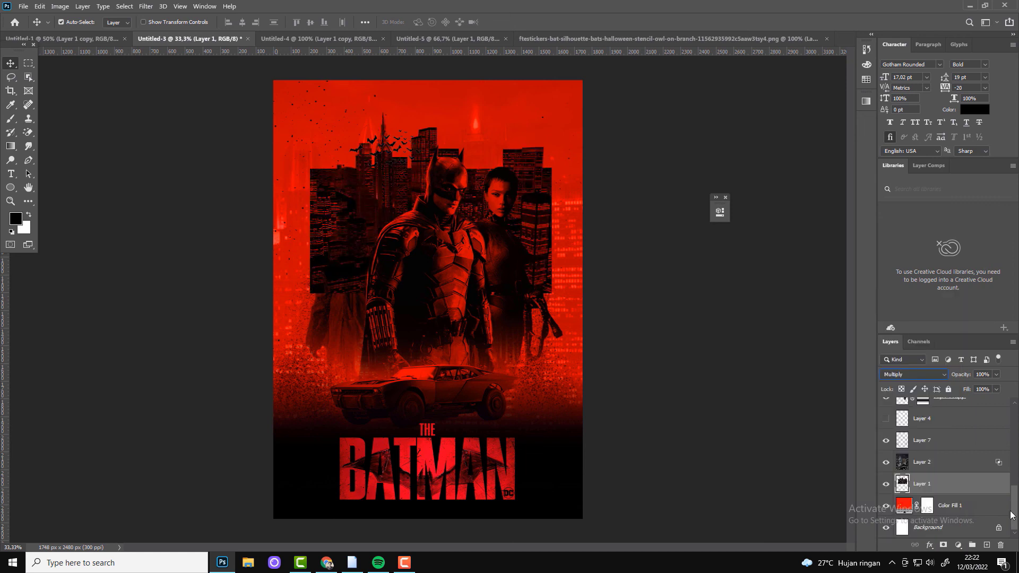
{"action": "left_click_drag", "start_coordinate": [921, 484], "coordinate": [908, 512]}
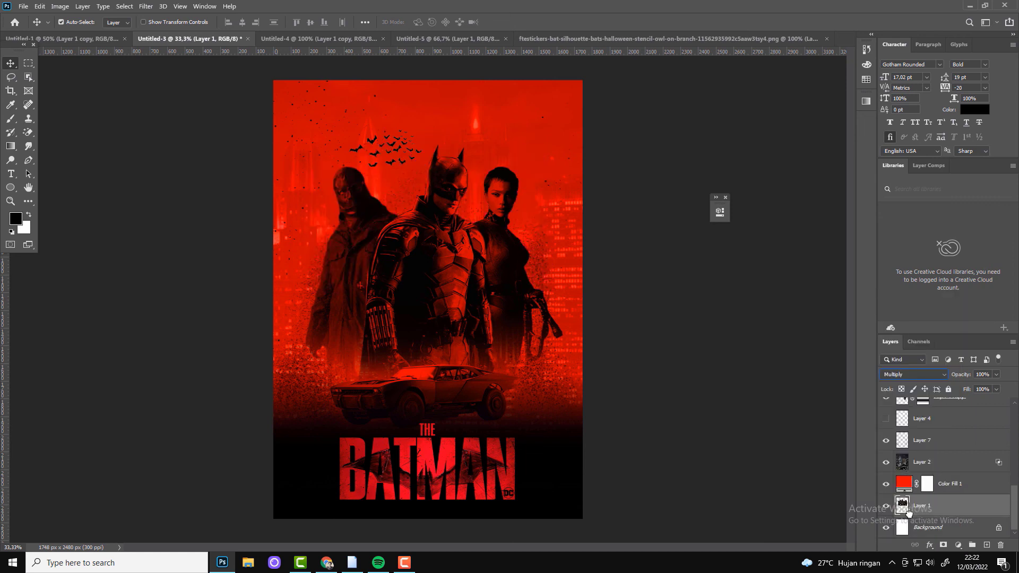
Step: Move the skyline above the figures, mask it, and fade out its left and right blocks
{"action": "left_click_drag", "start_coordinate": [908, 509], "coordinate": [916, 451]}
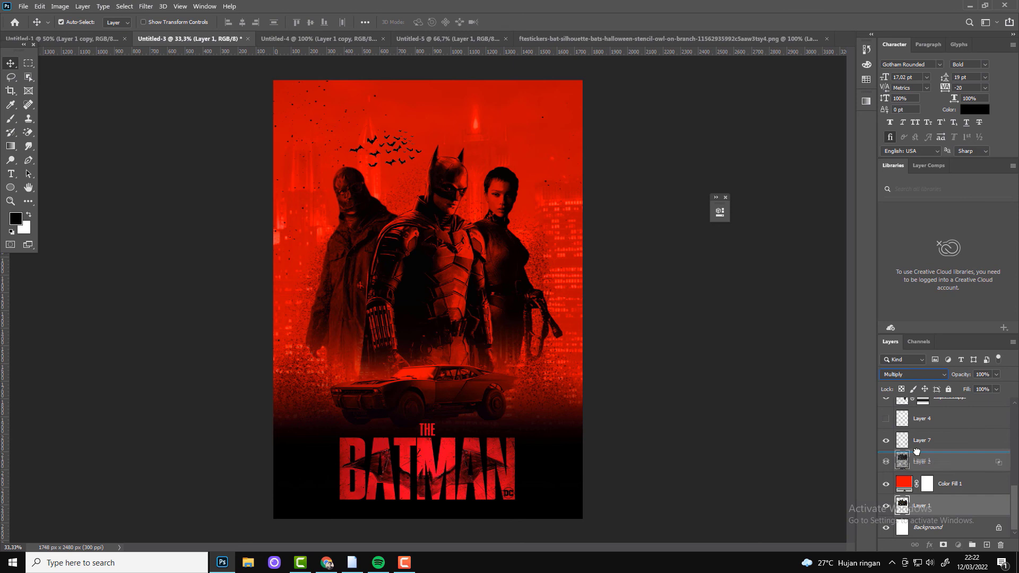
{"action": "left_click", "coordinate": [943, 545]}
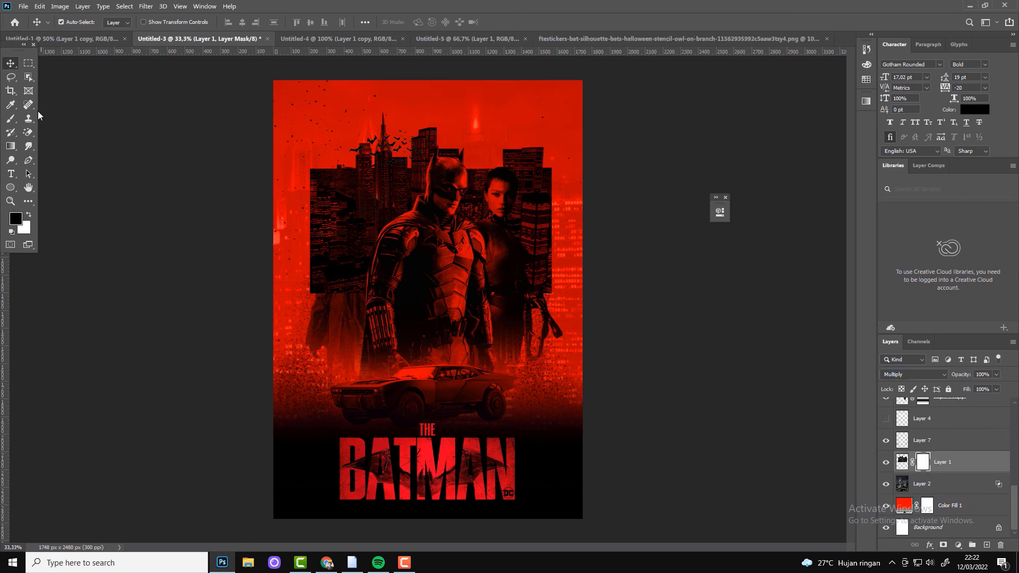
{"action": "left_click", "coordinate": [11, 146]}
{"action": "left_click_drag", "start_coordinate": [314, 221], "coordinate": [391, 222]}
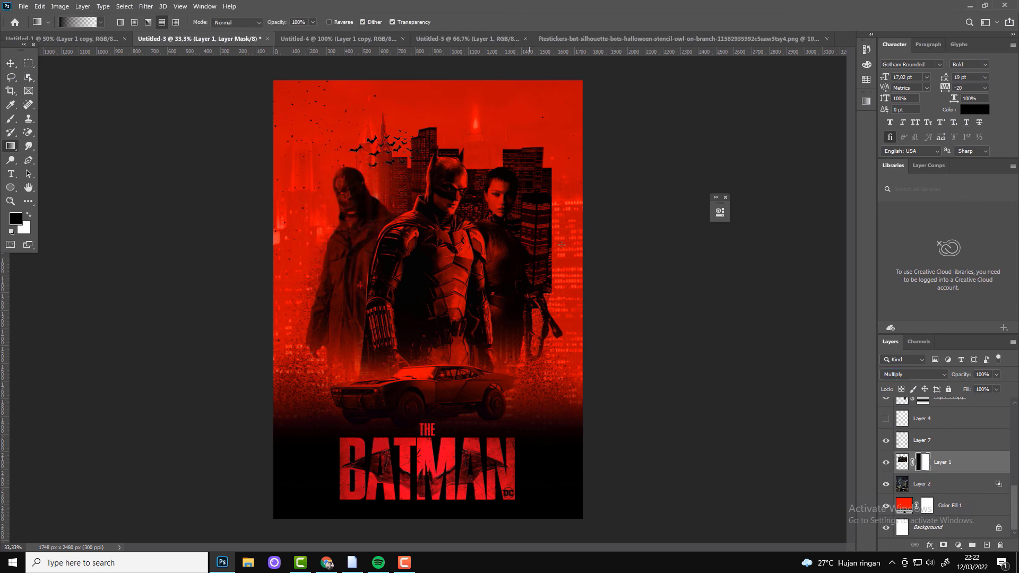
{"action": "left_click_drag", "start_coordinate": [552, 231], "coordinate": [484, 234]}
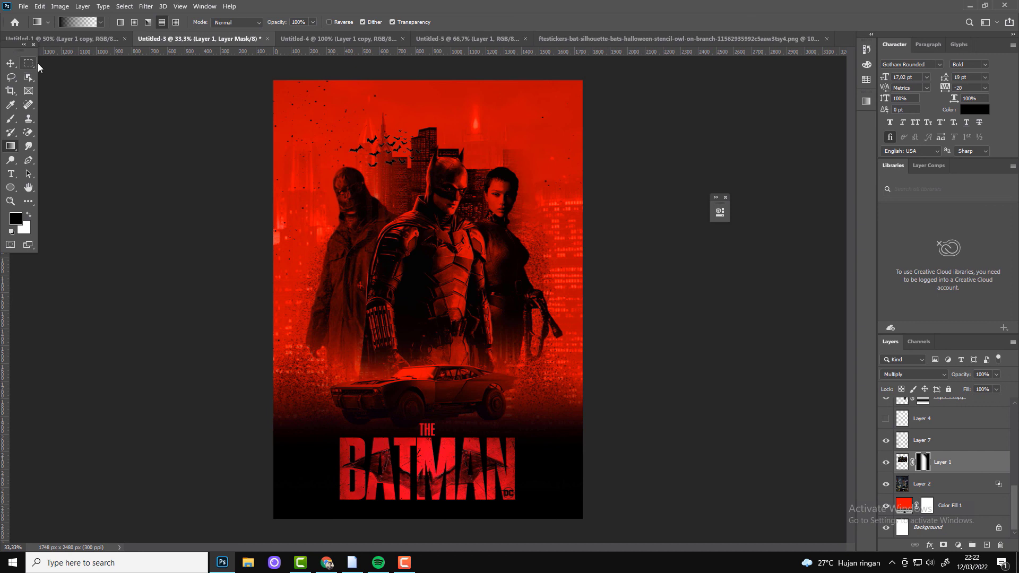
{"action": "left_click", "coordinate": [11, 63]}
Step: Lower the skyline to 53% opacity and enlarge it
{"action": "left_click", "coordinate": [996, 374]}
{"action": "left_click_drag", "start_coordinate": [998, 387], "coordinate": [979, 391]}
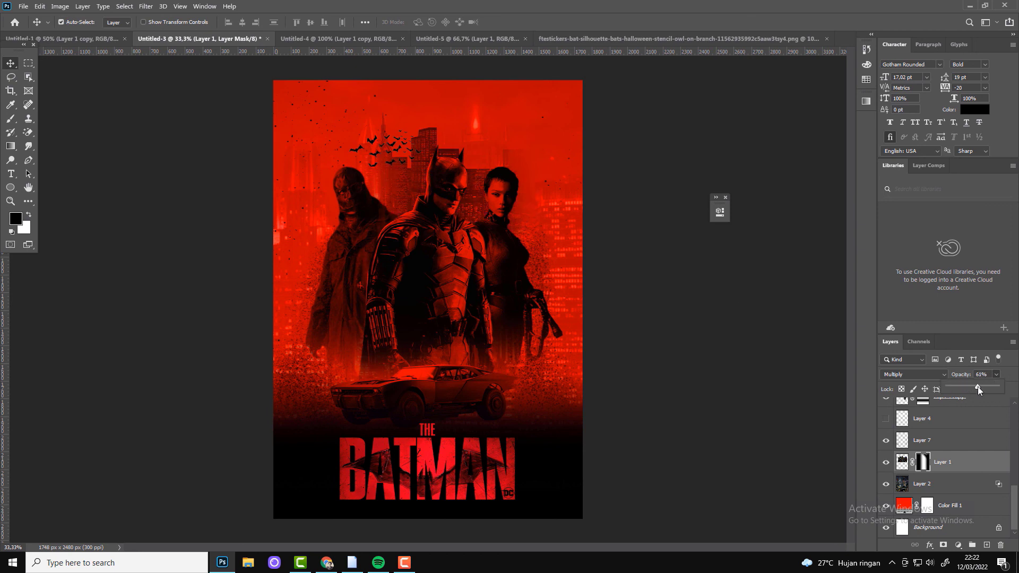
{"action": "key", "text": "ctrl+t"}
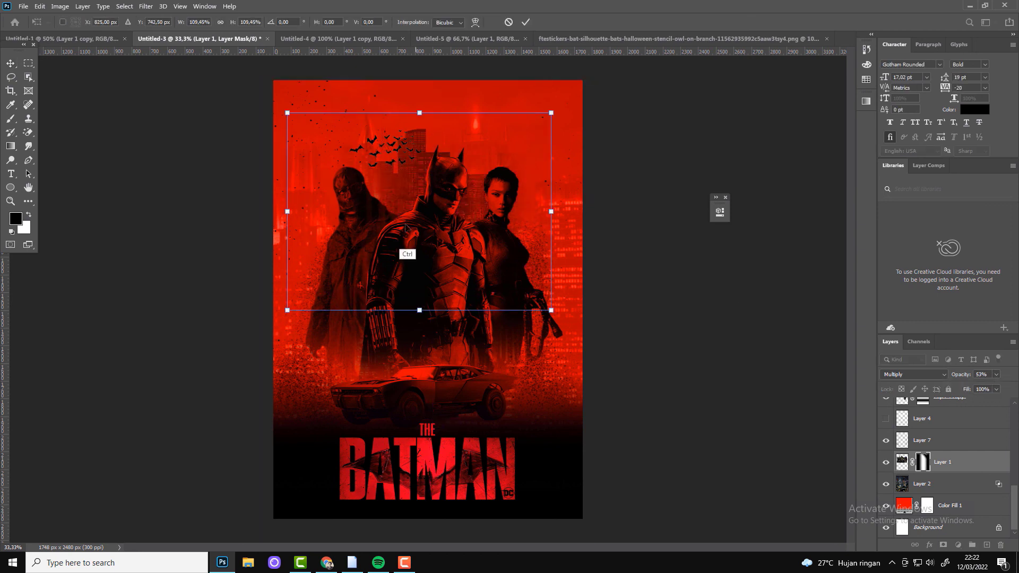
{"action": "left_click_drag", "start_coordinate": [405, 255], "coordinate": [437, 232]}
{"action": "left_click", "coordinate": [525, 21]}
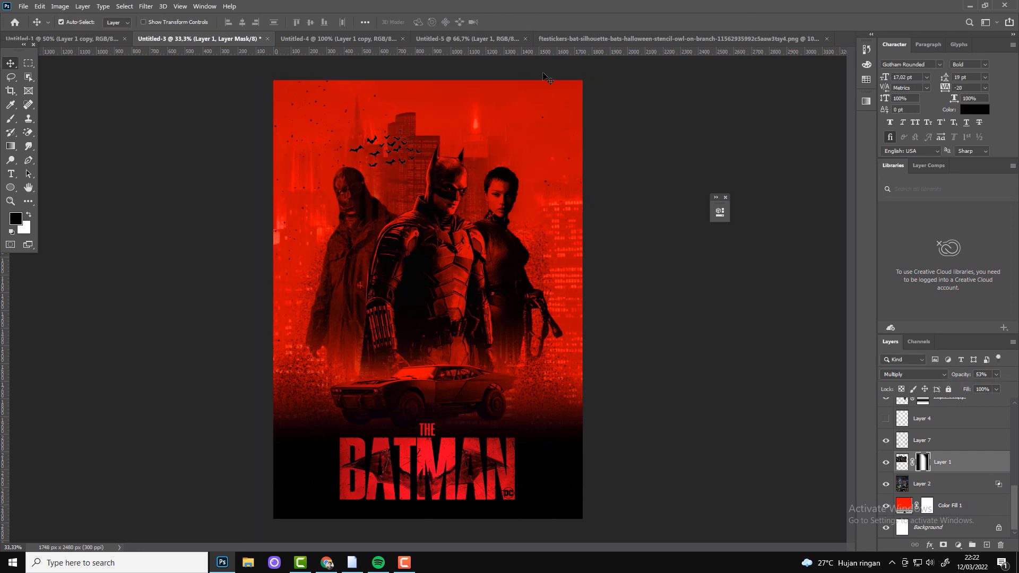
Step: Add a mask to the black-fade Layer 6 and paint a gradient into it
{"action": "left_click", "coordinate": [424, 402]}
{"action": "left_click", "coordinate": [885, 408]}
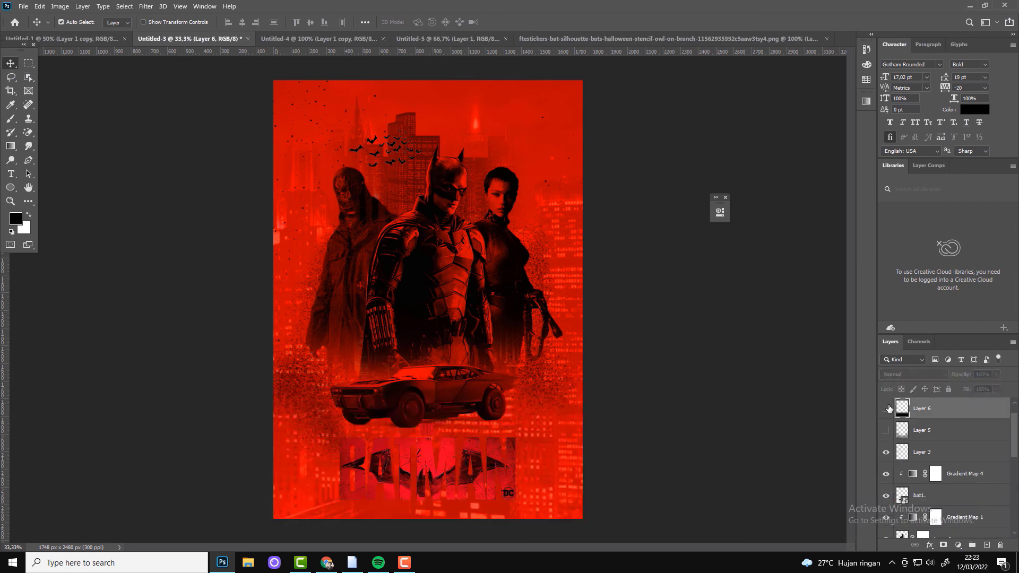
{"action": "left_click", "coordinate": [10, 146]}
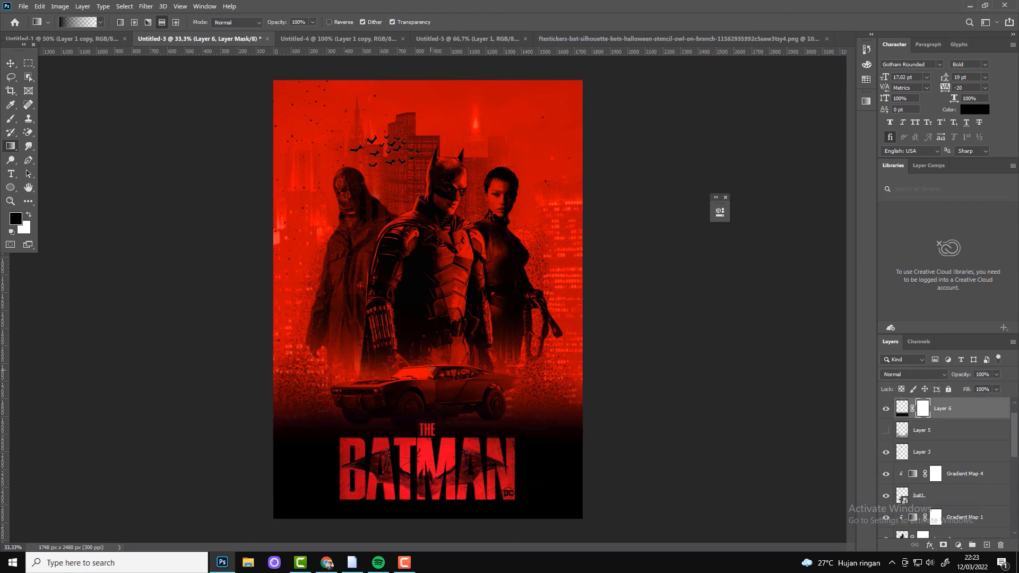
{"action": "left_click_drag", "start_coordinate": [427, 448], "coordinate": [427, 395]}
{"action": "key", "text": "z"}
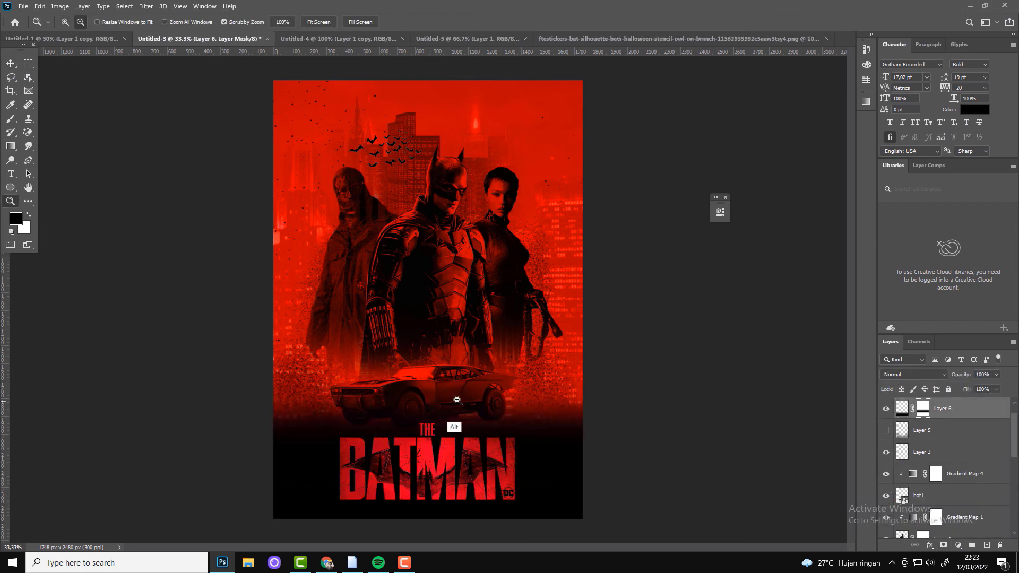
{"action": "key", "text": "ctrl+plus"}
{"action": "left_click_drag", "start_coordinate": [471, 294], "coordinate": [445, 325]}
{"action": "key", "text": "ctrl+minus"}
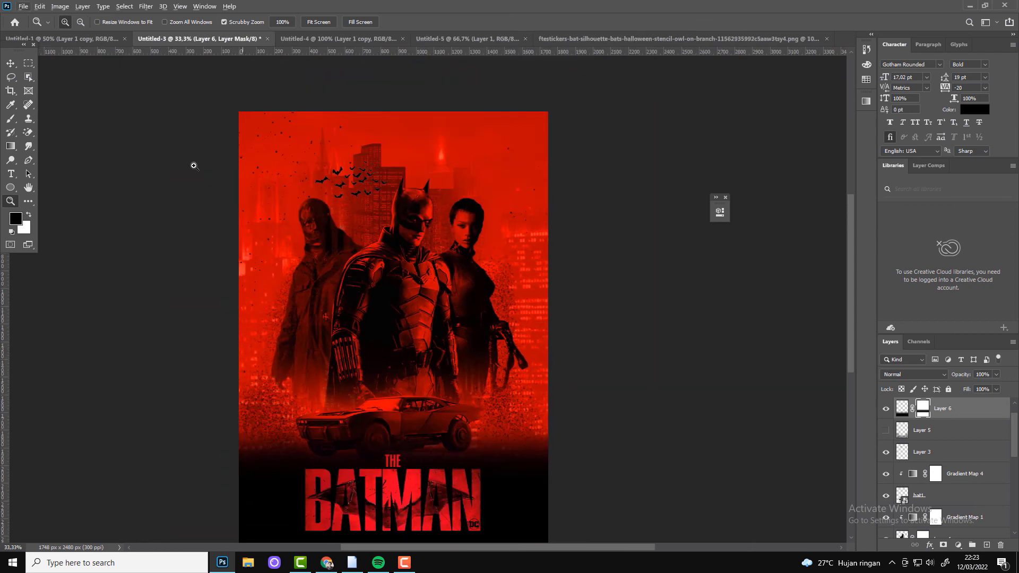
{"action": "left_click", "coordinate": [374, 205]}
Step: Add a new layer beneath the bats and fill an elliptical selection with white as a moon
{"action": "key", "text": "v"}
{"action": "left_click", "coordinate": [377, 168]}
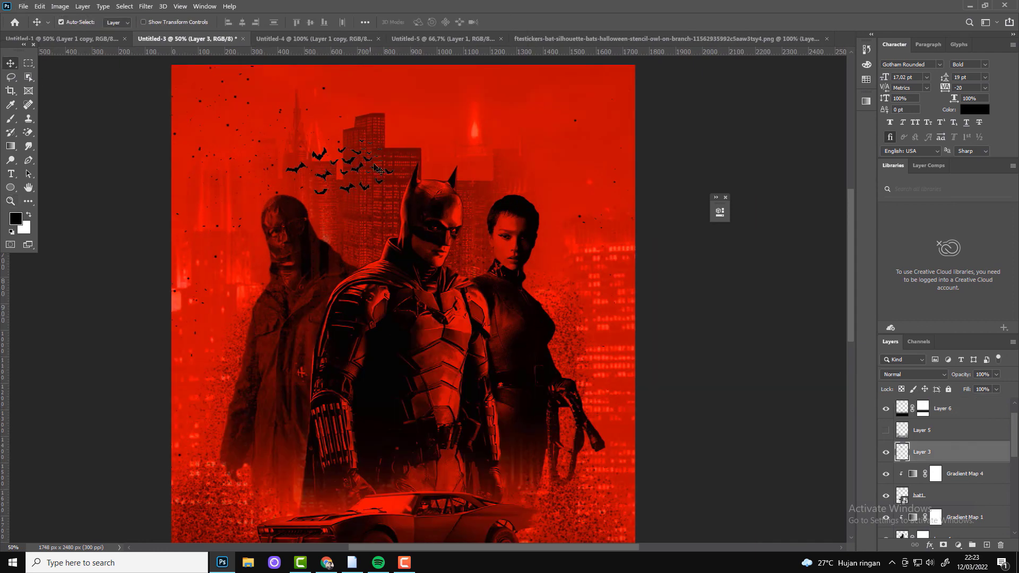
{"action": "left_click", "coordinate": [987, 545], "text": "ctrl"}
{"action": "left_click", "coordinate": [30, 215]}
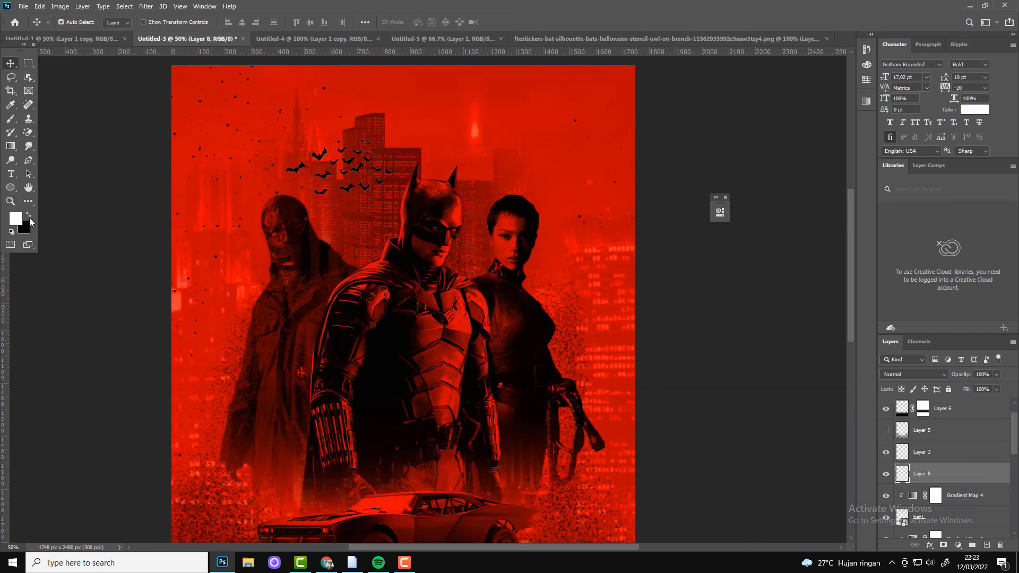
{"action": "left_click", "coordinate": [28, 63]}
{"action": "right_click", "coordinate": [28, 63]}
{"action": "left_click", "coordinate": [63, 73]}
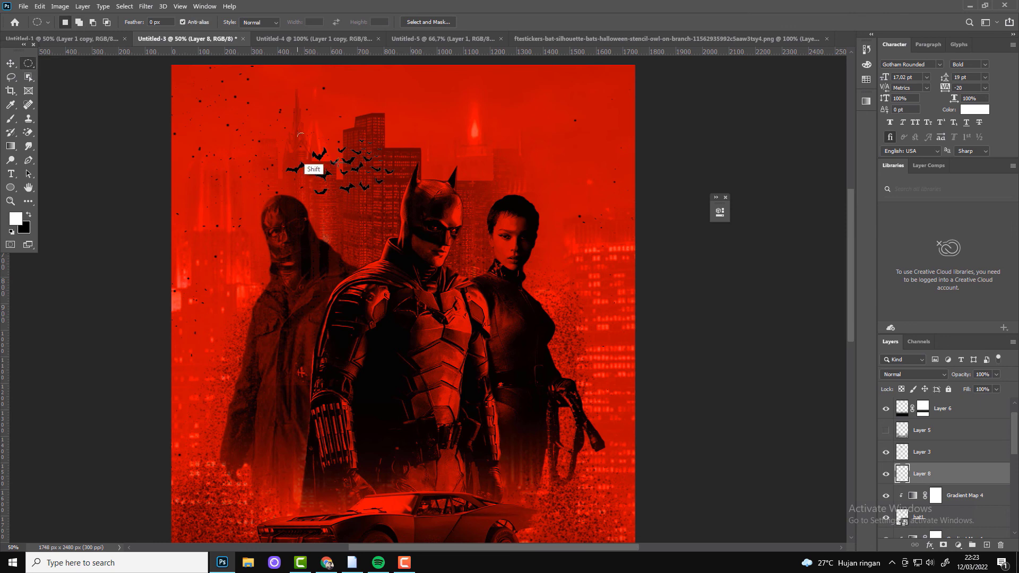
{"action": "left_click_drag", "start_coordinate": [298, 133], "coordinate": [396, 223]}
{"action": "key", "text": "alt+BackSpace"}
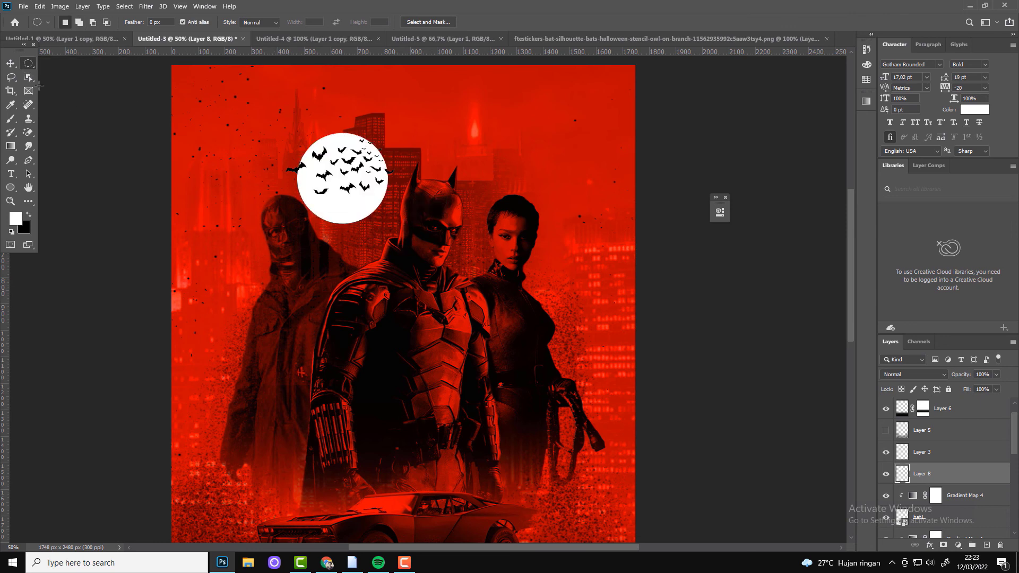
{"action": "key", "text": "ctrl+d"}
Step: Lower the moon's opacity slightly, shift the bats right, and shrink the moon with Free Transform
{"action": "key", "text": "v"}
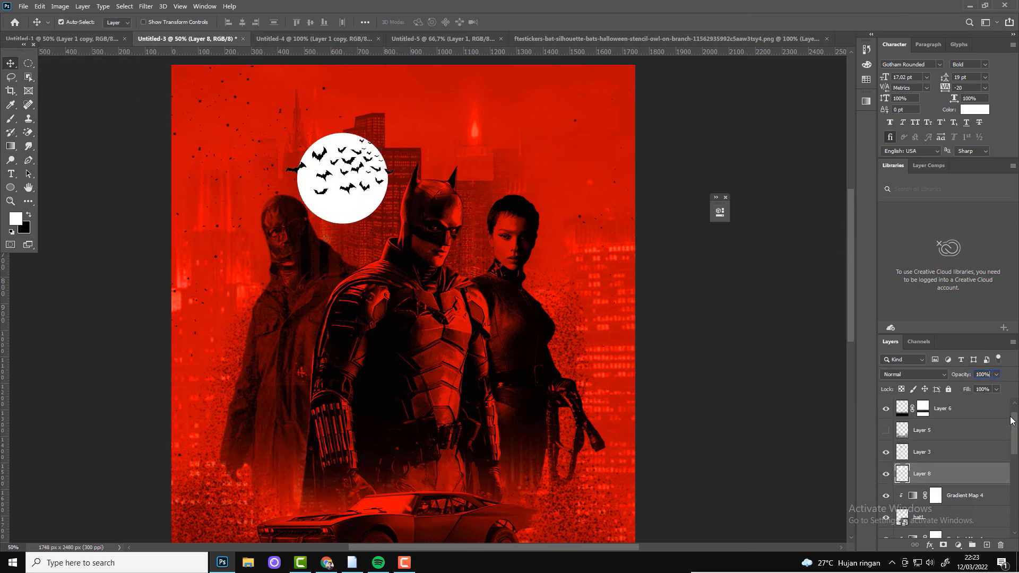
{"action": "left_click", "coordinate": [996, 374]}
{"action": "left_click_drag", "start_coordinate": [1000, 386], "coordinate": [995, 386]}
{"action": "scroll", "coordinate": [424, 319], "scroll_direction": "down", "scroll_amount": 2}
{"action": "scroll", "coordinate": [424, 318], "scroll_direction": "up", "scroll_amount": 2}
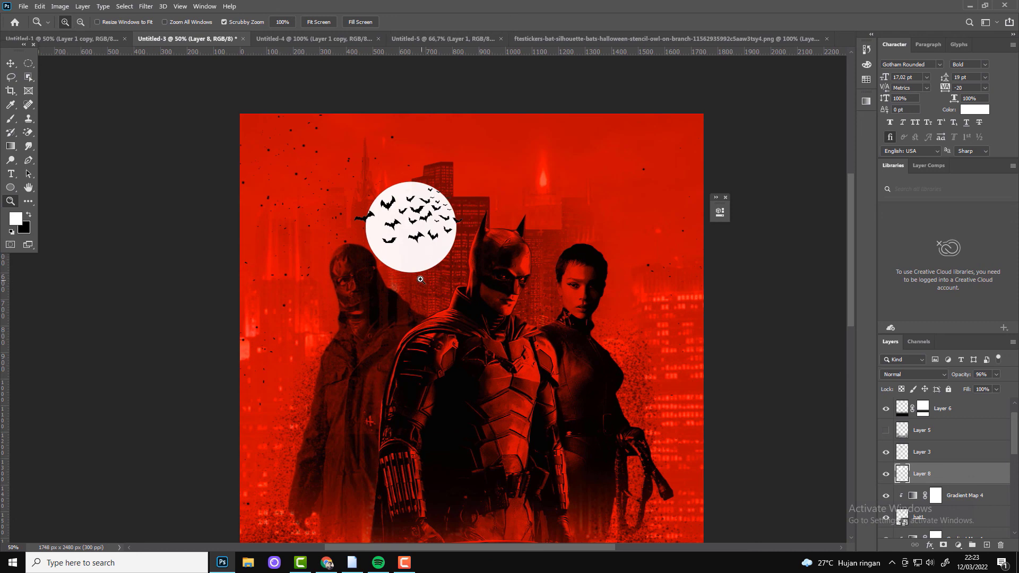
{"action": "left_click_drag", "start_coordinate": [399, 235], "coordinate": [426, 240]}
{"action": "left_click", "coordinate": [426, 240]}
{"action": "key", "text": "ctrl+t"}
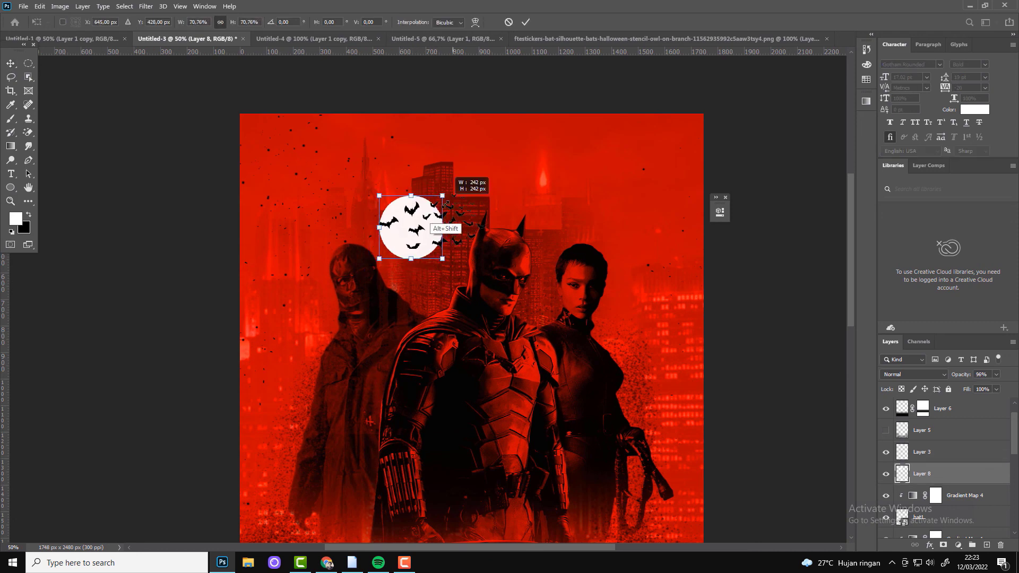
{"action": "left_click_drag", "start_coordinate": [457, 182], "coordinate": [429, 215]}
{"action": "key", "text": "Return"}
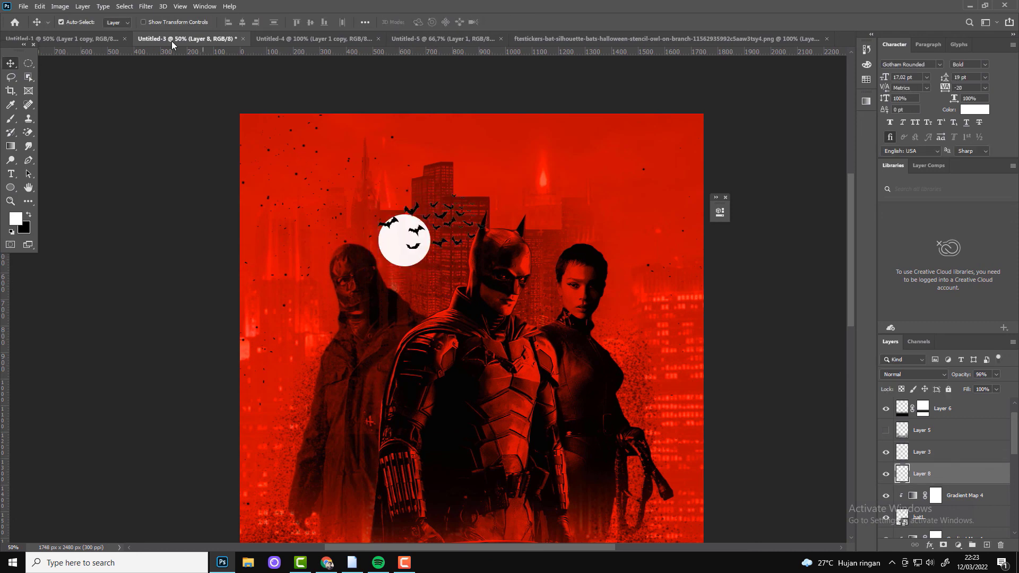
Step: Soften the moon glow with a 6 px Gaussian Blur and lower its opacity to 88%
{"action": "left_click", "coordinate": [146, 6]}
{"action": "mouse_move", "coordinate": [168, 171]}
{"action": "left_click", "coordinate": [297, 170]}
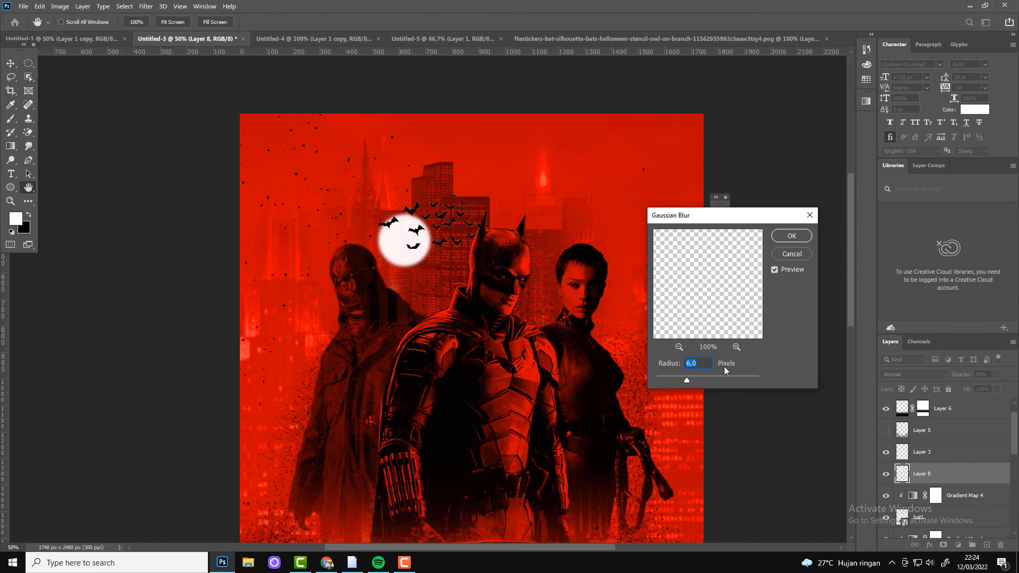
{"action": "left_click", "coordinate": [791, 236]}
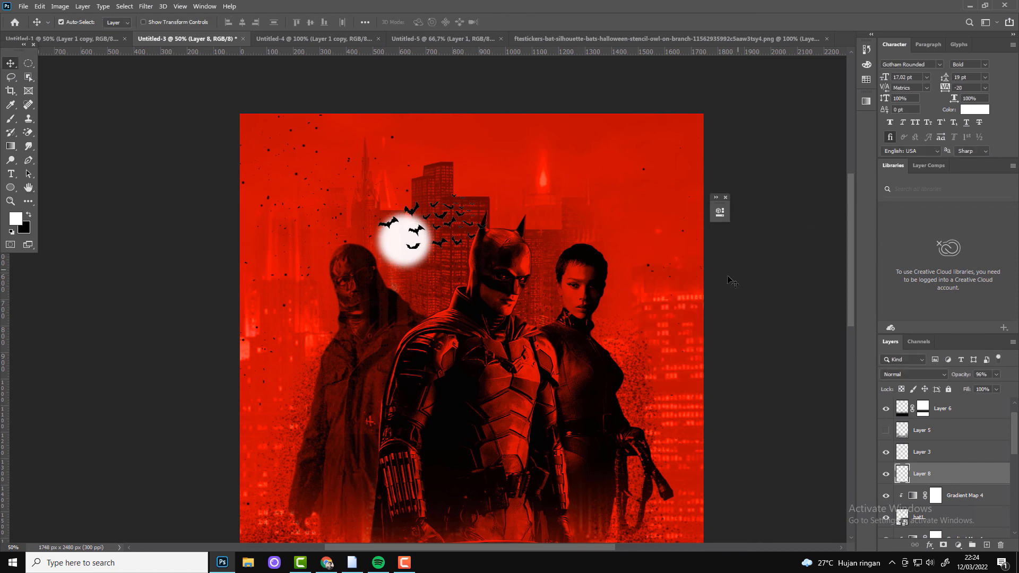
{"action": "left_click", "coordinate": [402, 254]}
{"action": "key", "text": "z"}
{"action": "key", "text": "ctrl+minus"}
{"action": "key", "text": "ctrl+minus"}
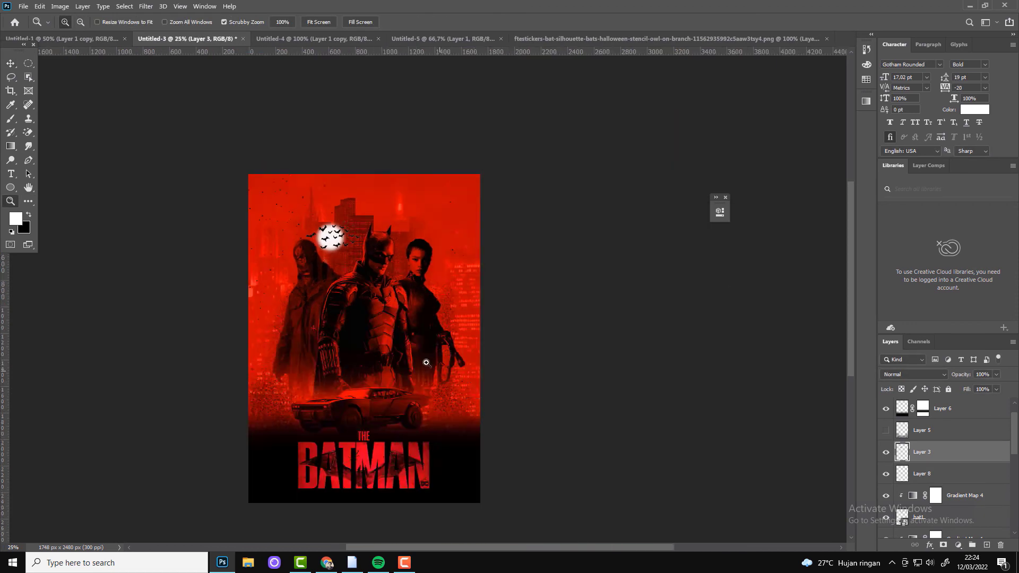
{"action": "left_click", "coordinate": [426, 363]}
{"action": "key", "text": "v"}
{"action": "left_click", "coordinate": [922, 474]}
{"action": "left_click", "coordinate": [996, 374]}
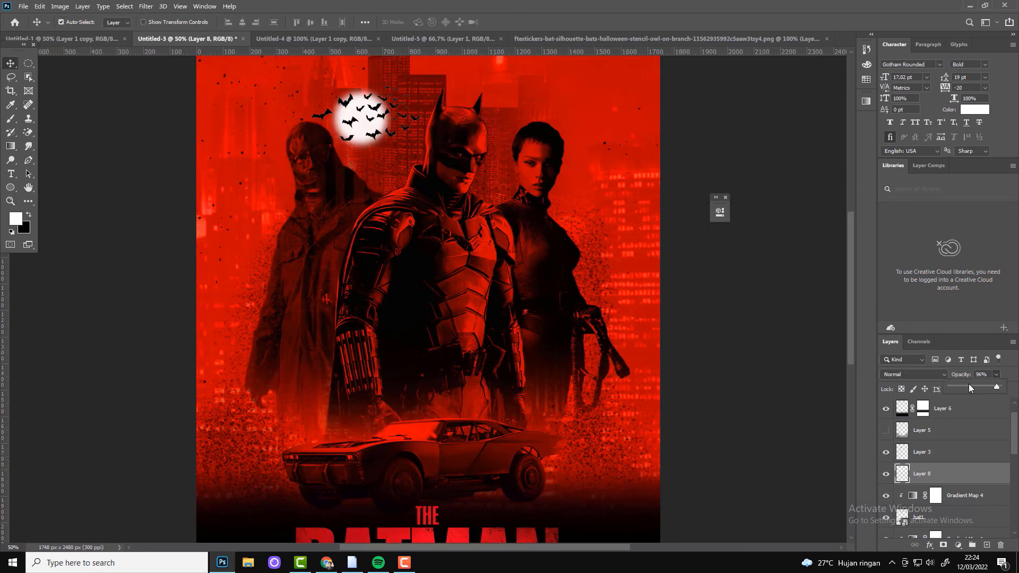
{"action": "left_click_drag", "start_coordinate": [968, 388], "coordinate": [992, 387]}
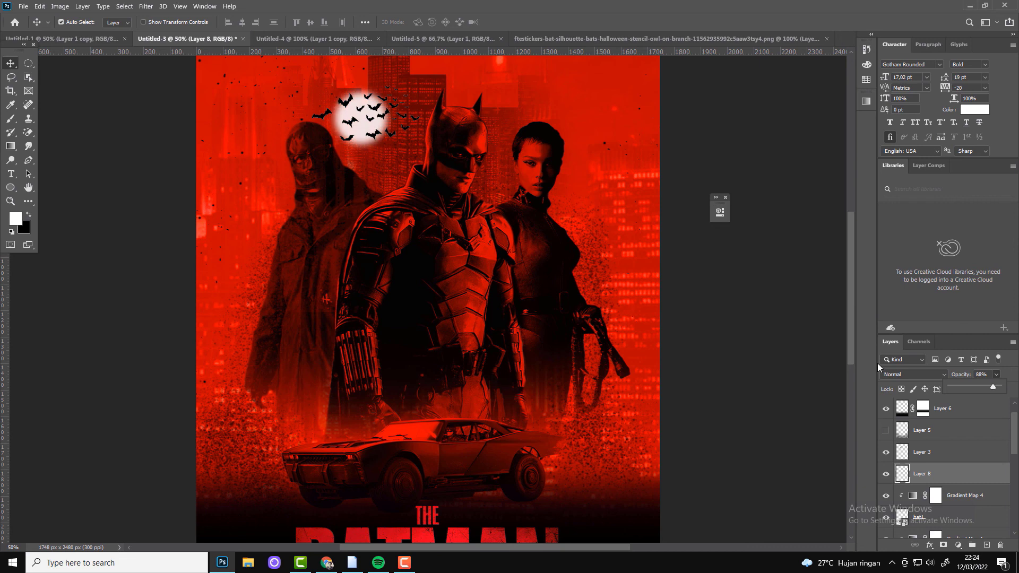
Step: Hide the moon glow, then move the bats up and right and resize them
{"action": "left_click", "coordinate": [408, 164]}
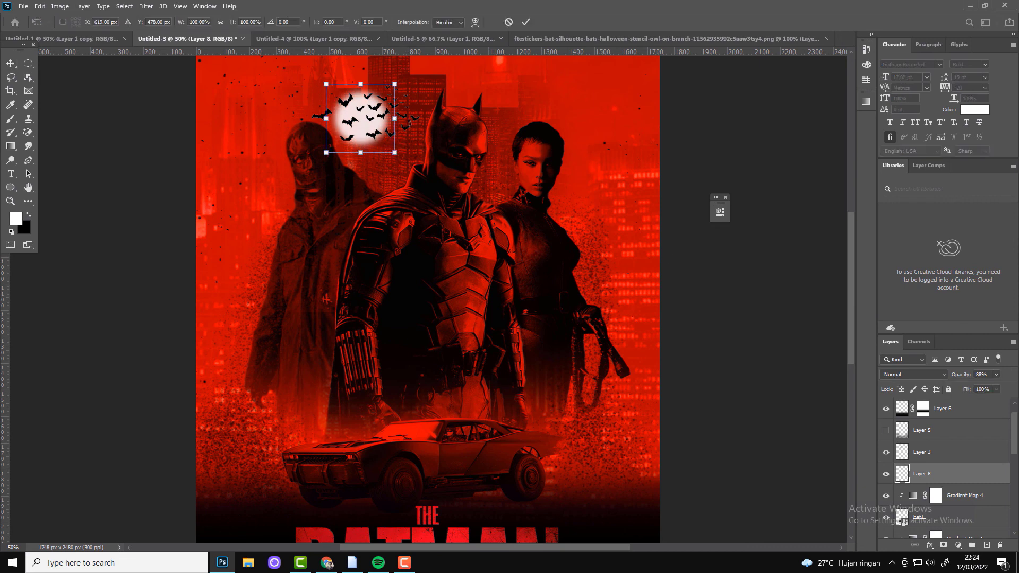
{"action": "left_click", "coordinate": [885, 452]}
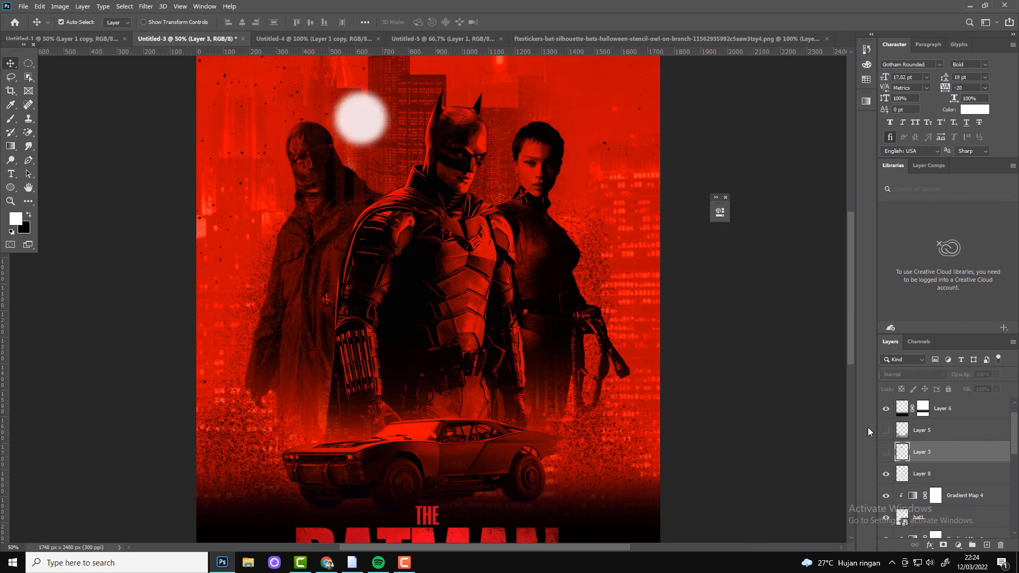
{"action": "left_click", "coordinate": [885, 474]}
{"action": "left_click", "coordinate": [886, 451]}
{"action": "mouse_move", "coordinate": [379, 116]}
{"action": "left_mouse_down"}
{"action": "mouse_move", "coordinate": [387, 106]}
{"action": "mouse_move", "coordinate": [415, 126]}
{"action": "left_mouse_up"}
{"action": "key", "text": "ctrl+t"}
{"action": "key", "text": "Return"}
{"action": "key", "text": "z"}
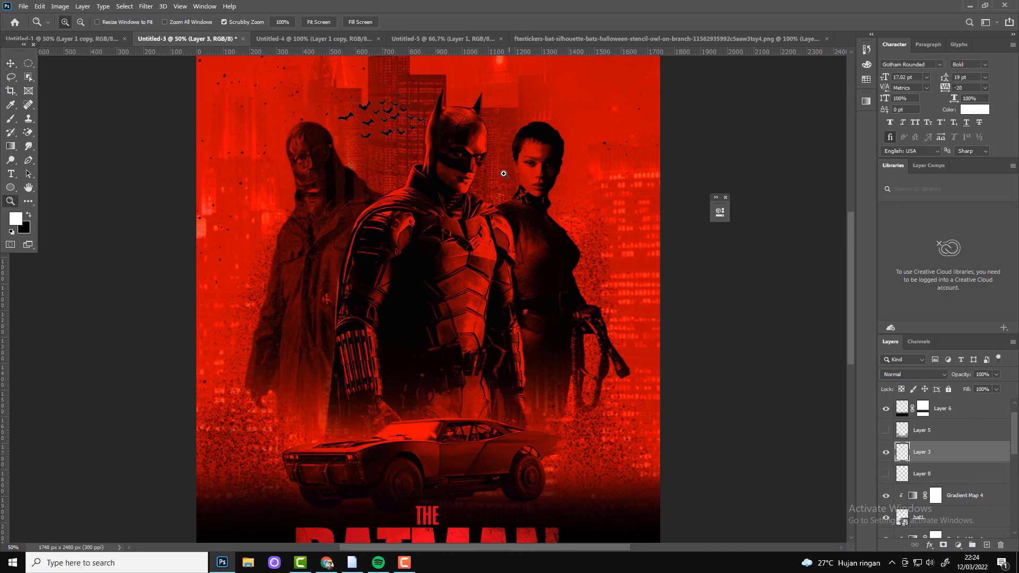
{"action": "left_click", "coordinate": [331, 406], "text": "alt"}
{"action": "left_click_drag", "start_coordinate": [353, 391], "coordinate": [308, 286]}
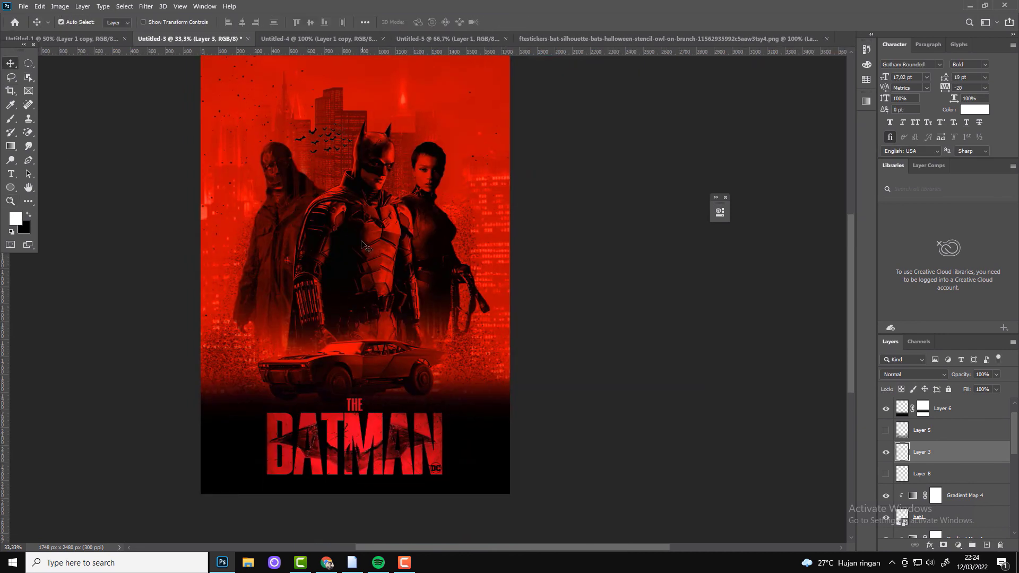
{"action": "left_click", "coordinate": [319, 171]}
Step: Add a darkening Curves adjustment above Layer 1 copy and invert its mask to black
{"action": "key", "text": "v"}
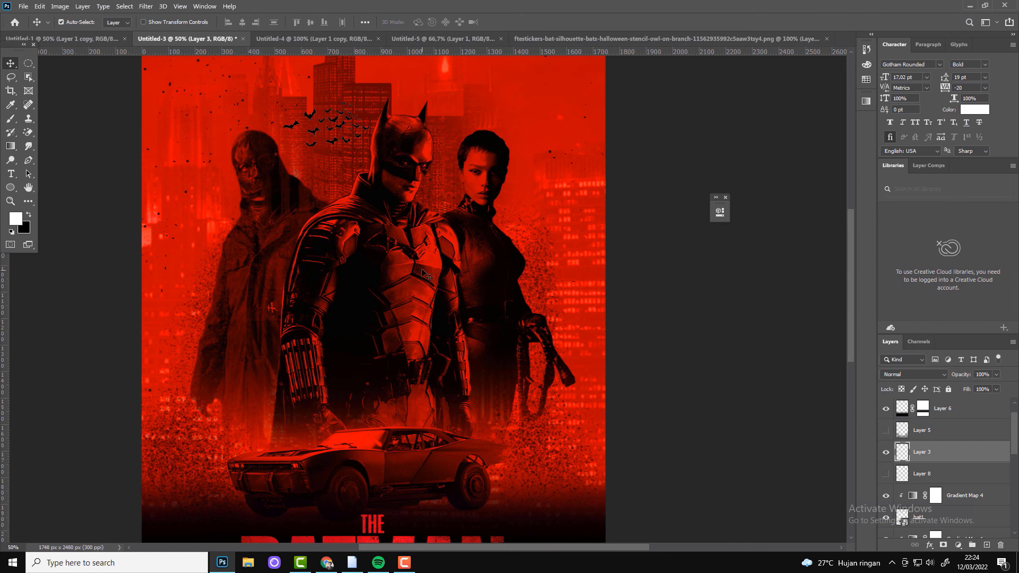
{"action": "left_click", "coordinate": [417, 262]}
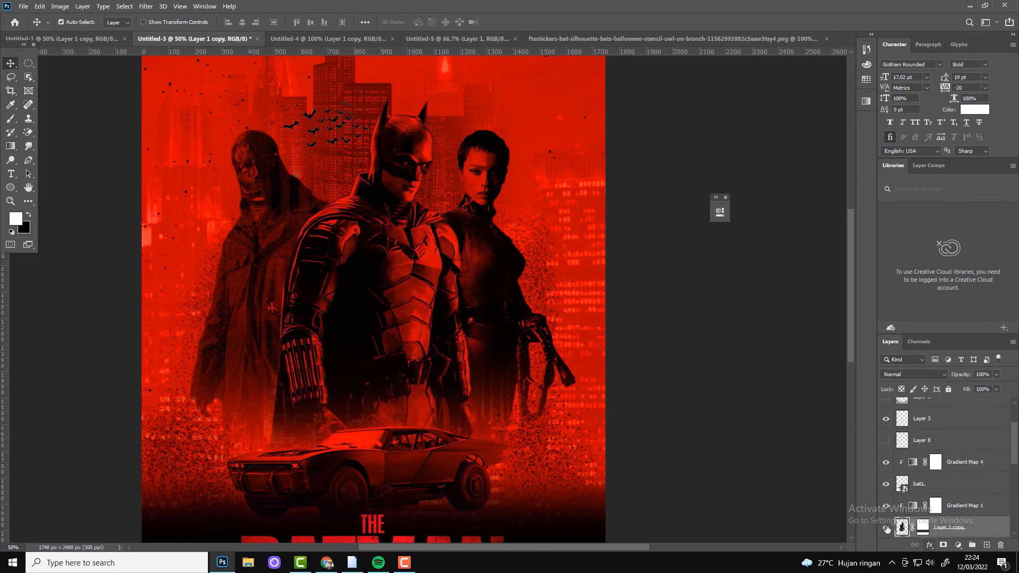
{"action": "left_click", "coordinate": [958, 545]}
{"action": "left_click", "coordinate": [947, 416]}
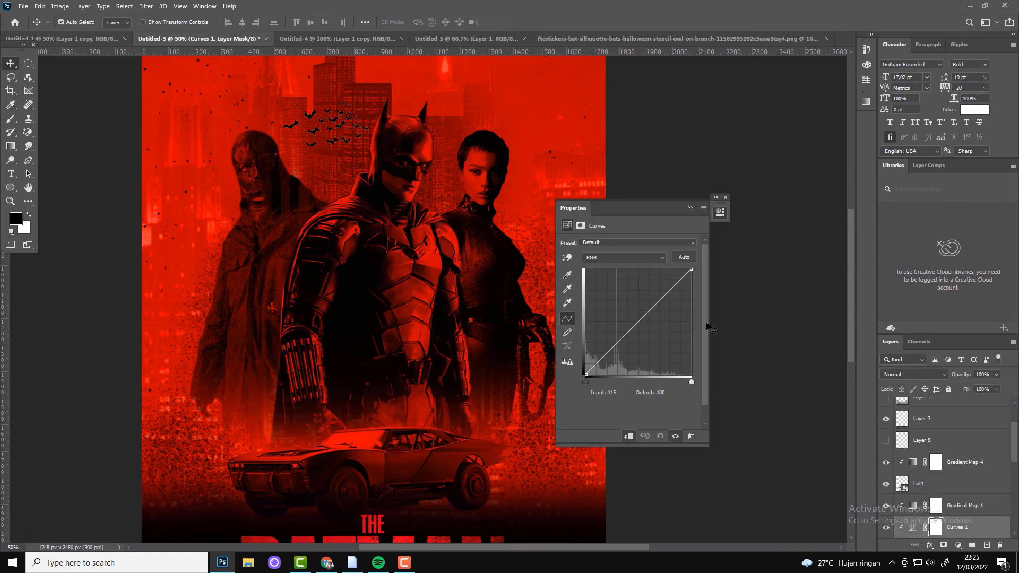
{"action": "left_click_drag", "start_coordinate": [653, 307], "coordinate": [653, 331]}
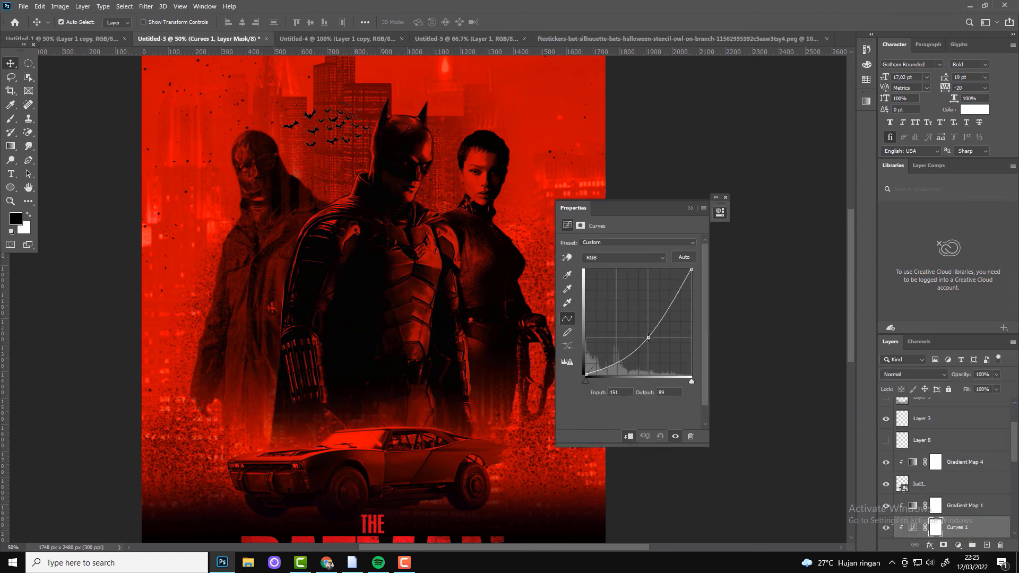
{"action": "left_click", "coordinate": [691, 209]}
{"action": "key", "text": "ctrl+i"}
{"action": "key", "text": "z"}
{"action": "left_click", "coordinate": [689, 199]}
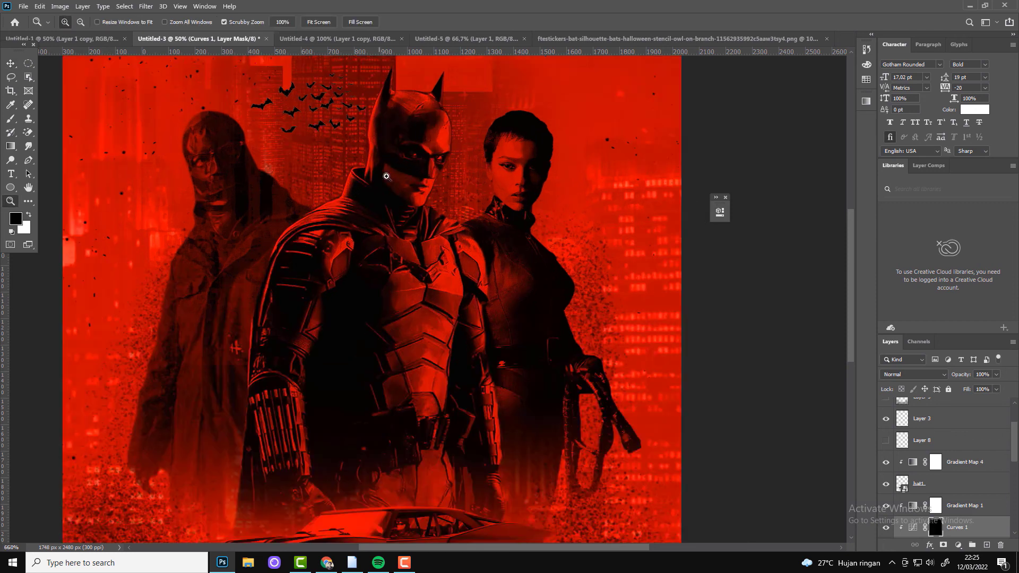
Step: Paint white over Batman's chest with a soft round brush at 22% opacity, size 100
{"action": "key", "text": "x"}
{"action": "key", "text": "b"}
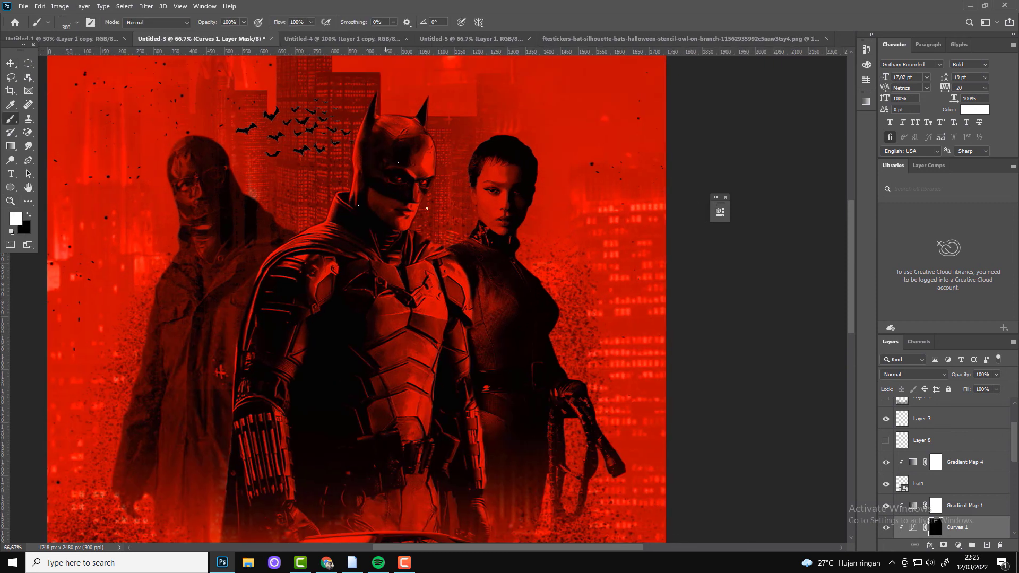
{"action": "right_click", "coordinate": [421, 181]}
{"action": "scroll", "coordinate": [575, 297], "scroll_direction": "up", "scroll_amount": 10}
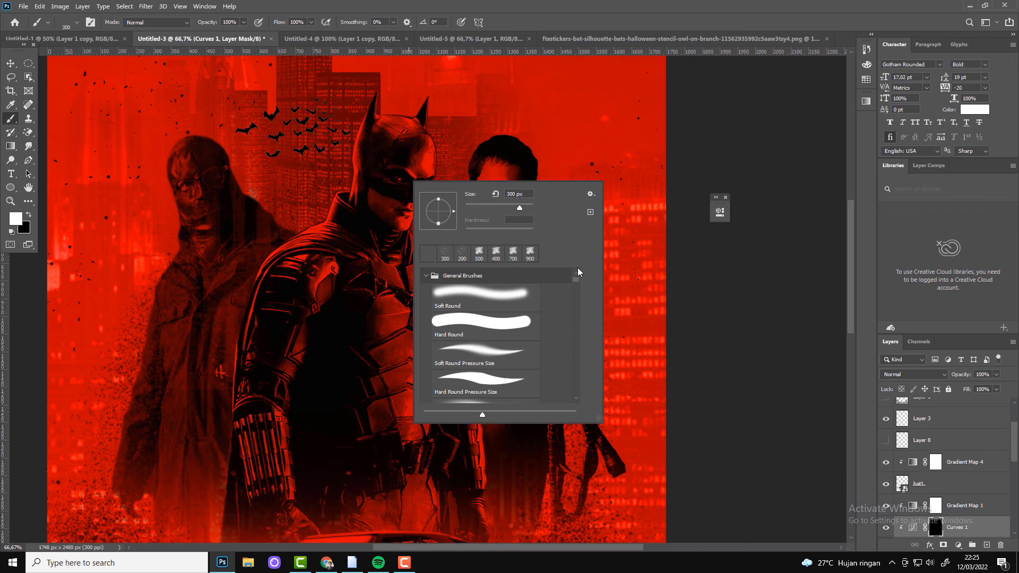
{"action": "left_click", "coordinate": [489, 294]}
{"action": "key", "text": "Return"}
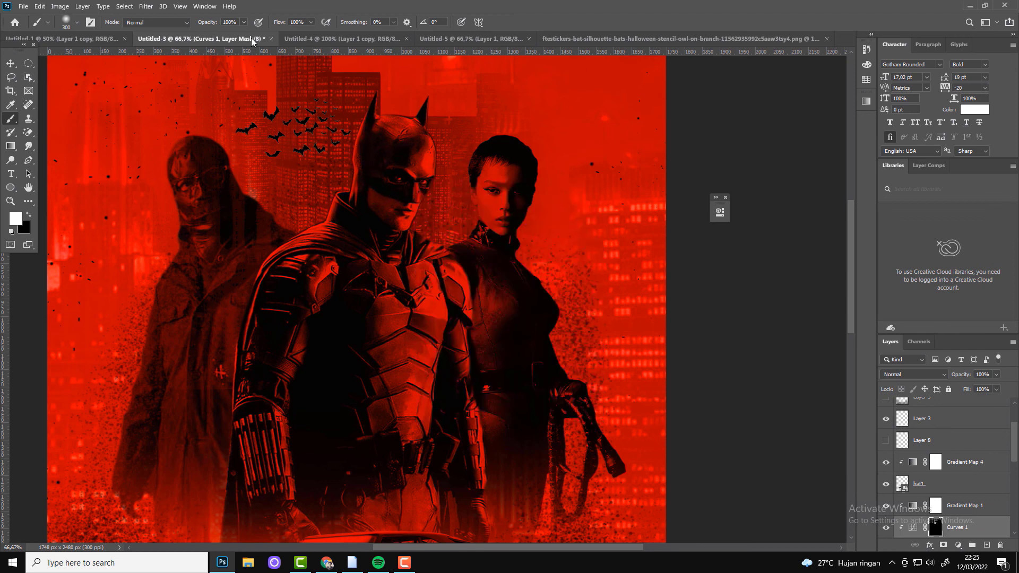
{"action": "left_click", "coordinate": [244, 22]}
{"action": "left_click_drag", "start_coordinate": [246, 33], "coordinate": [206, 34]}
{"action": "key", "text": "bracketleft"}
{"action": "key", "text": "bracketleft"}
{"action": "key", "text": "bracketleft"}
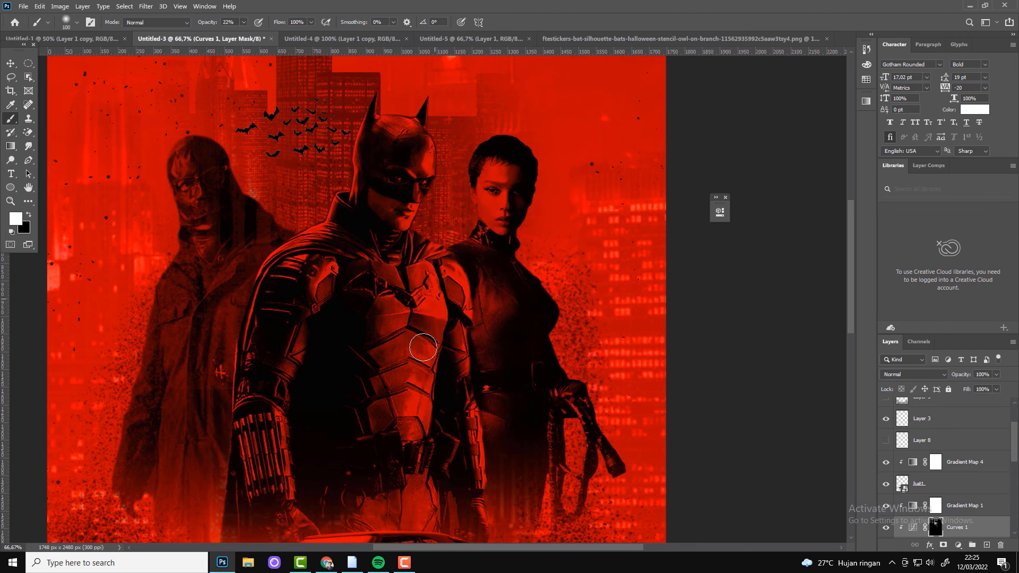
{"action": "left_click_drag", "start_coordinate": [429, 313], "coordinate": [398, 466]}
{"action": "scroll", "coordinate": [456, 249], "scroll_direction": "down", "scroll_amount": 5}
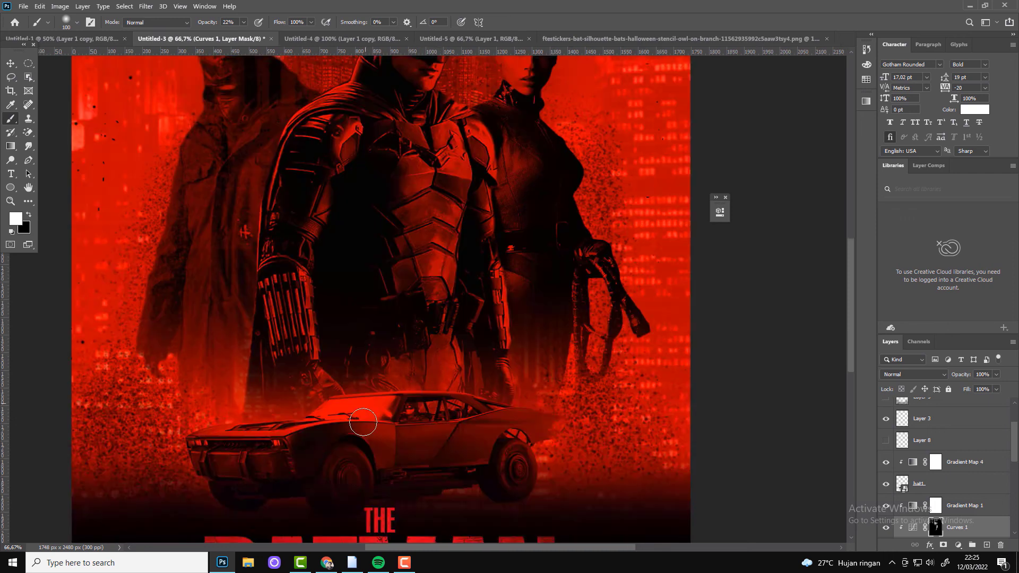
{"action": "scroll", "coordinate": [456, 249], "scroll_direction": "up", "scroll_amount": 5}
Step: Add a second, brightening Curves layer, invert its mask and paint it onto Batman's face
{"action": "left_click", "coordinate": [951, 407]}
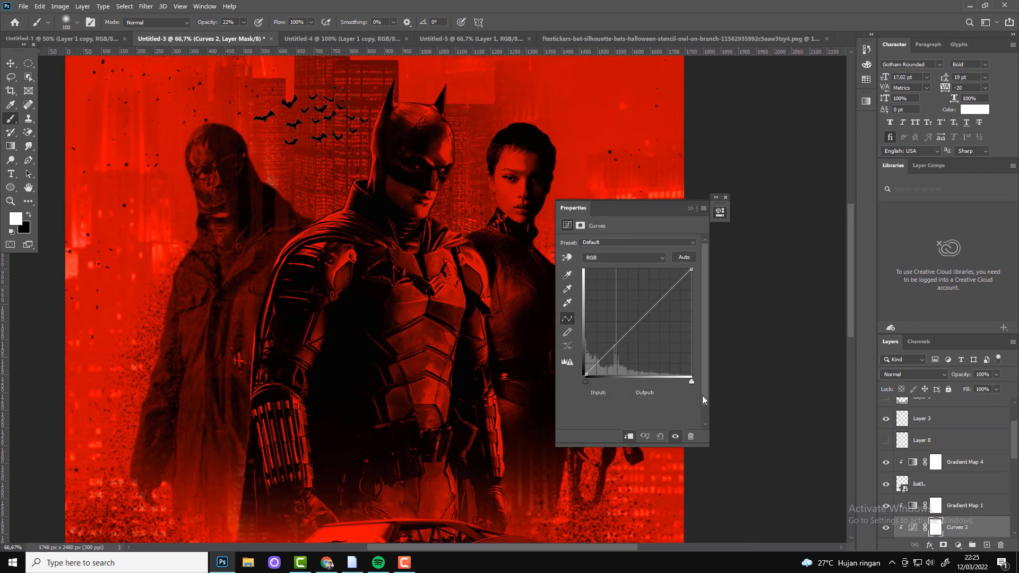
{"action": "left_click_drag", "start_coordinate": [628, 332], "coordinate": [628, 302]}
{"action": "left_click", "coordinate": [690, 211]}
{"action": "key", "text": "ctrl+i"}
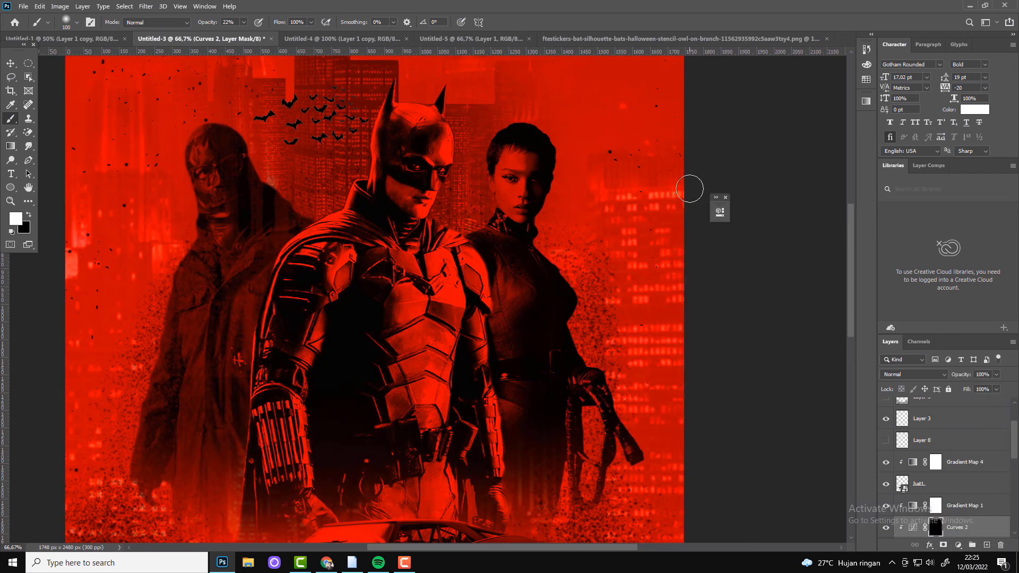
{"action": "left_click_drag", "start_coordinate": [414, 142], "coordinate": [421, 216]}
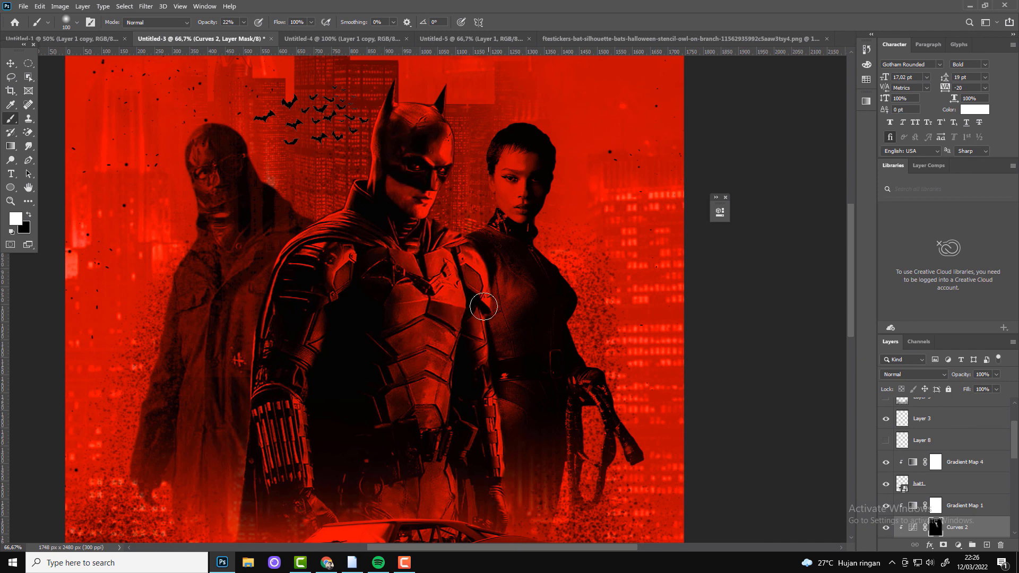
{"action": "left_click_drag", "start_coordinate": [444, 374], "coordinate": [464, 310]}
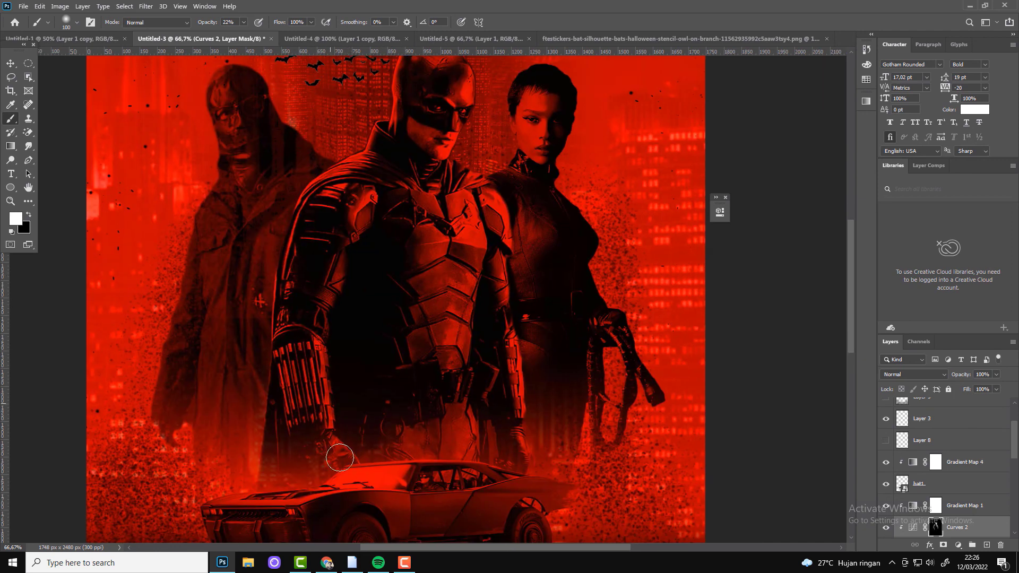
{"action": "key", "text": "z"}
{"action": "left_click", "coordinate": [434, 336], "text": "alt"}
{"action": "left_click", "coordinate": [488, 251]}
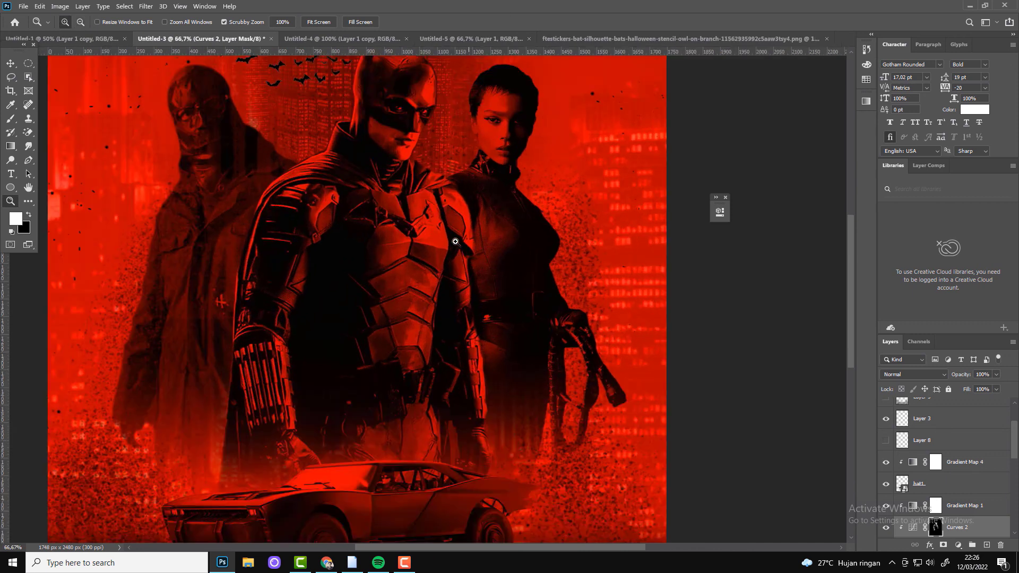
{"action": "key", "text": "v"}
{"action": "left_click", "coordinate": [531, 265]}
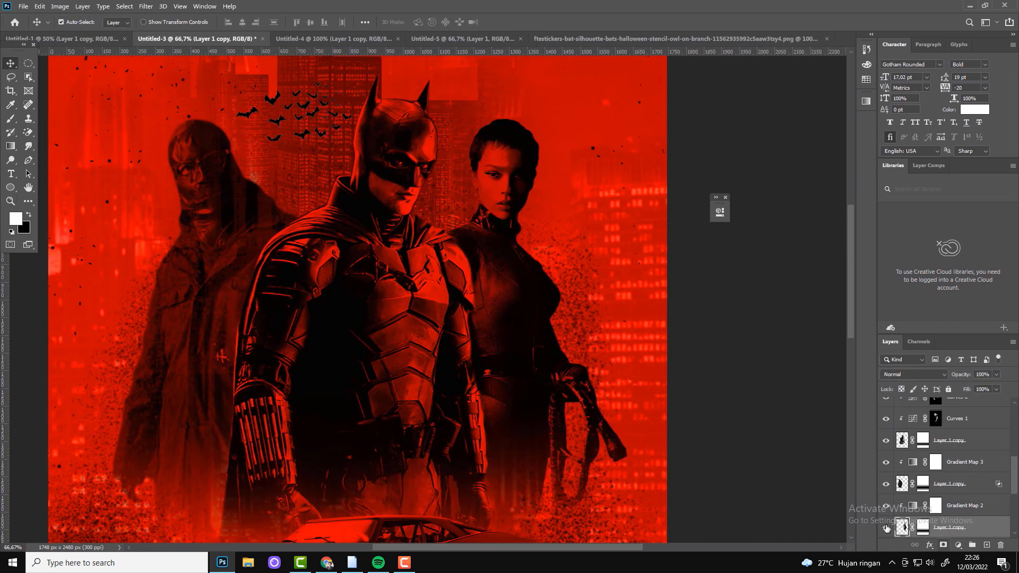
Step: Add a brightening Curves adjustment with an inverted mask, replacing an accidental Levels layer
{"action": "left_click", "coordinate": [958, 545]}
{"action": "left_click", "coordinate": [950, 409]}
{"action": "key", "text": "ctrl+z"}
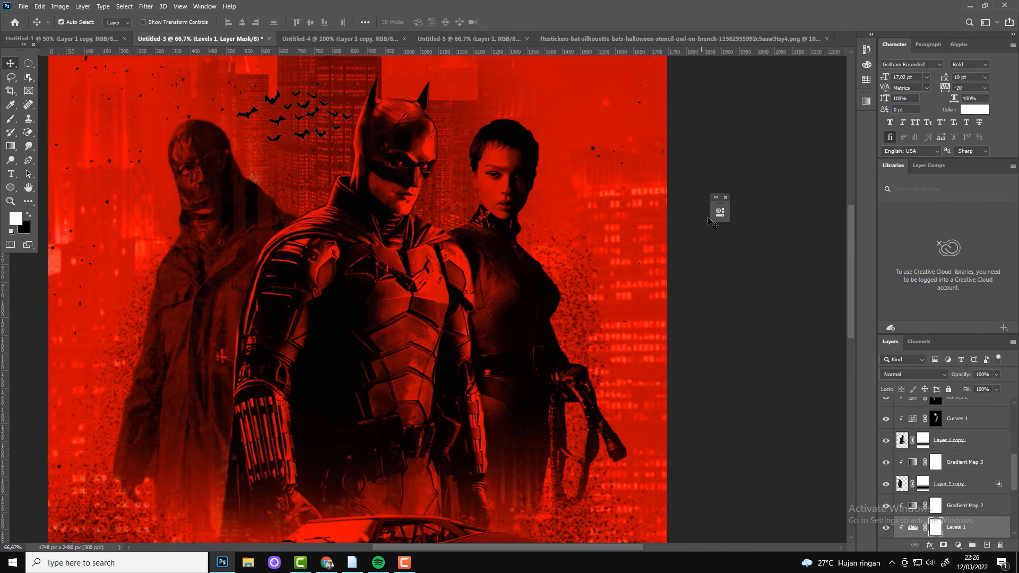
{"action": "left_click", "coordinate": [957, 545]}
{"action": "left_click", "coordinate": [950, 421]}
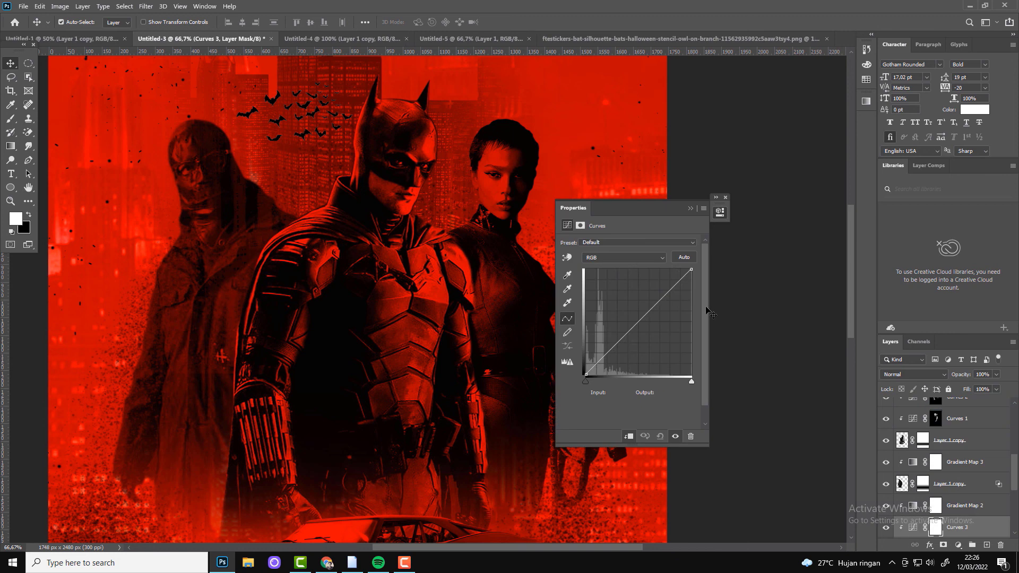
{"action": "left_click_drag", "start_coordinate": [630, 331], "coordinate": [630, 301]}
{"action": "left_click", "coordinate": [698, 210]}
{"action": "key", "text": "ctrl+i"}
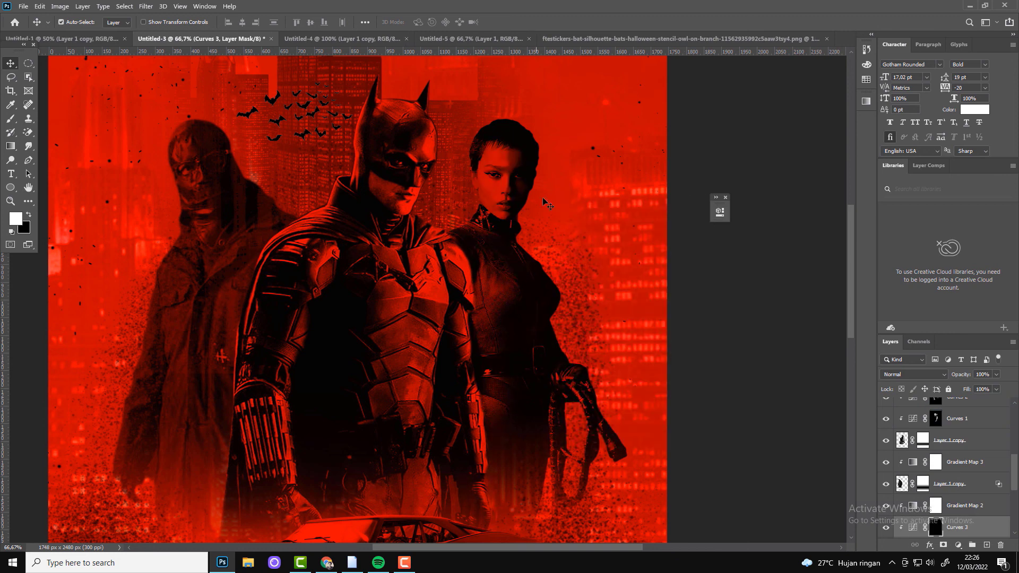
Step: Paint the brightening onto Catwoman's face, neck and torso
{"action": "key", "text": "b"}
{"action": "mouse_move", "coordinate": [495, 183]}
{"action": "left_mouse_down"}
{"action": "mouse_move", "coordinate": [485, 129]}
{"action": "mouse_move", "coordinate": [466, 232]}
{"action": "mouse_move", "coordinate": [469, 219]}
{"action": "left_mouse_up"}
{"action": "mouse_move", "coordinate": [479, 466]}
{"action": "left_mouse_down"}
{"action": "mouse_move", "coordinate": [494, 360]}
{"action": "mouse_move", "coordinate": [483, 144]}
{"action": "mouse_move", "coordinate": [457, 426]}
{"action": "mouse_move", "coordinate": [503, 495]}
{"action": "left_mouse_up"}
{"action": "key", "text": "h"}
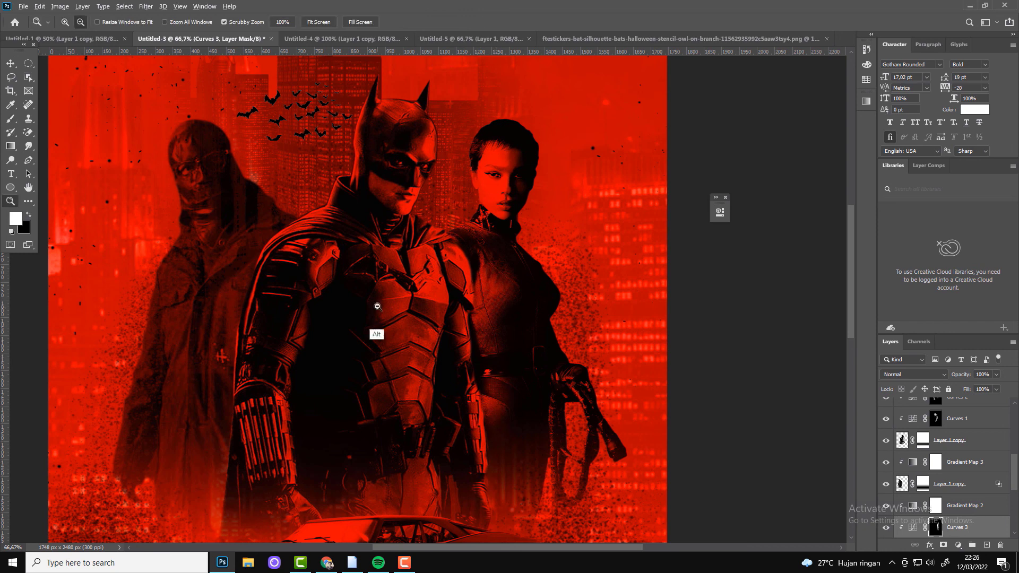
{"action": "left_click_drag", "start_coordinate": [375, 332], "coordinate": [505, 193]}
{"action": "key", "text": "z"}
{"action": "key", "text": "ctrl+minus"}
{"action": "key", "text": "ctrl+minus"}
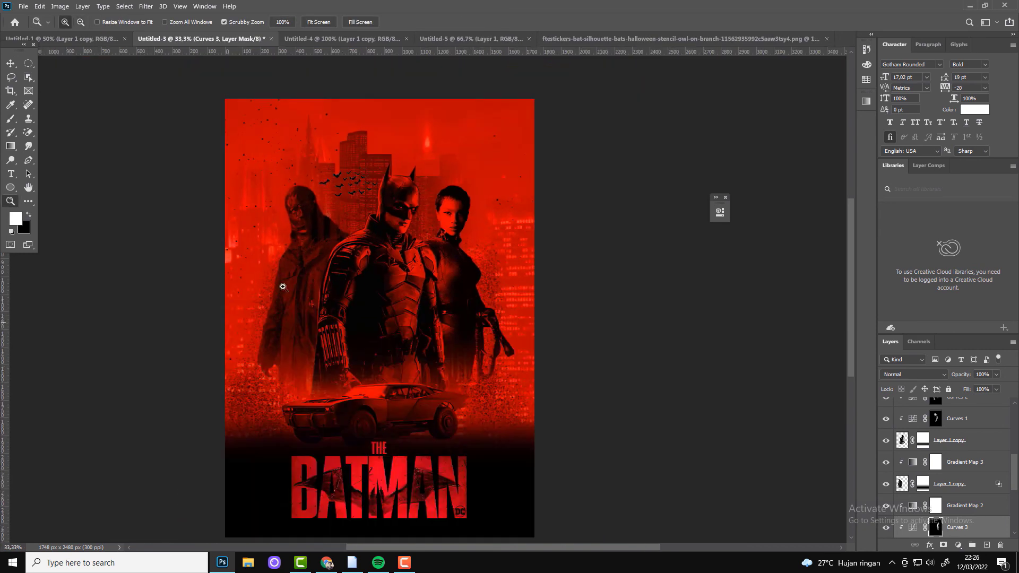
{"action": "left_click", "coordinate": [323, 276]}
Step: Add a brightening Curves adjustment above the masked figure's layer and invert its mask
{"action": "key", "text": "v"}
{"action": "left_click", "coordinate": [949, 483]}
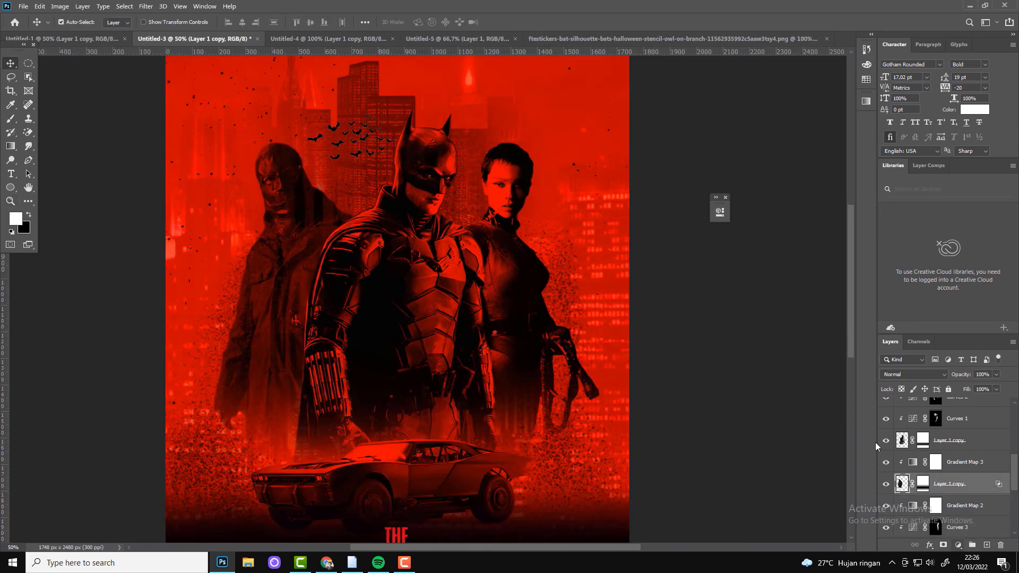
{"action": "left_click", "coordinate": [958, 545]}
{"action": "left_click", "coordinate": [955, 416]}
{"action": "left_click_drag", "start_coordinate": [629, 330], "coordinate": [630, 305]}
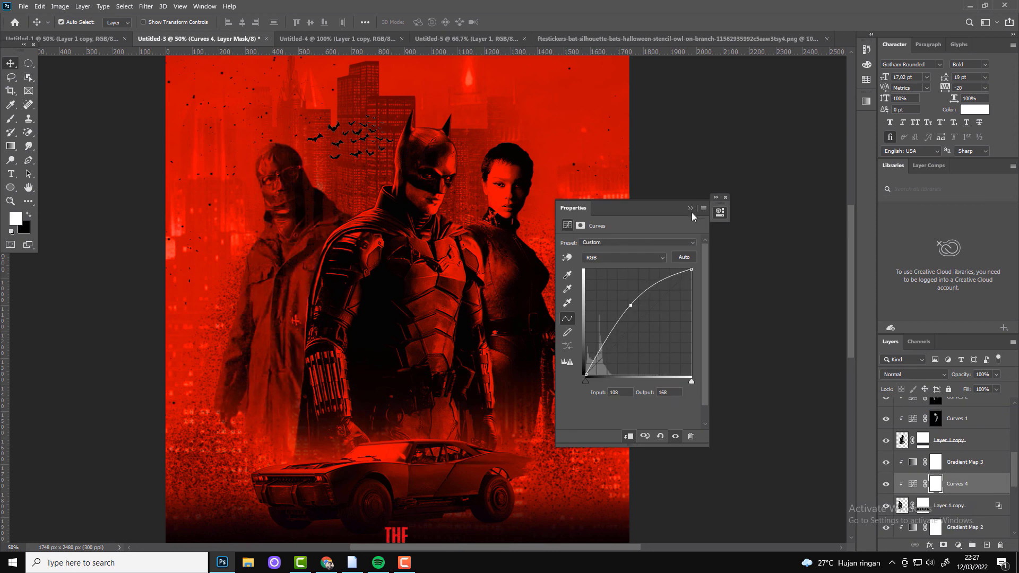
{"action": "double_click", "coordinate": [700, 196]}
{"action": "key", "text": "ctrl+i"}
Step: Paint the lift onto the masked figure's face and coat with the soft brush
{"action": "key", "text": "z"}
{"action": "left_click", "coordinate": [289, 239]}
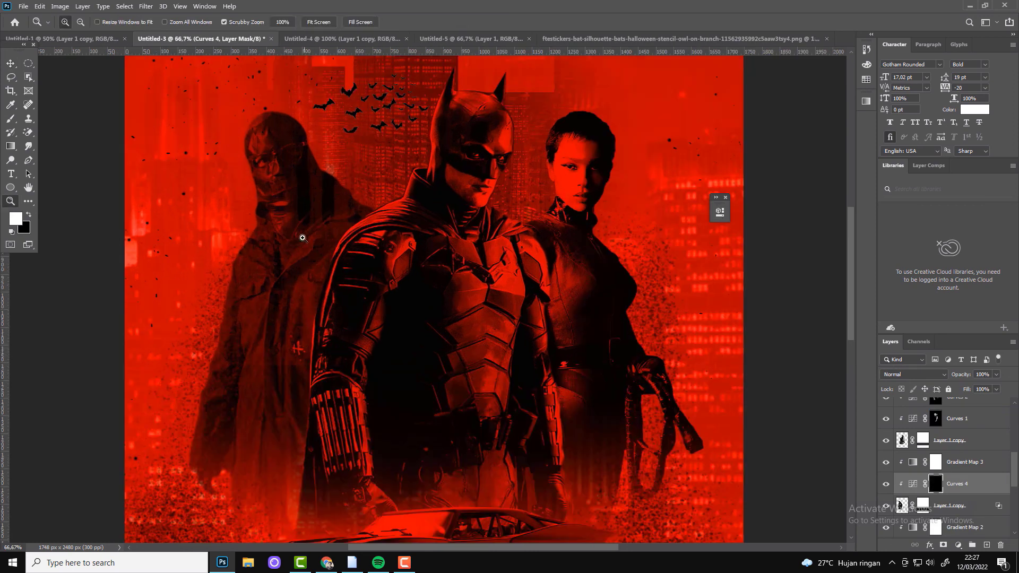
{"action": "key", "text": "b"}
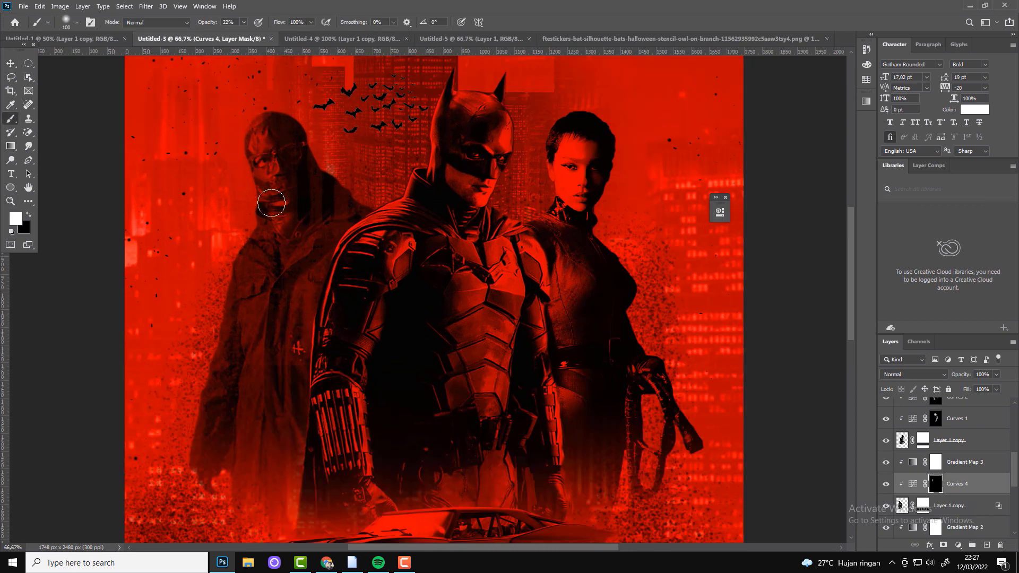
{"action": "left_click_drag", "start_coordinate": [277, 168], "coordinate": [252, 362]}
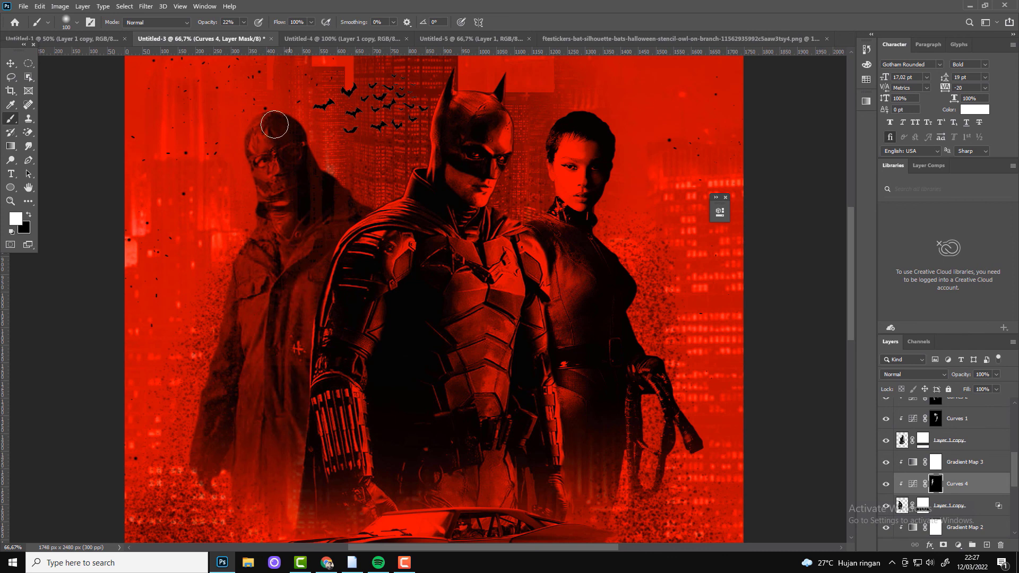
{"action": "key", "text": "z"}
{"action": "left_click", "coordinate": [433, 343], "text": "alt"}
{"action": "left_click", "coordinate": [420, 371]}
{"action": "key", "text": "v"}
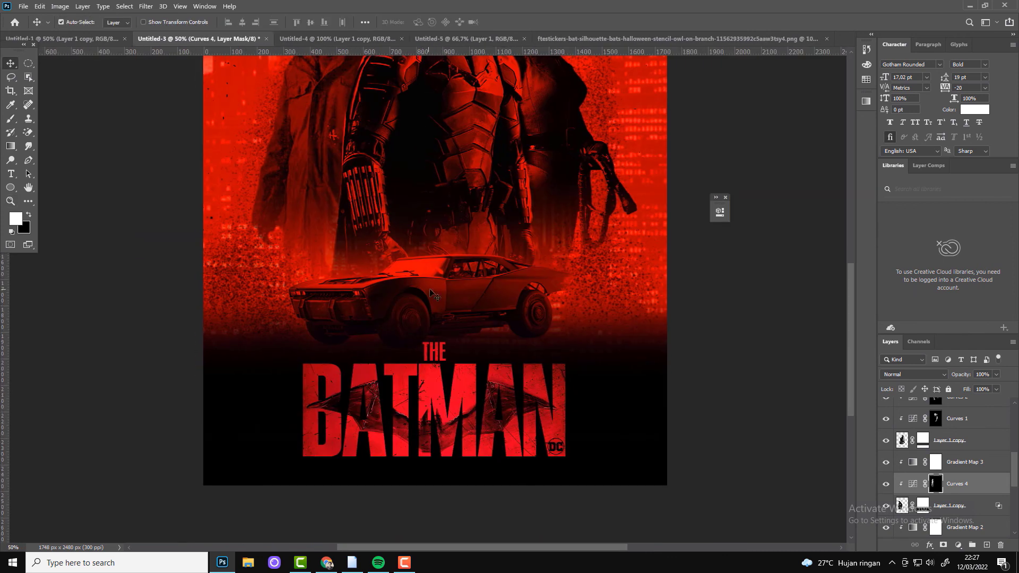
{"action": "left_click", "coordinate": [435, 297]}
{"action": "left_click", "coordinate": [886, 408]}
Step: Add a brightening Curves adjustment clipped to the Batmobile and invert its mask to black
{"action": "left_click", "coordinate": [958, 545]}
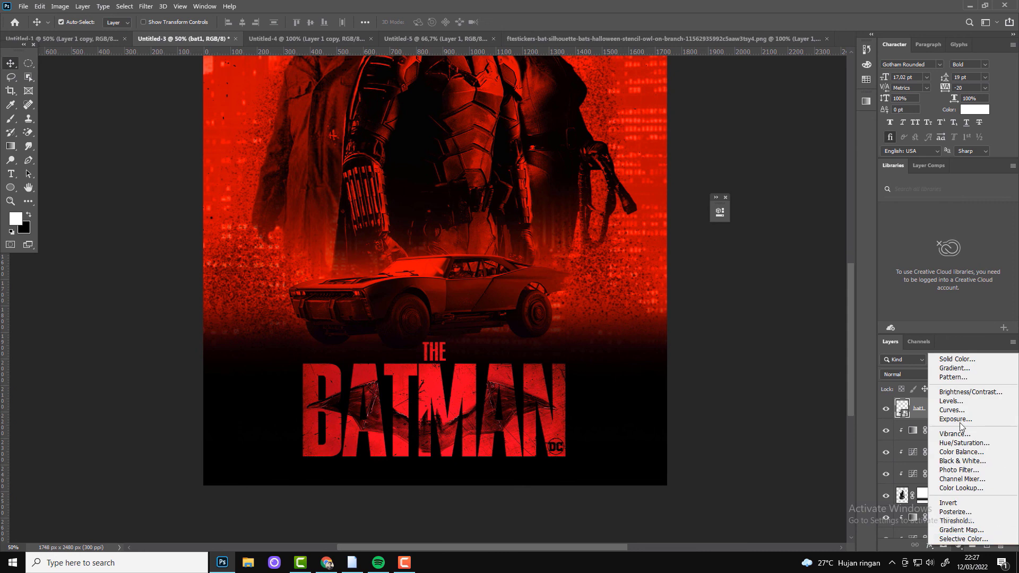
{"action": "left_click", "coordinate": [955, 427]}
{"action": "left_click_drag", "start_coordinate": [637, 322], "coordinate": [671, 241]}
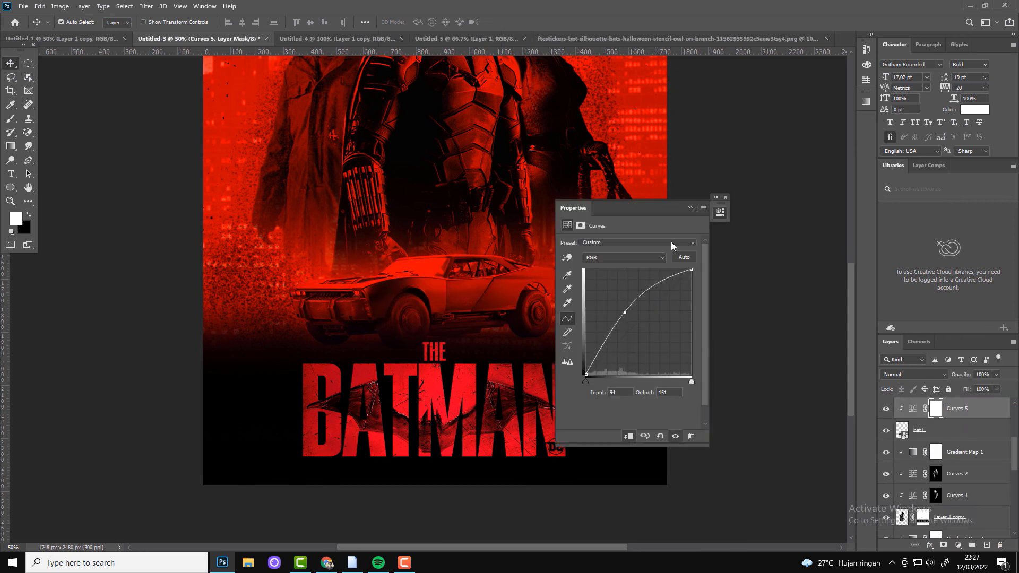
{"action": "key", "text": "z"}
{"action": "left_click", "coordinate": [512, 317], "text": "alt"}
{"action": "key", "text": "ctrl+i"}
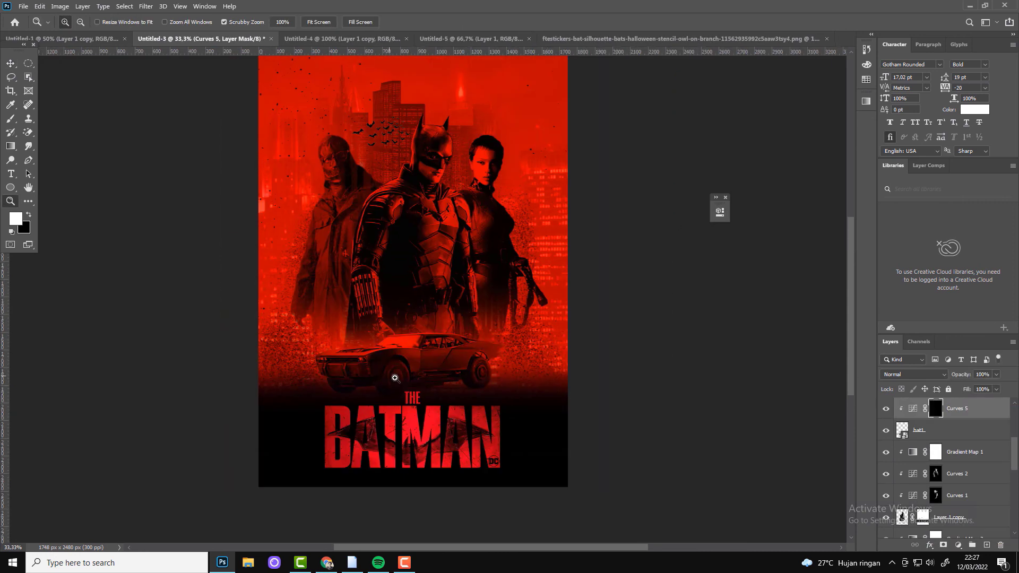
Step: Paint the brightening onto the Batmobile's roofline and windshield
{"action": "left_click", "coordinate": [383, 375]}
{"action": "left_click", "coordinate": [383, 374]}
{"action": "key", "text": "b"}
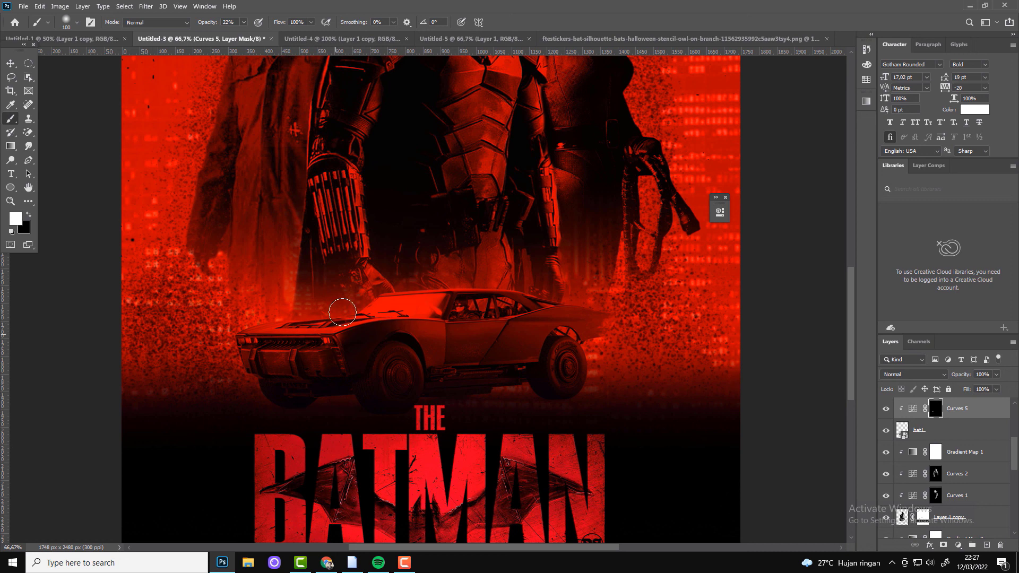
{"action": "mouse_move", "coordinate": [342, 312]}
{"action": "left_mouse_down"}
{"action": "mouse_move", "coordinate": [380, 329]}
{"action": "mouse_move", "coordinate": [545, 303]}
{"action": "left_mouse_up"}
{"action": "mouse_move", "coordinate": [418, 293]}
{"action": "left_mouse_down"}
{"action": "mouse_move", "coordinate": [460, 291]}
{"action": "mouse_move", "coordinate": [411, 329]}
{"action": "mouse_move", "coordinate": [315, 353]}
{"action": "mouse_move", "coordinate": [514, 288]}
{"action": "left_mouse_up"}
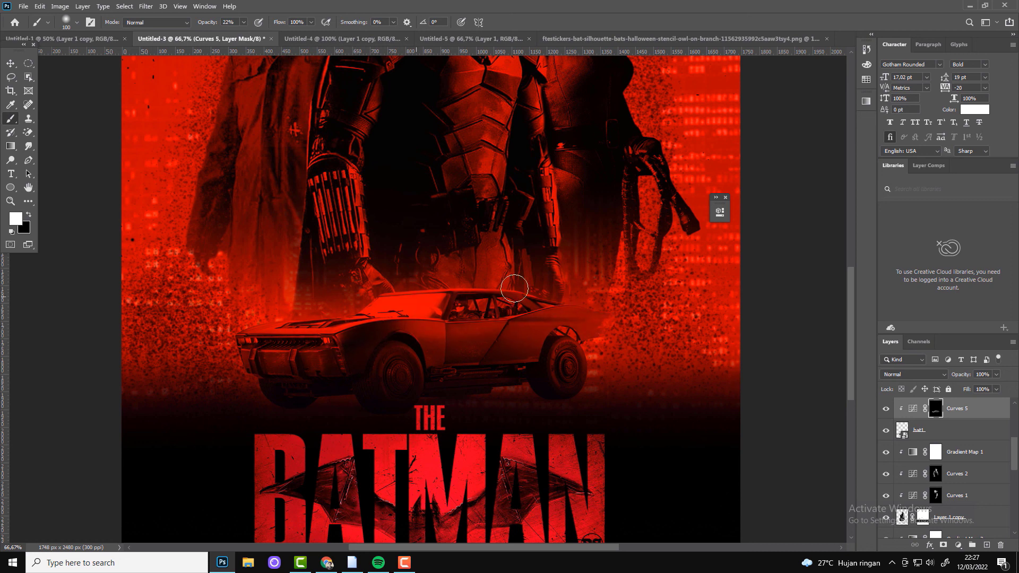
{"action": "left_click", "coordinate": [926, 429]}
{"action": "right_click", "coordinate": [924, 433]}
Step: Apply an Inner Glow in Darker Color blend mode to the bat1 Batmobile layer
{"action": "key", "text": "Escape"}
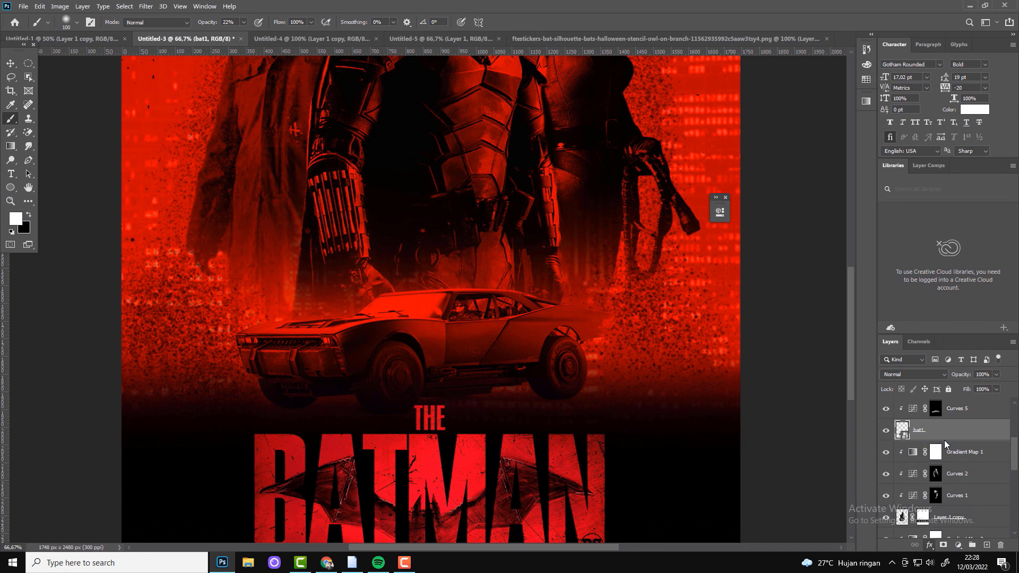
{"action": "double_click", "coordinate": [944, 440]}
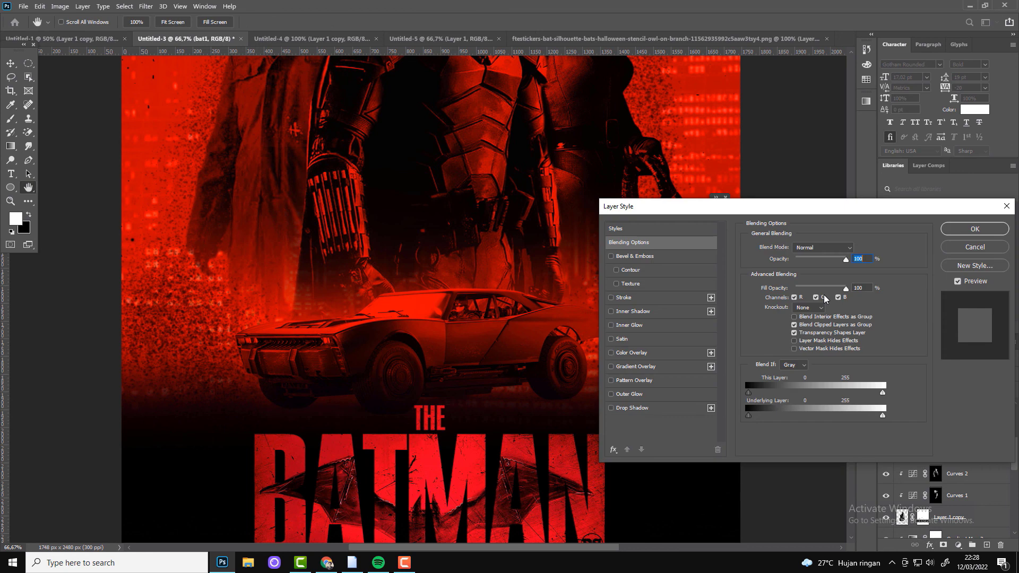
{"action": "left_click", "coordinate": [611, 324]}
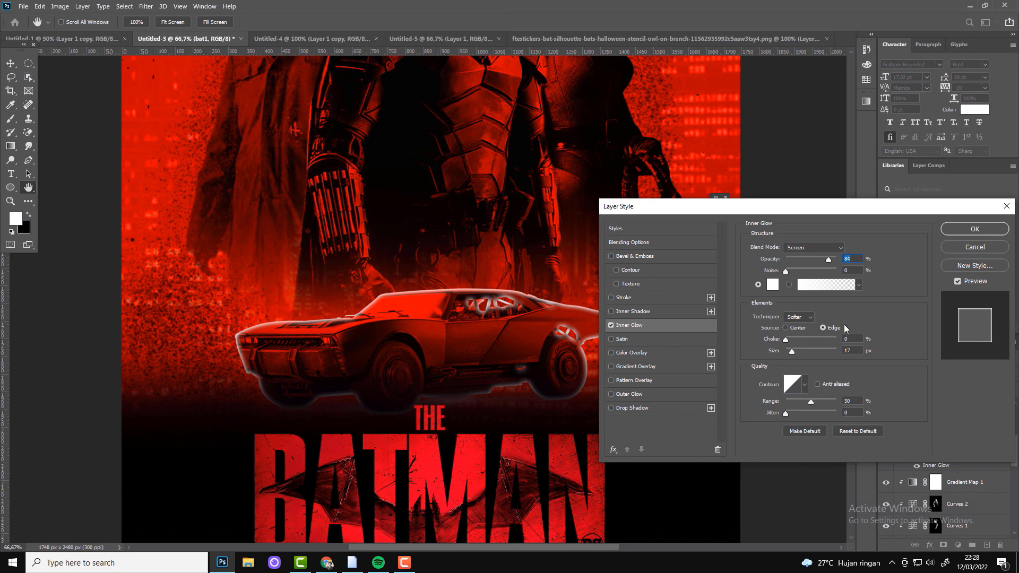
{"action": "left_click", "coordinate": [823, 247]}
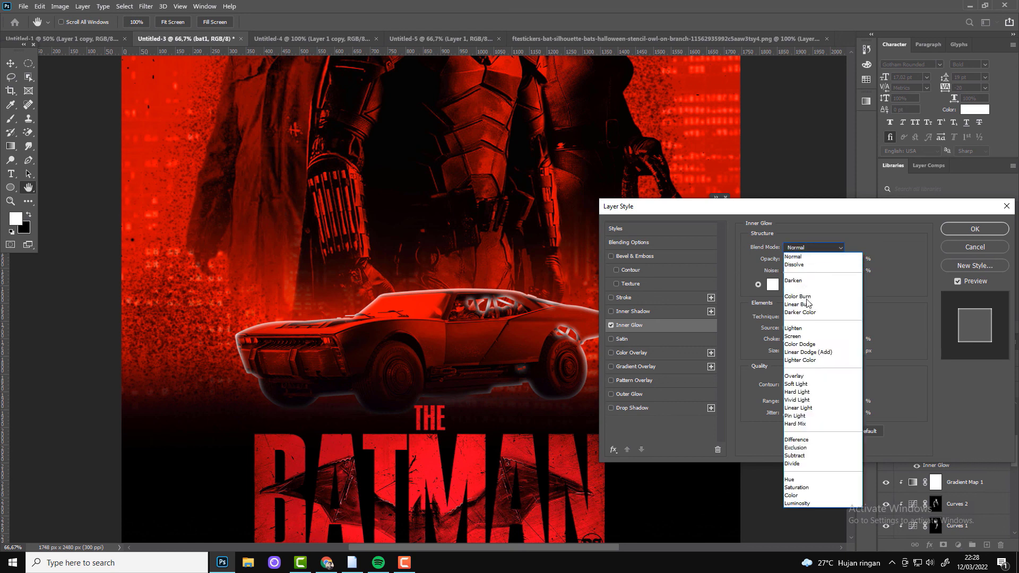
{"action": "left_click", "coordinate": [805, 316]}
{"action": "key", "text": "Return"}
{"action": "key", "text": "ctrl+minus"}
{"action": "key", "text": "ctrl+minus"}
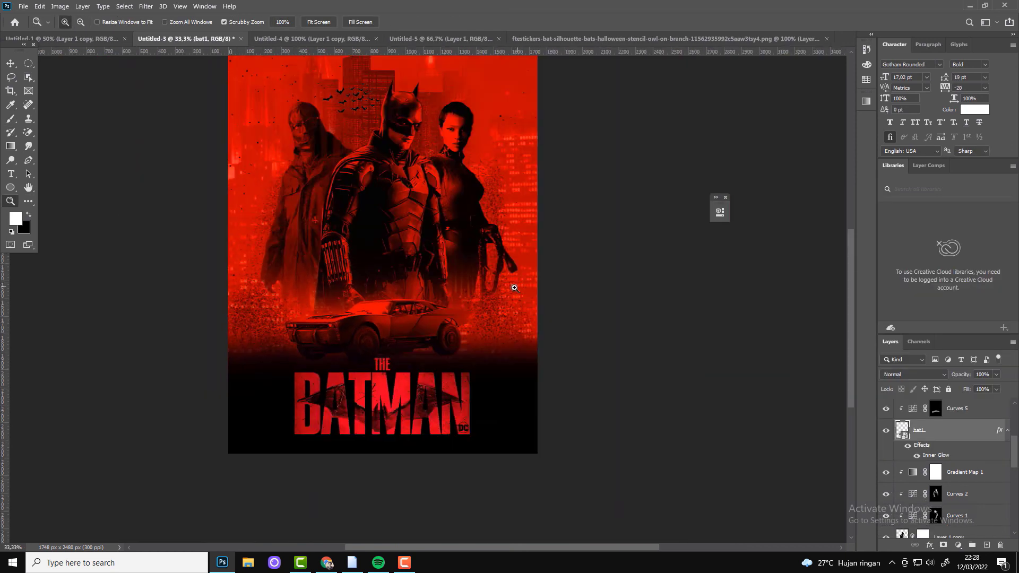
{"action": "left_click", "coordinate": [8, 63]}
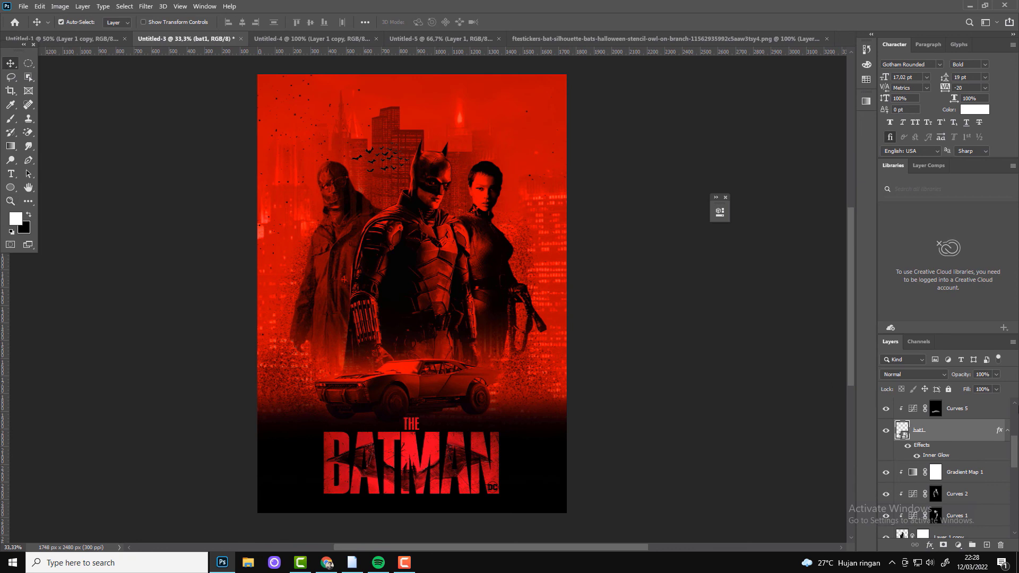
Step: Stamp all visible layers into a new merged layer above Logo, zooming to 50%
{"action": "left_click", "coordinate": [918, 408]}
{"action": "left_click", "coordinate": [1000, 545]}
{"action": "left_click", "coordinate": [526, 215]}
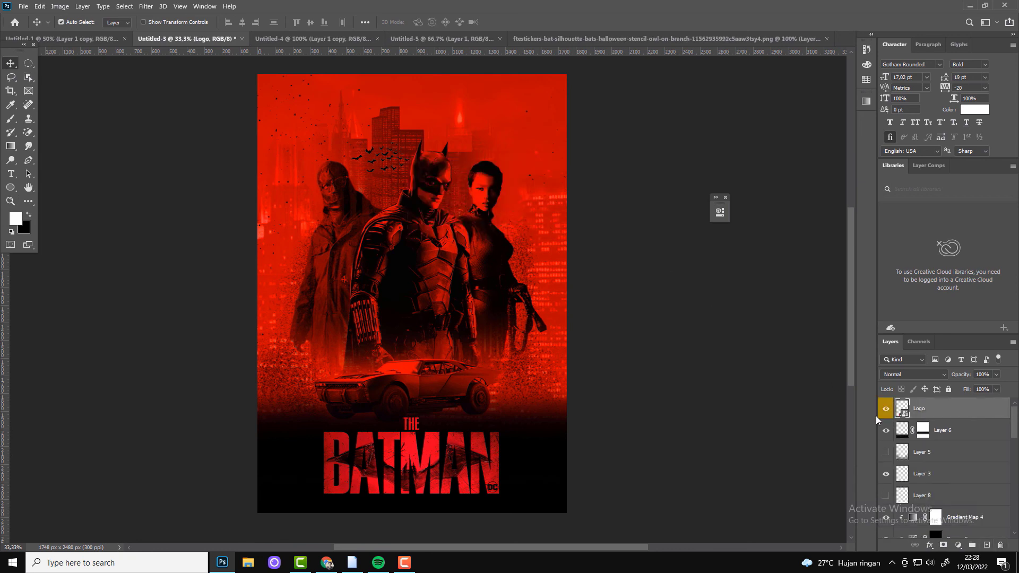
{"action": "key", "text": "ctrl+shift+alt+e"}
{"action": "key", "text": "z"}
{"action": "left_click", "coordinate": [386, 185]}
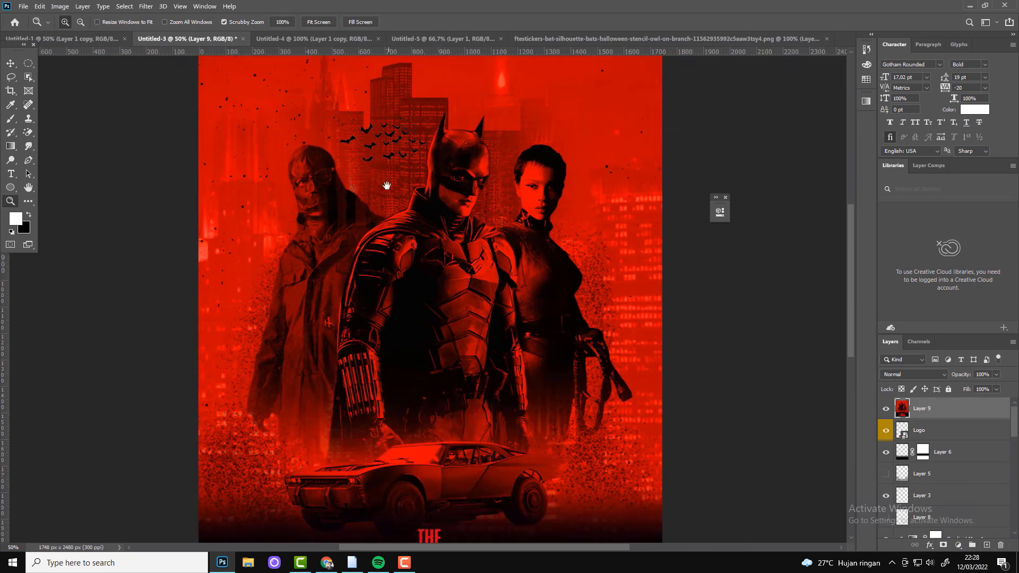
{"action": "left_click_drag", "start_coordinate": [386, 185], "coordinate": [349, 233]}
{"action": "key", "text": "v"}
Step: Grade the merged layer in Camera Raw with Temperature +23, Exposure -0.30, Blacks +25 and Clarity +23
{"action": "left_click", "coordinate": [146, 6]}
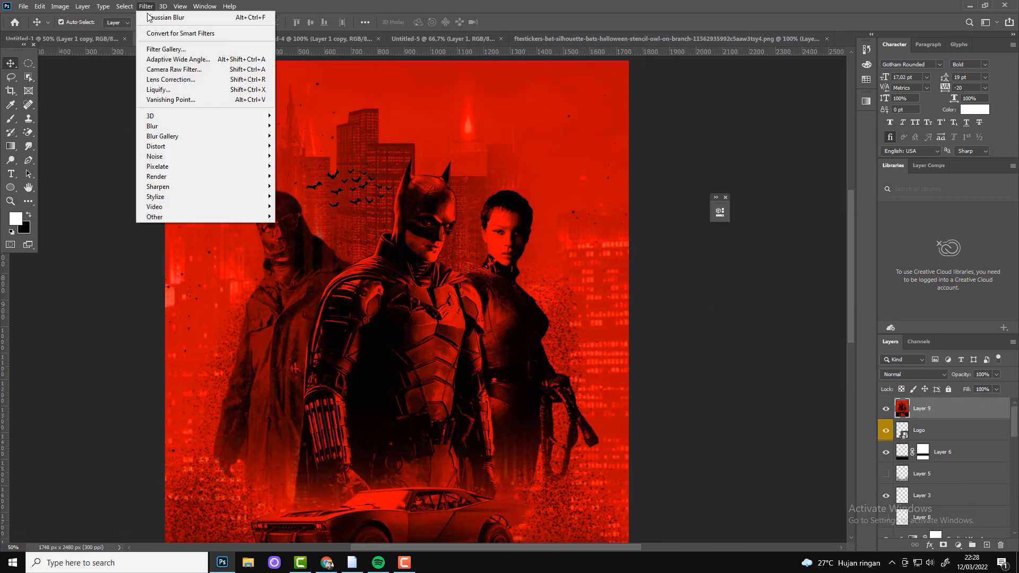
{"action": "left_click", "coordinate": [168, 71]}
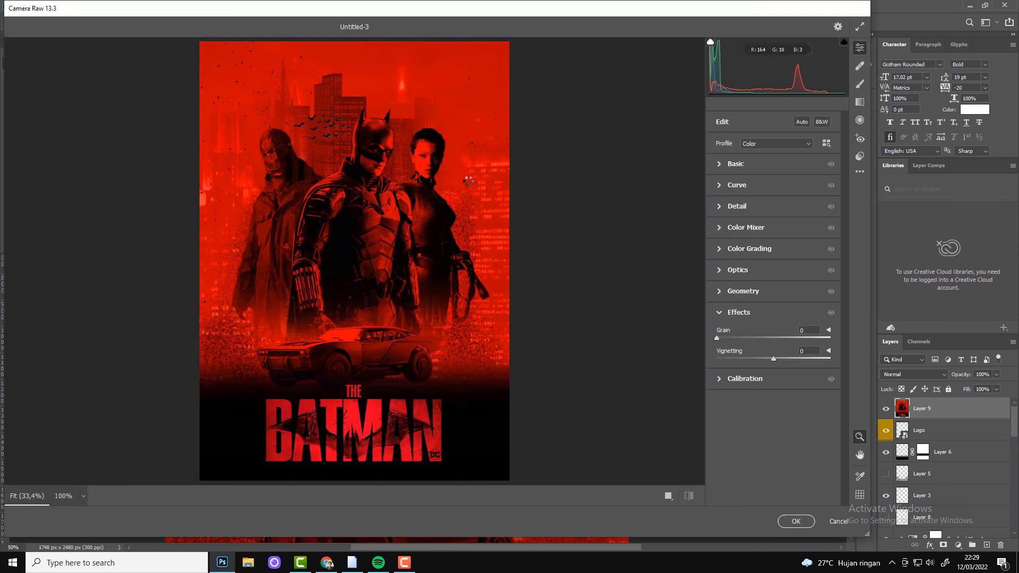
{"action": "left_click", "coordinate": [720, 168]}
{"action": "mouse_move", "coordinate": [773, 205]}
{"action": "left_mouse_down"}
{"action": "mouse_move", "coordinate": [786, 205]}
{"action": "mouse_move", "coordinate": [767, 221]}
{"action": "mouse_move", "coordinate": [784, 281]}
{"action": "mouse_move", "coordinate": [765, 287]}
{"action": "mouse_move", "coordinate": [783, 297]}
{"action": "mouse_move", "coordinate": [764, 313]}
{"action": "mouse_move", "coordinate": [787, 329]}
{"action": "left_mouse_up"}
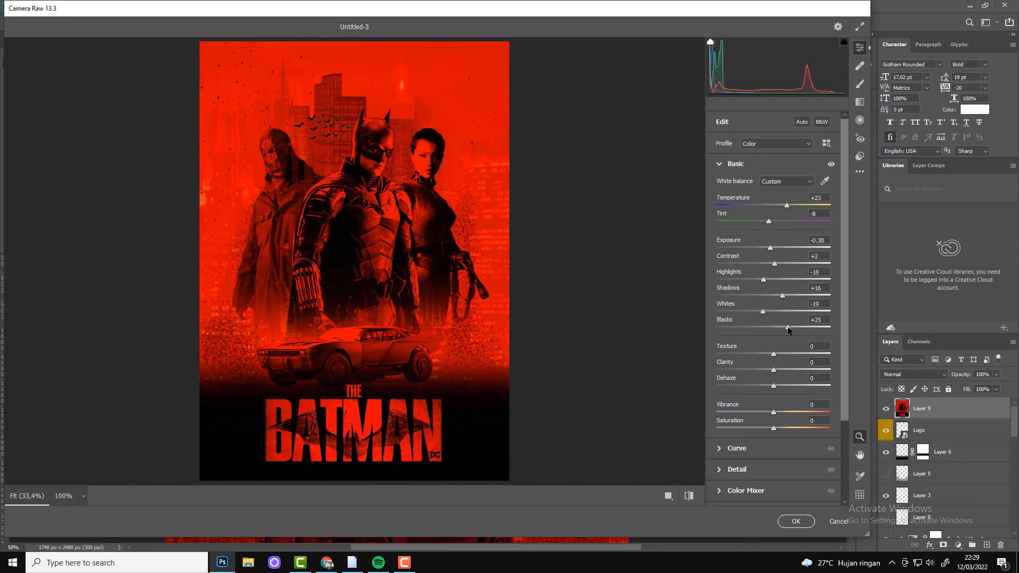
{"action": "left_click_drag", "start_coordinate": [773, 370], "coordinate": [787, 371]}
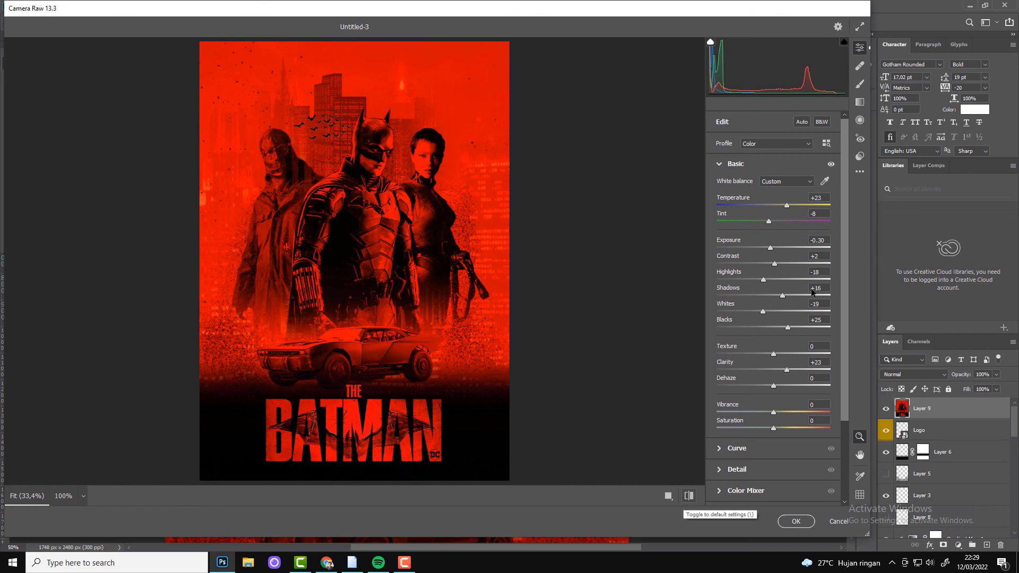
{"action": "left_click", "coordinate": [795, 521]}
Step: Display the poster in Full Screen Mode on black, zoomed out so it sits whole and centred
{"action": "key", "text": "f"}
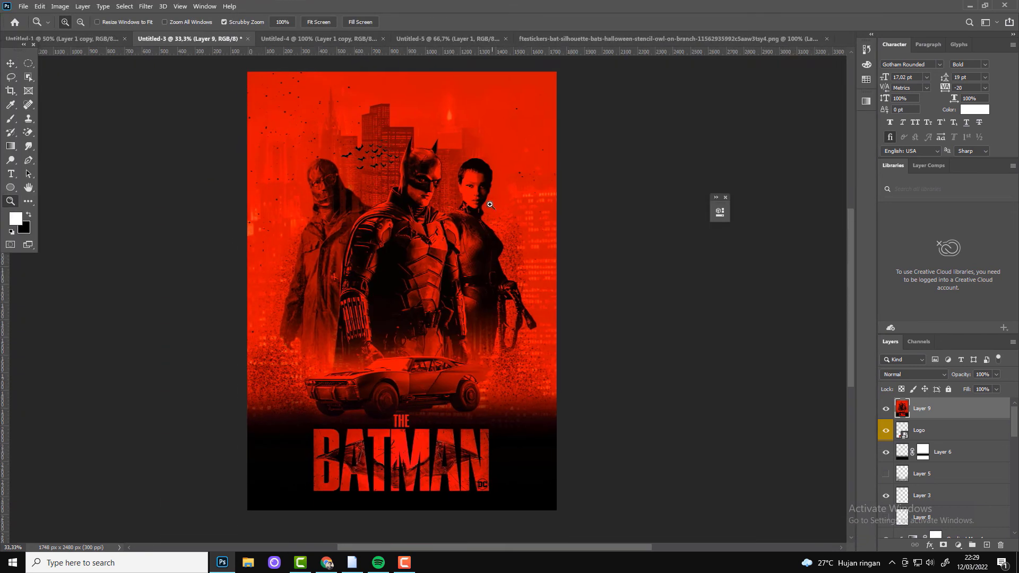
{"action": "key", "text": "f"}
{"action": "left_click", "coordinate": [663, 290]}
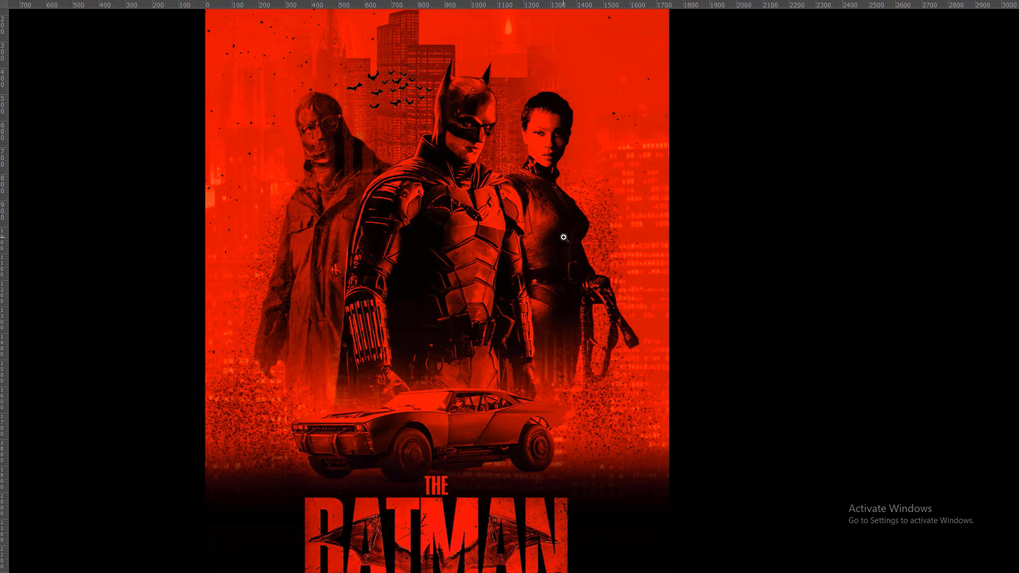
{"action": "left_click", "coordinate": [660, 248], "text": "alt"}
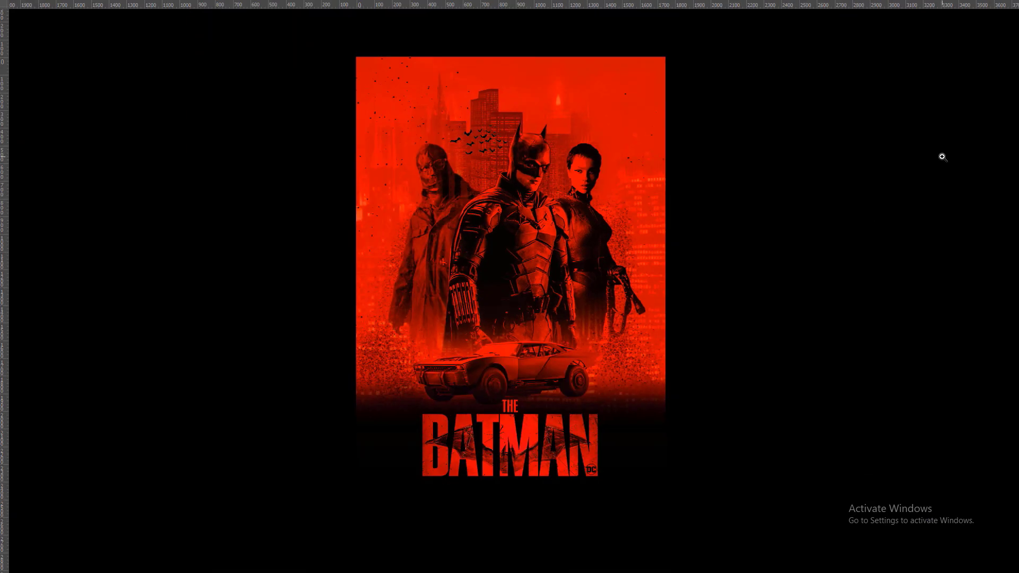